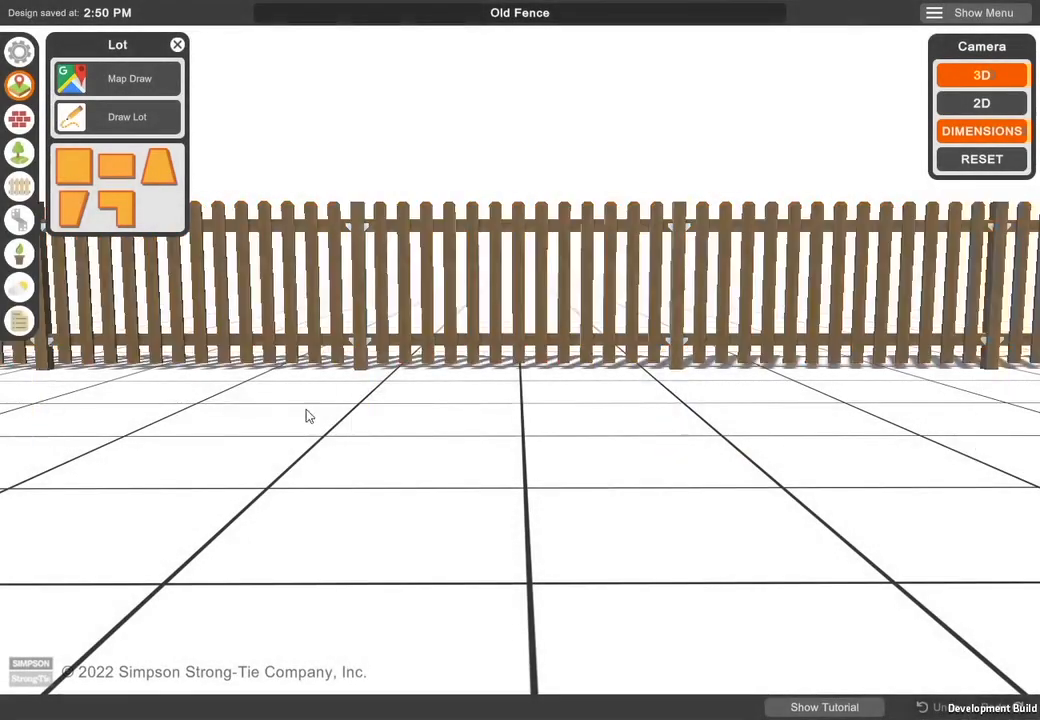
- Browse the default fence styles and preview the fence in Southern Pine, Redwood and Douglas Fir, returning the lumber species to Cedar
left_click(20, 53)
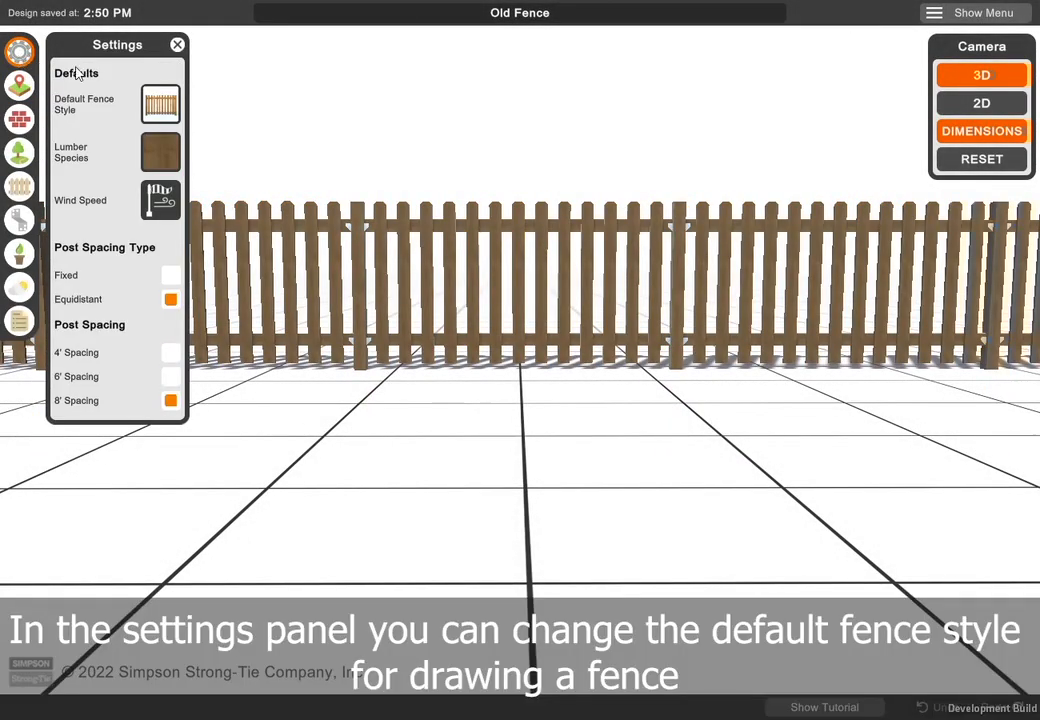
left_click(152, 104)
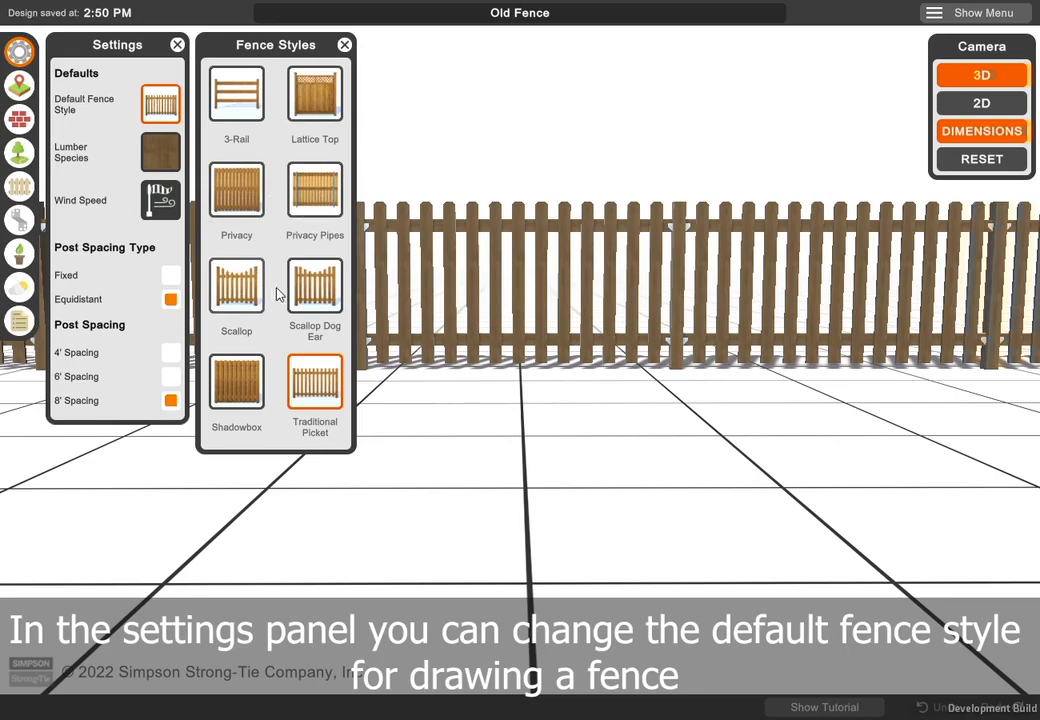
left_click(158, 163)
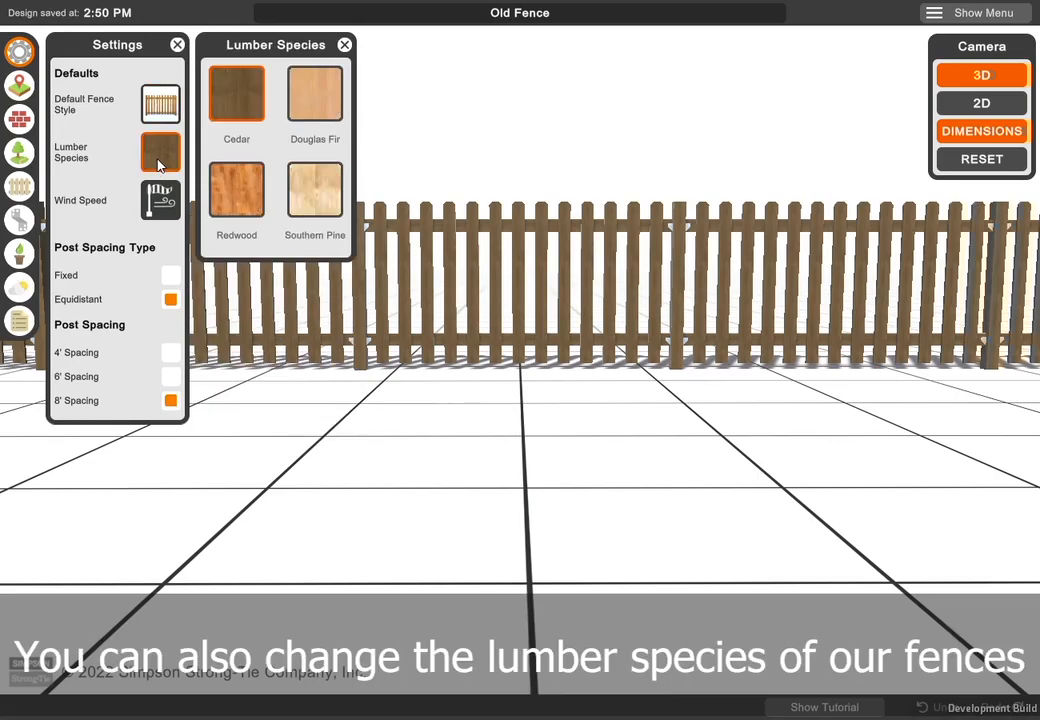
left_click(319, 190)
left_click(236, 192)
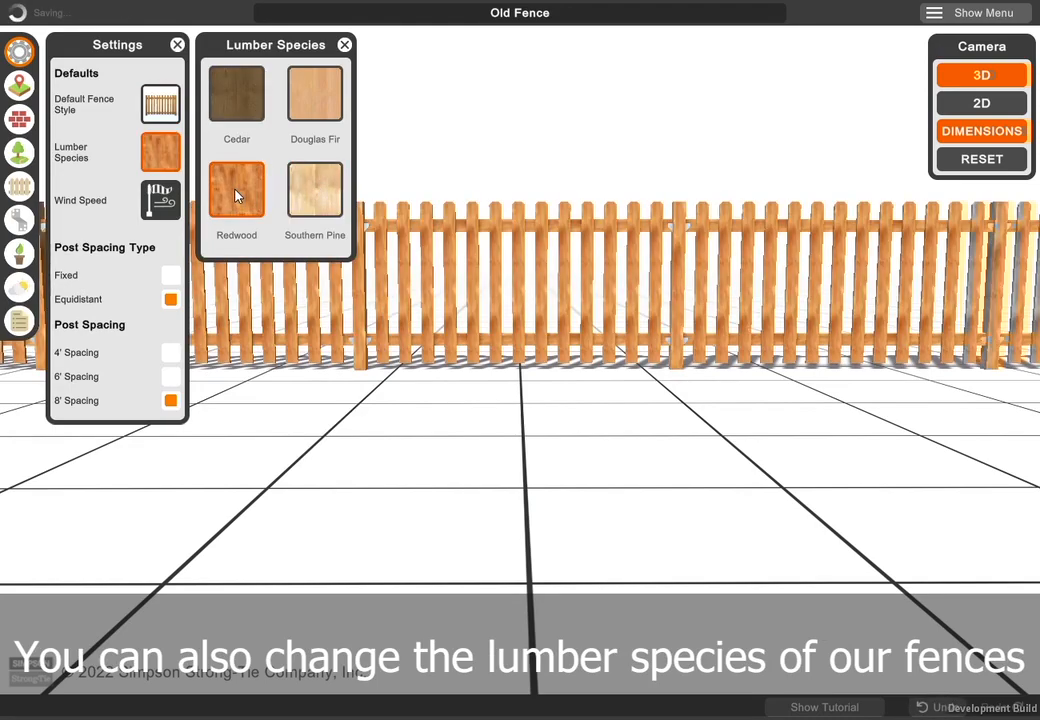
left_click(316, 102)
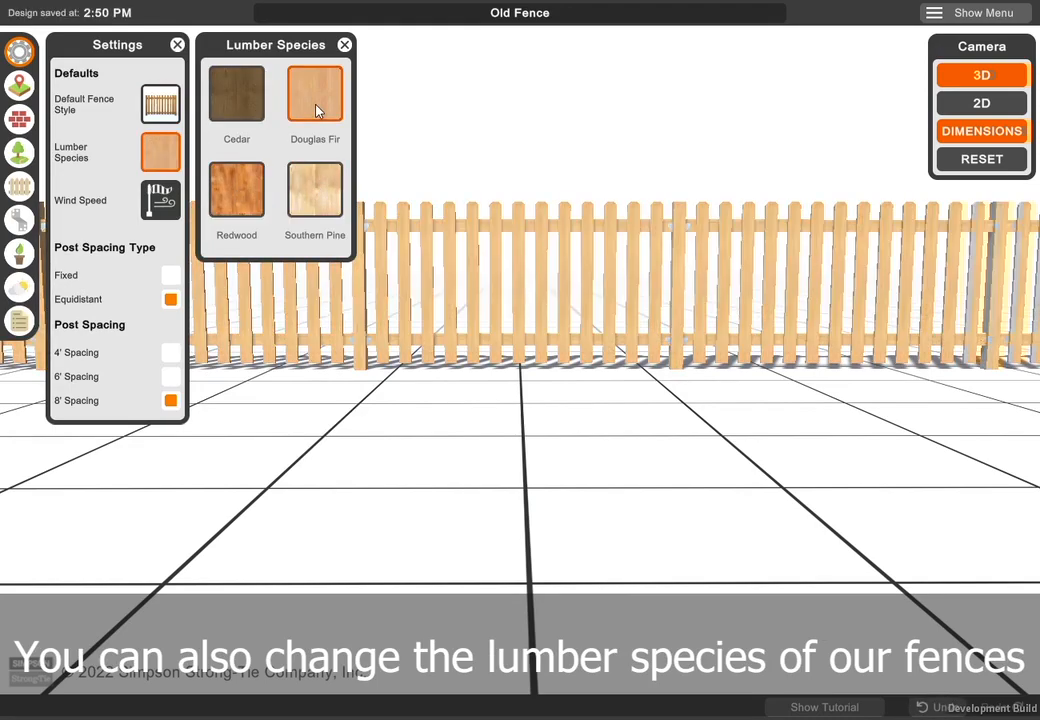
left_click(246, 108)
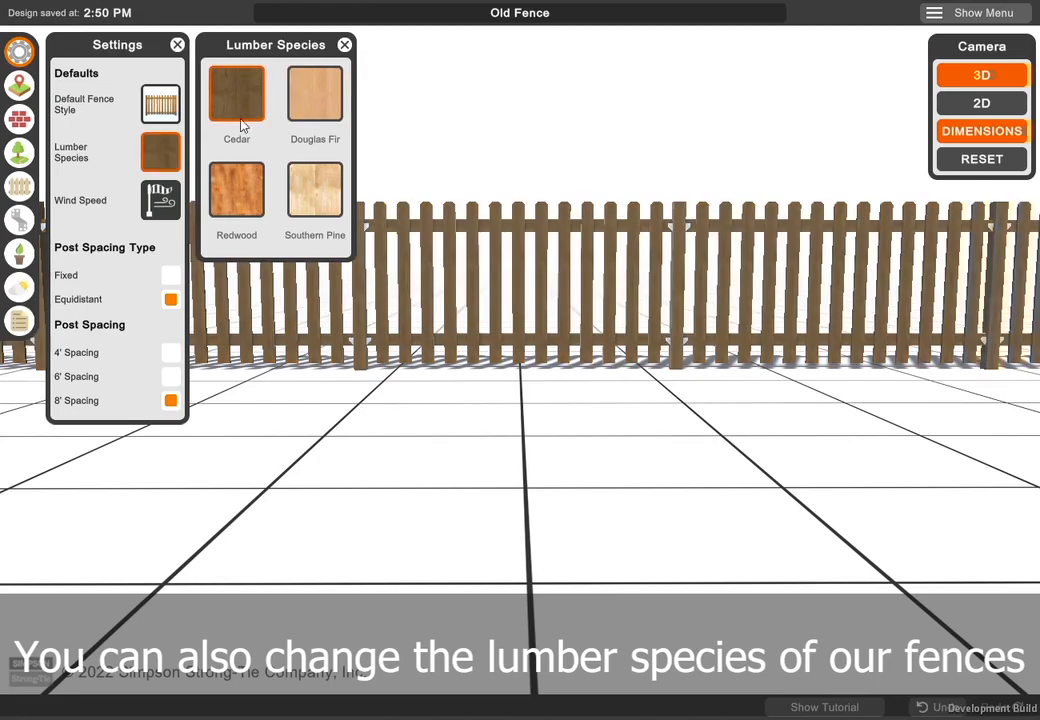
- Check the Canadian wind speed map, set the country back to USA and mark the site as a high wind area
left_click(170, 203)
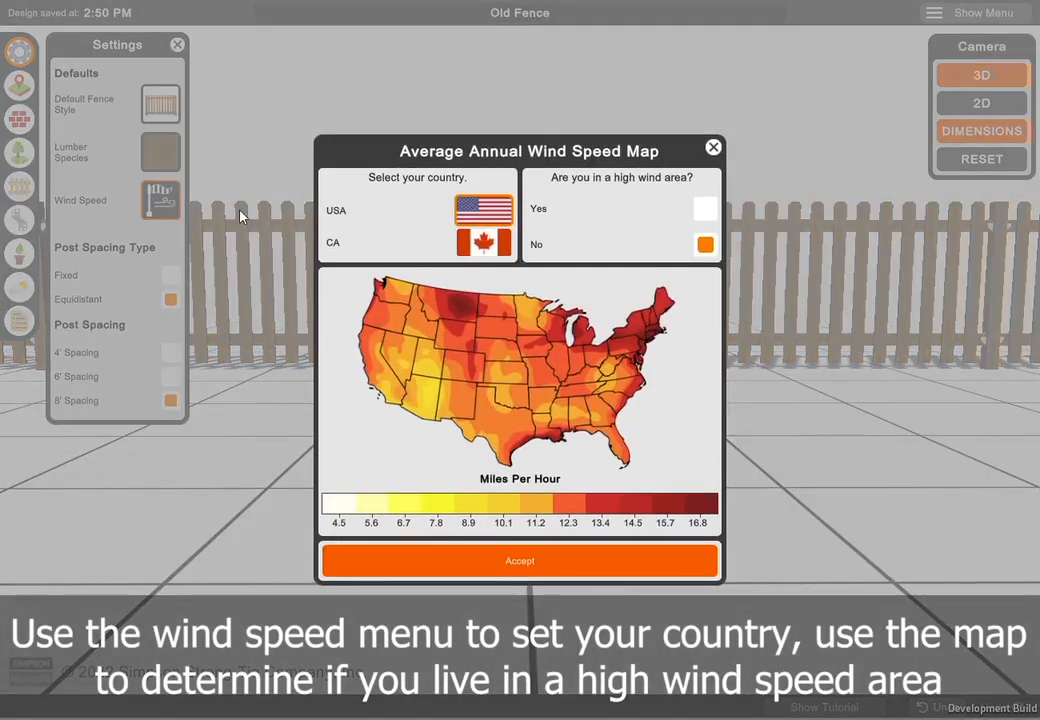
left_click(506, 252)
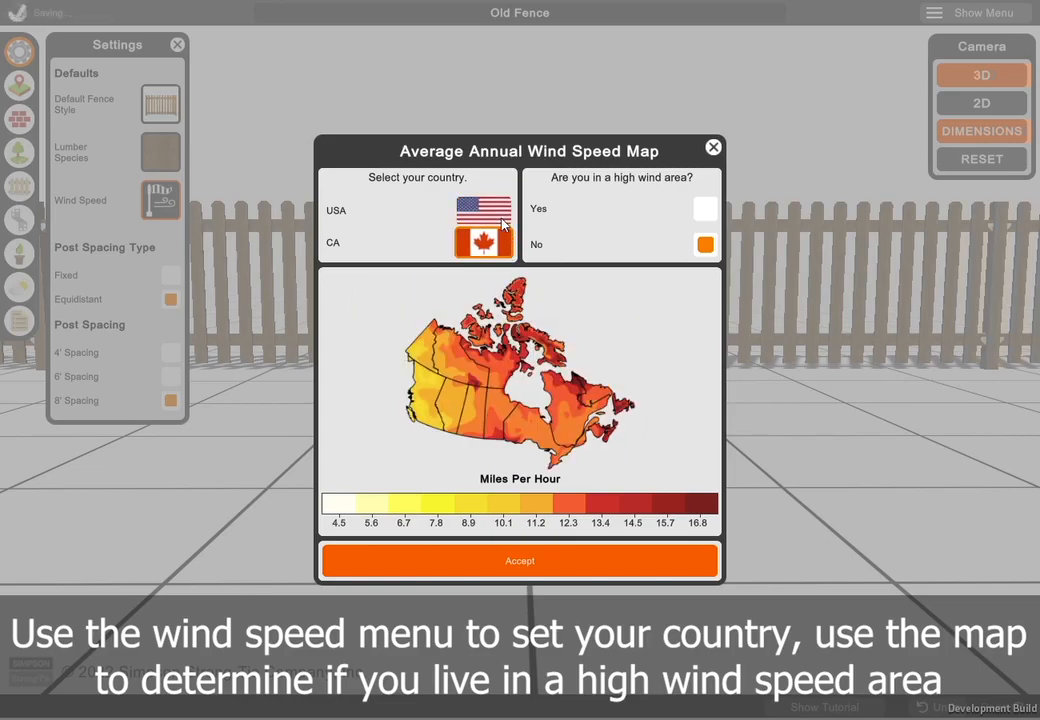
left_click(484, 210)
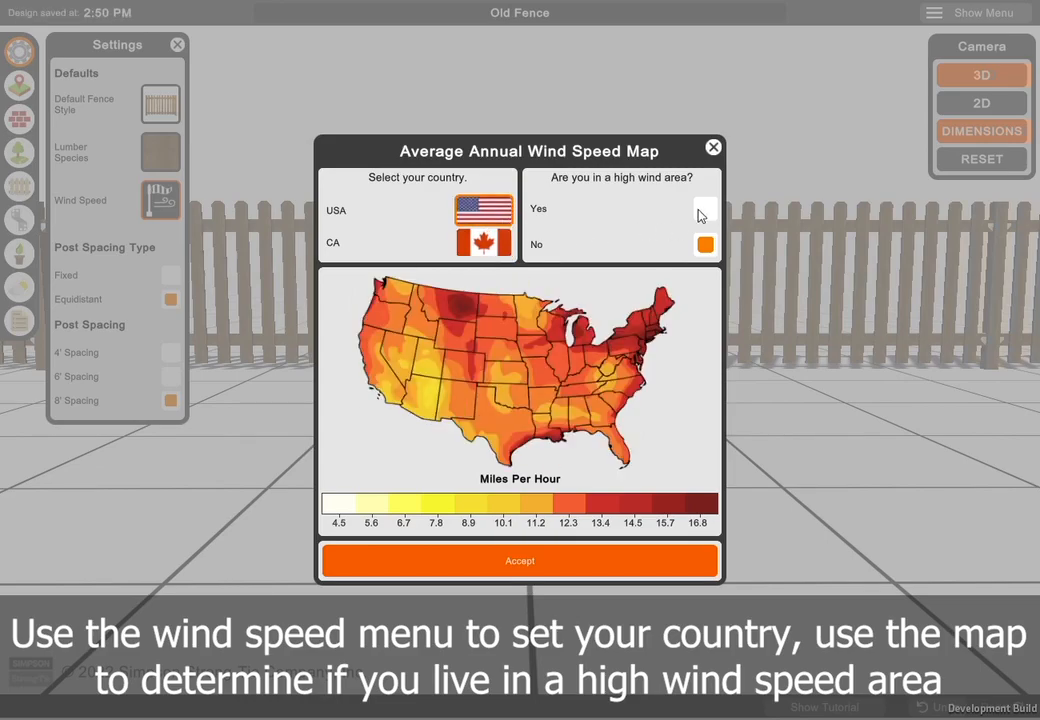
left_click(713, 148)
- Try fixed post spacing and the 4' and 6' spacings, returning the fence to equidistant posts with 8' spacing
left_click(172, 276)
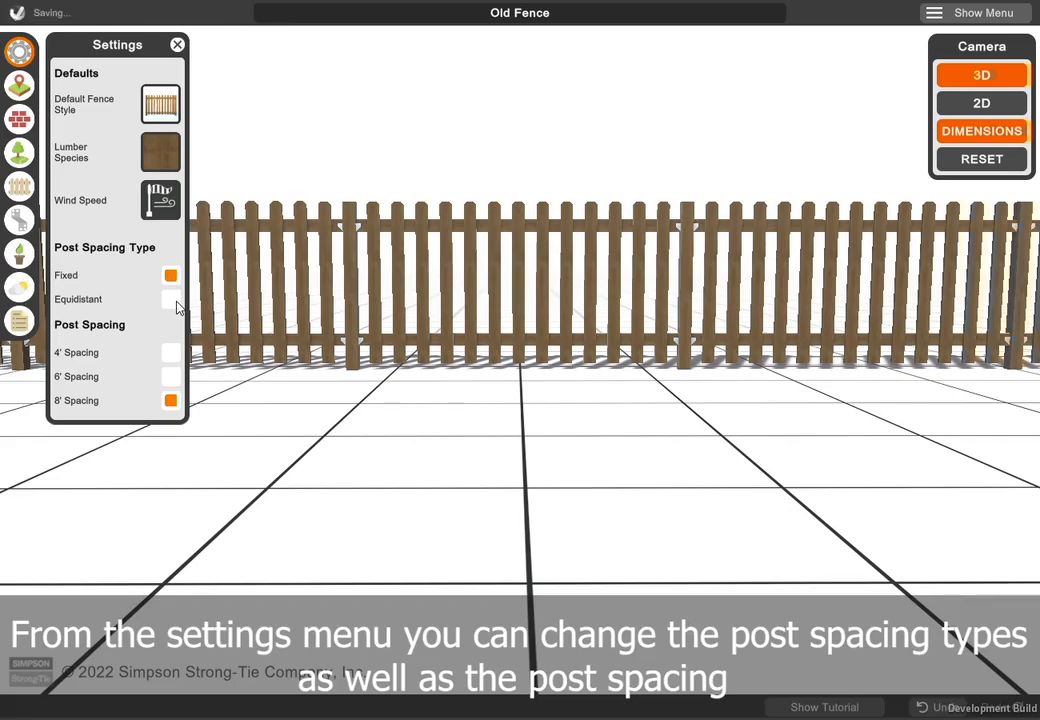
left_click(172, 299)
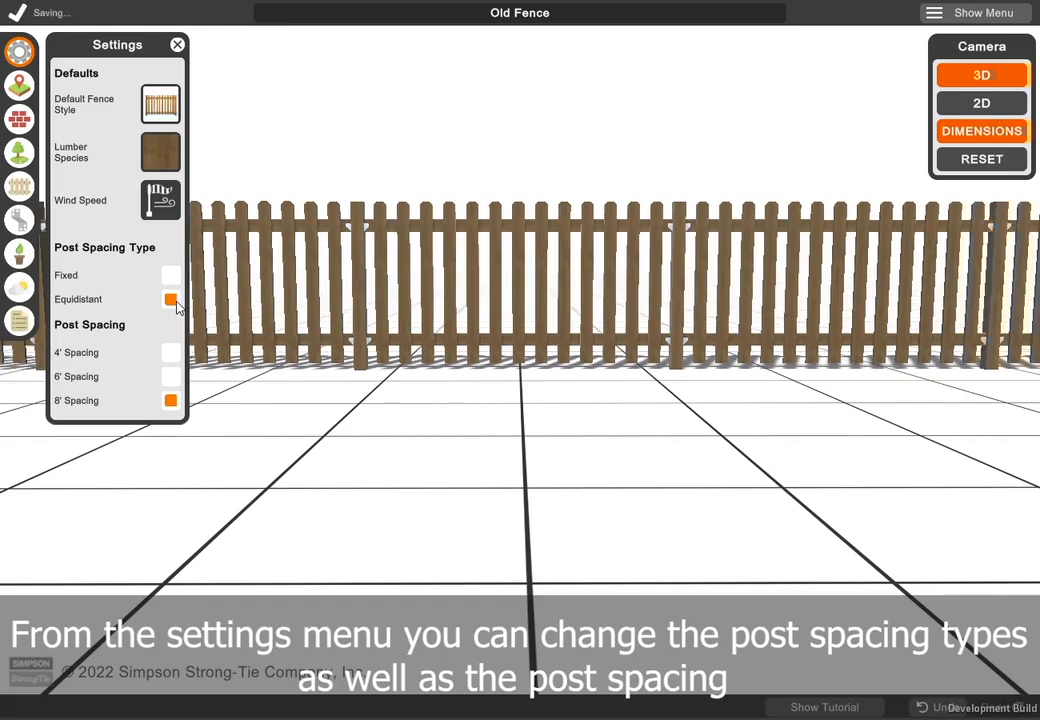
left_click(170, 356)
left_click(170, 380)
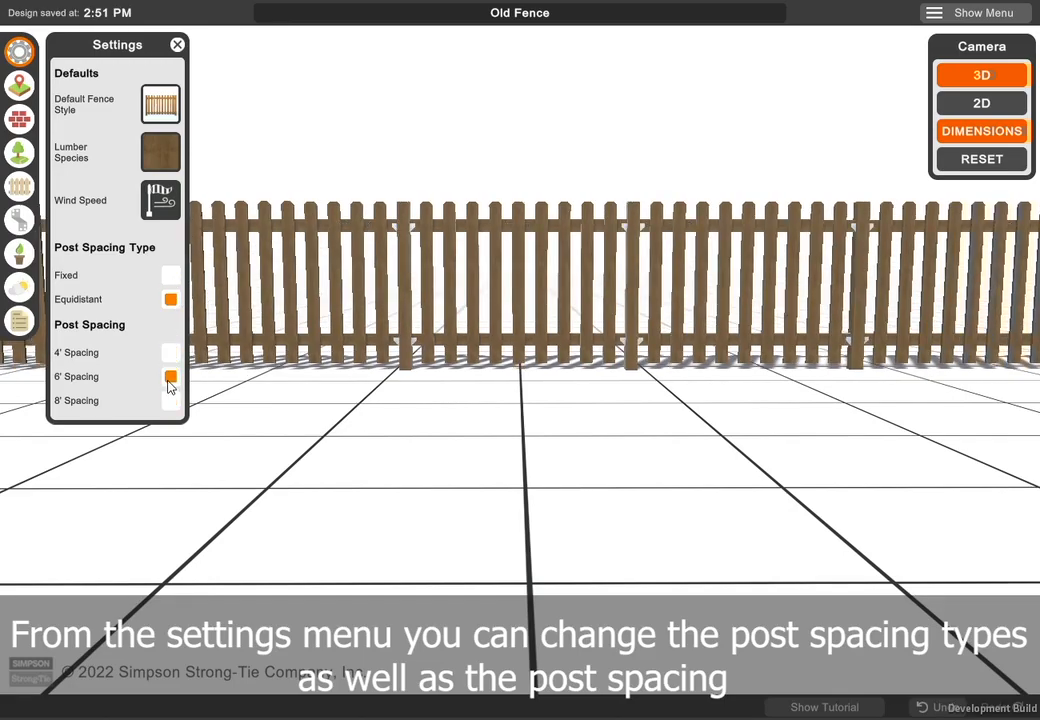
left_click(169, 404)
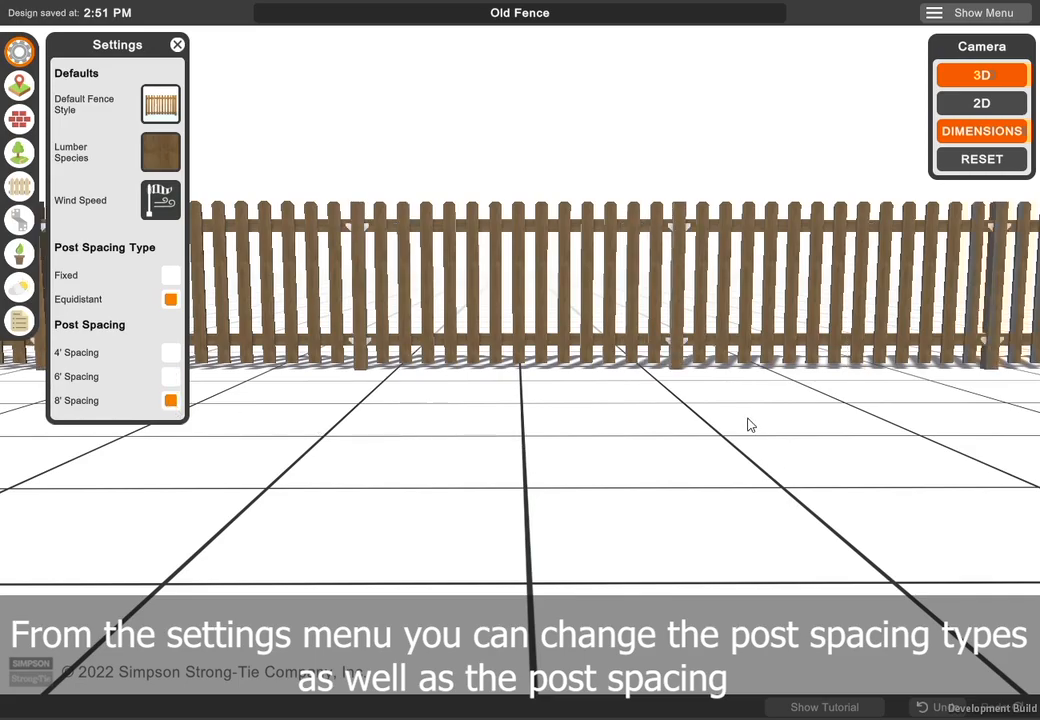
- Close the settings and view the whole fence in 3D from a slightly higher angle
scroll(750, 425, "down", 6)
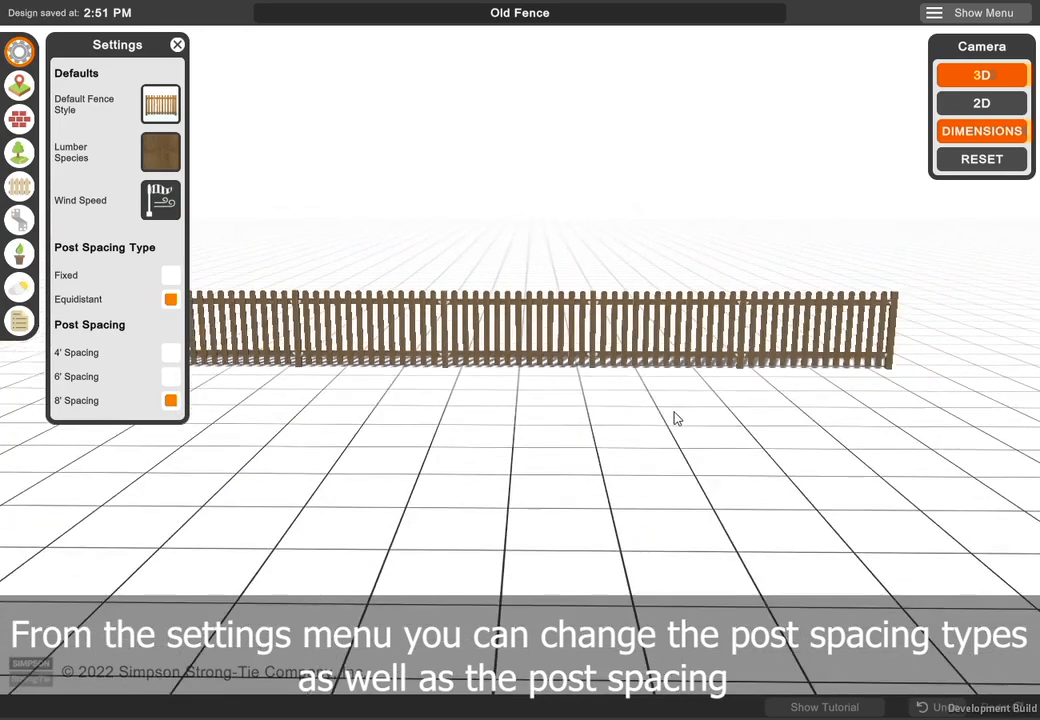
left_click(177, 45)
left_click_drag(601, 394, 588, 478)
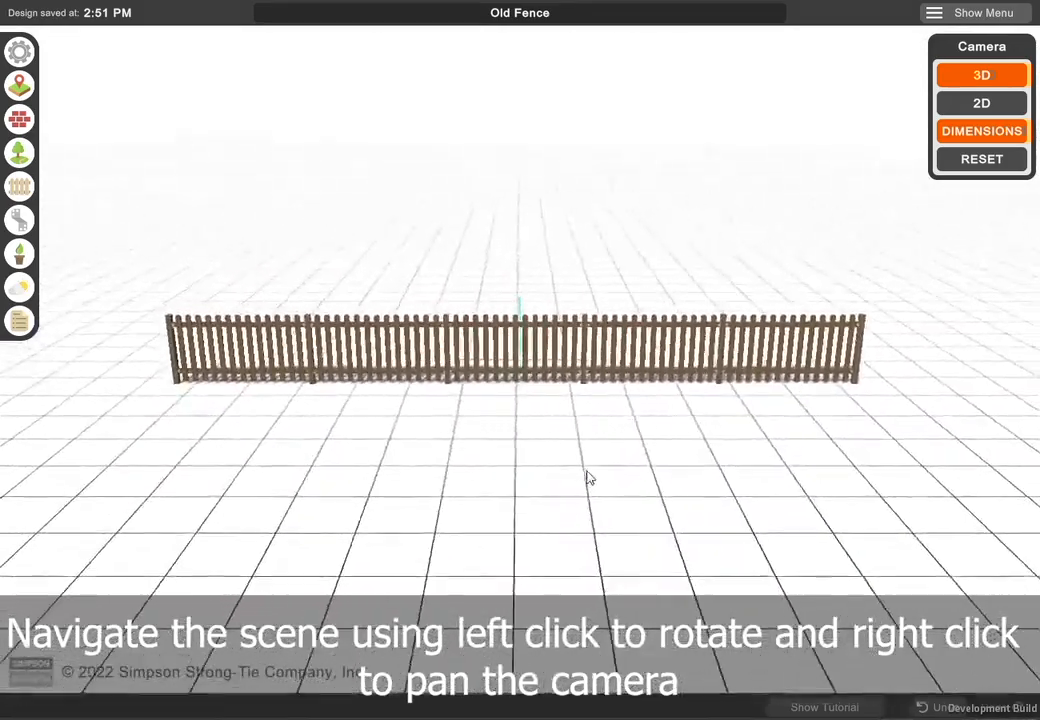
right_click_drag(620, 469, 700, 435)
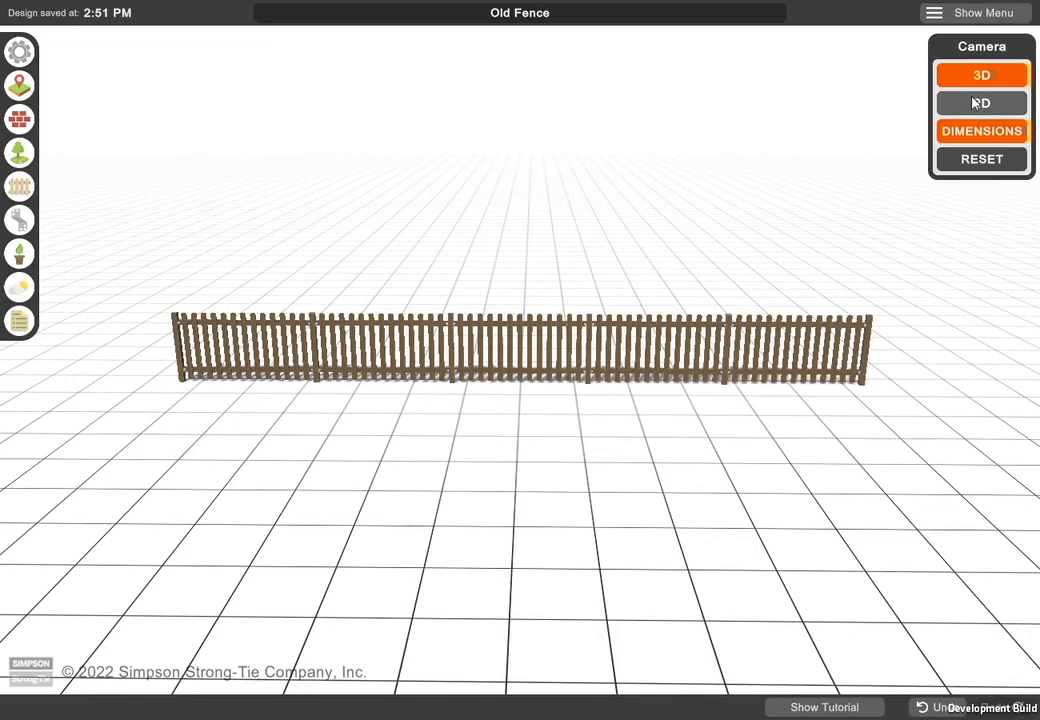
- Inspect the fence in the 2D view, toggle its dimensions off and on, and return to the 3D view
left_click(975, 103)
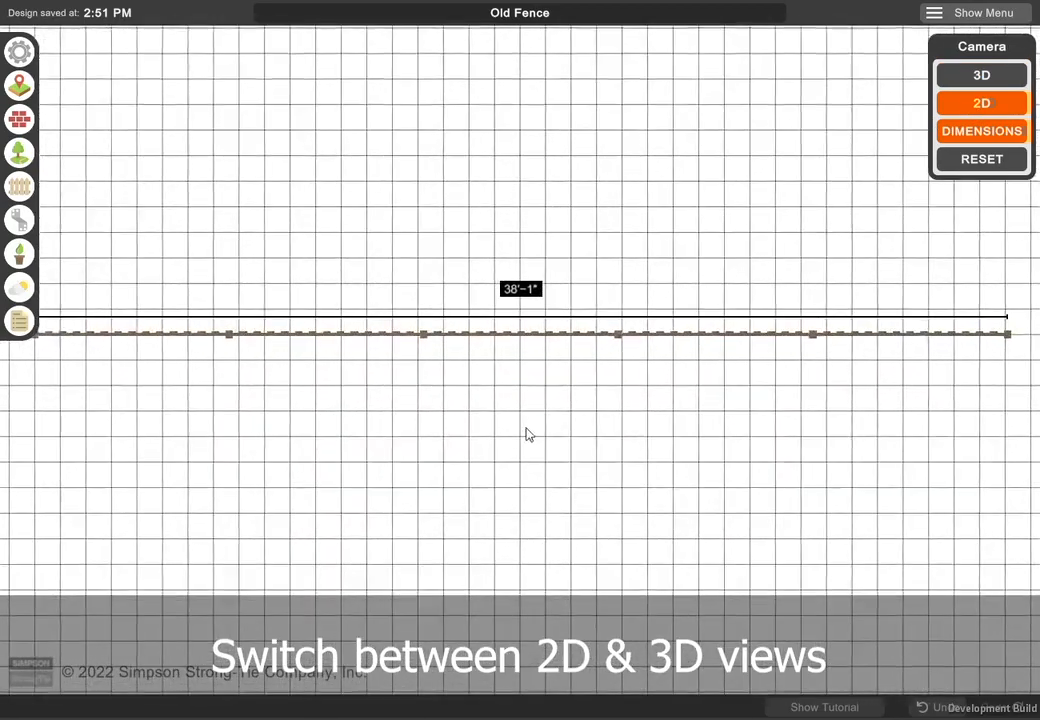
right_click_drag(527, 433, 547, 403)
scroll(548, 378, "up", 3)
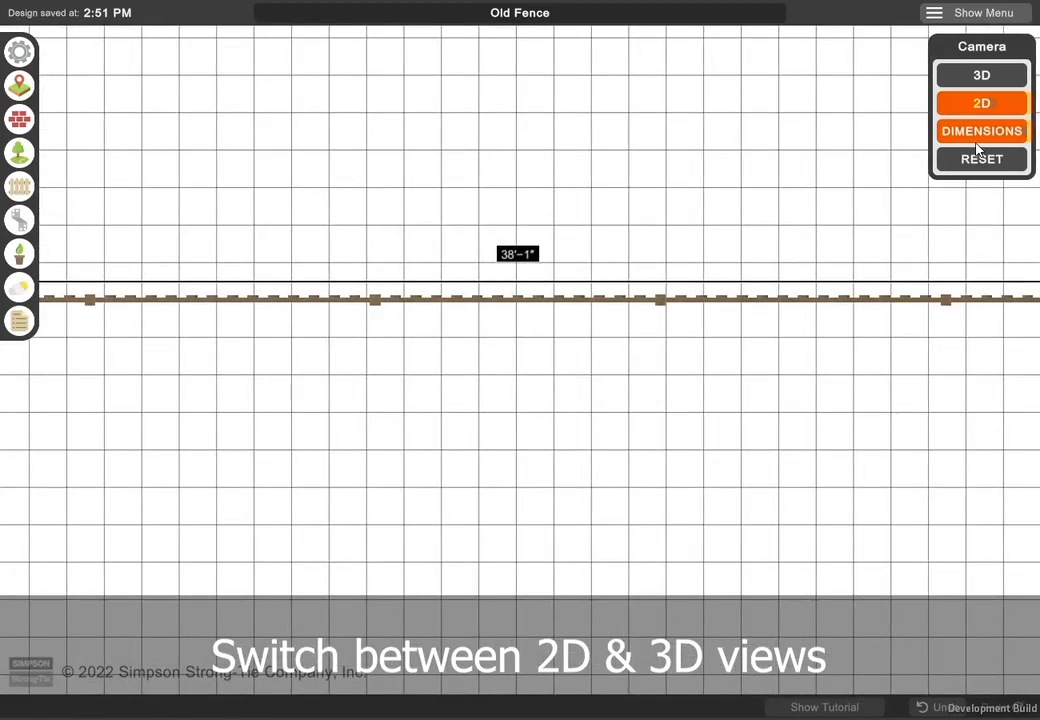
left_click(978, 140)
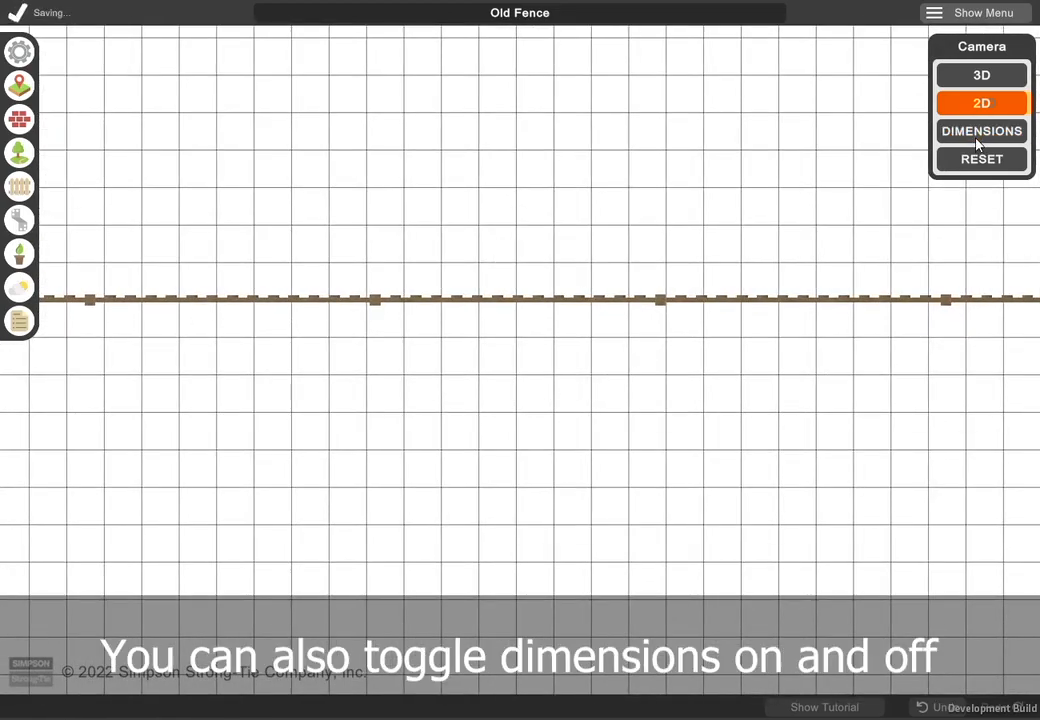
left_click(978, 140)
left_click(978, 86)
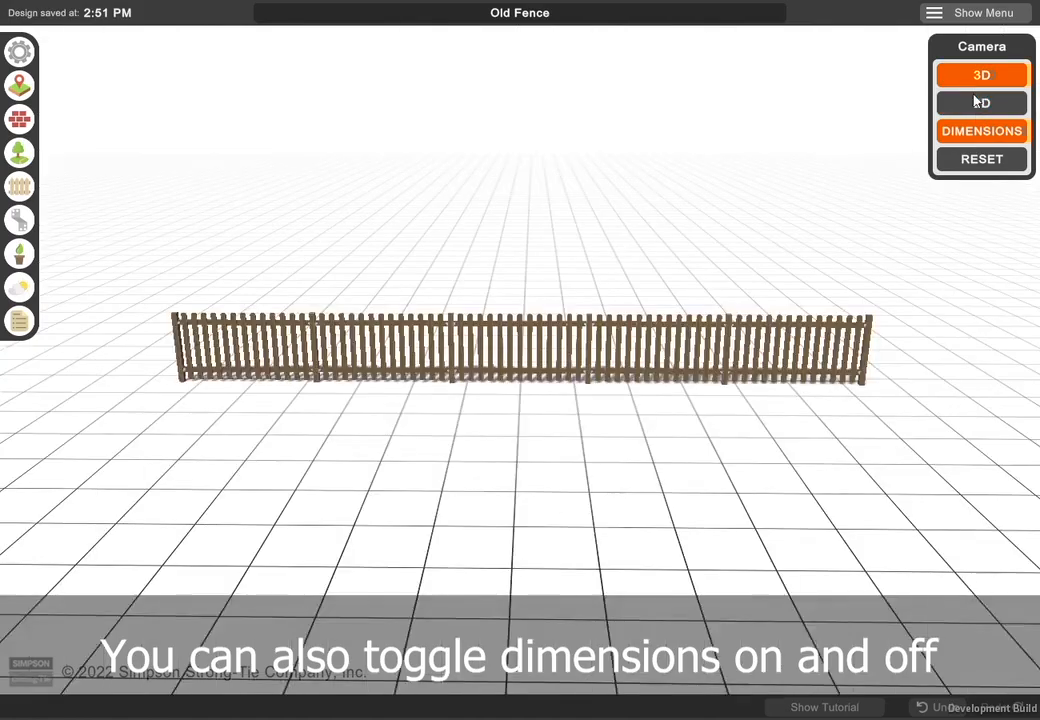
- Move the camera away from the fence, reset it, and view the fence up close again
right_click_drag(848, 427, 380, 432)
right_click_drag(782, 405, 149, 340)
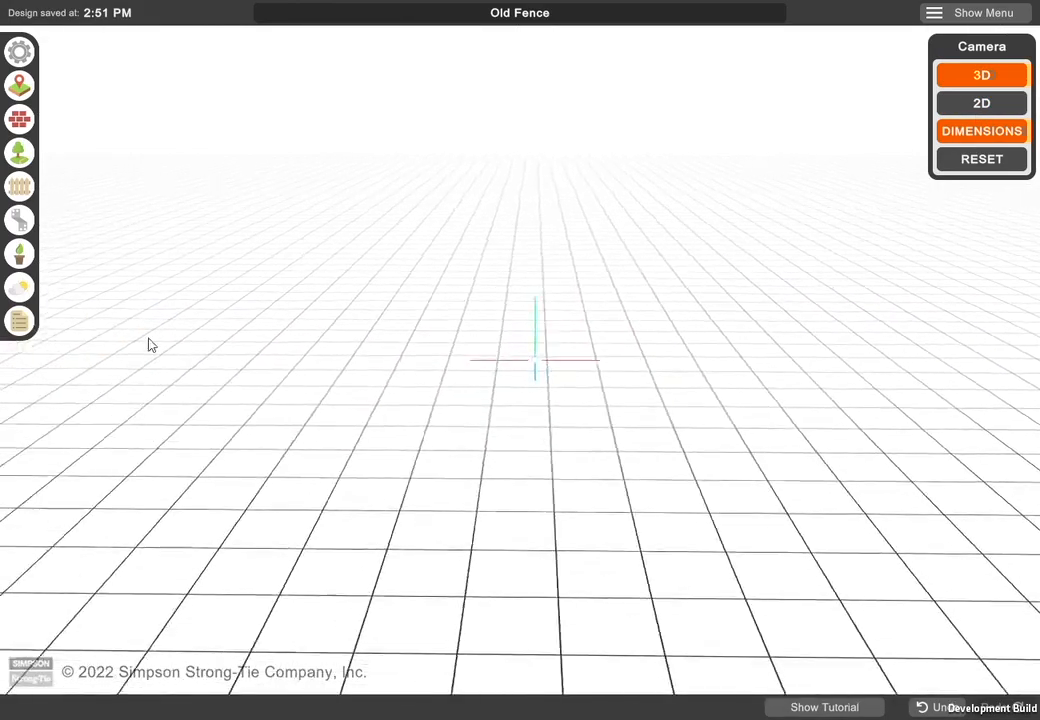
right_click_drag(678, 367, 227, 337)
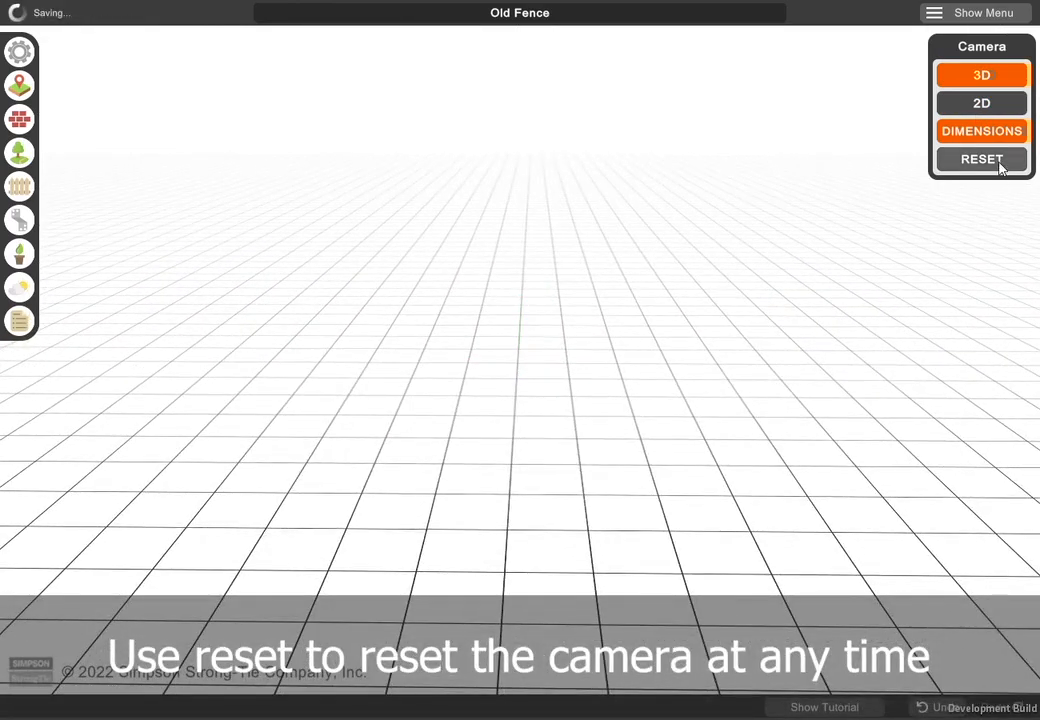
left_click(935, 164)
left_click_drag(376, 446, 598, 340)
scroll(525, 406, "up", 5)
scroll(518, 435, "up", 10)
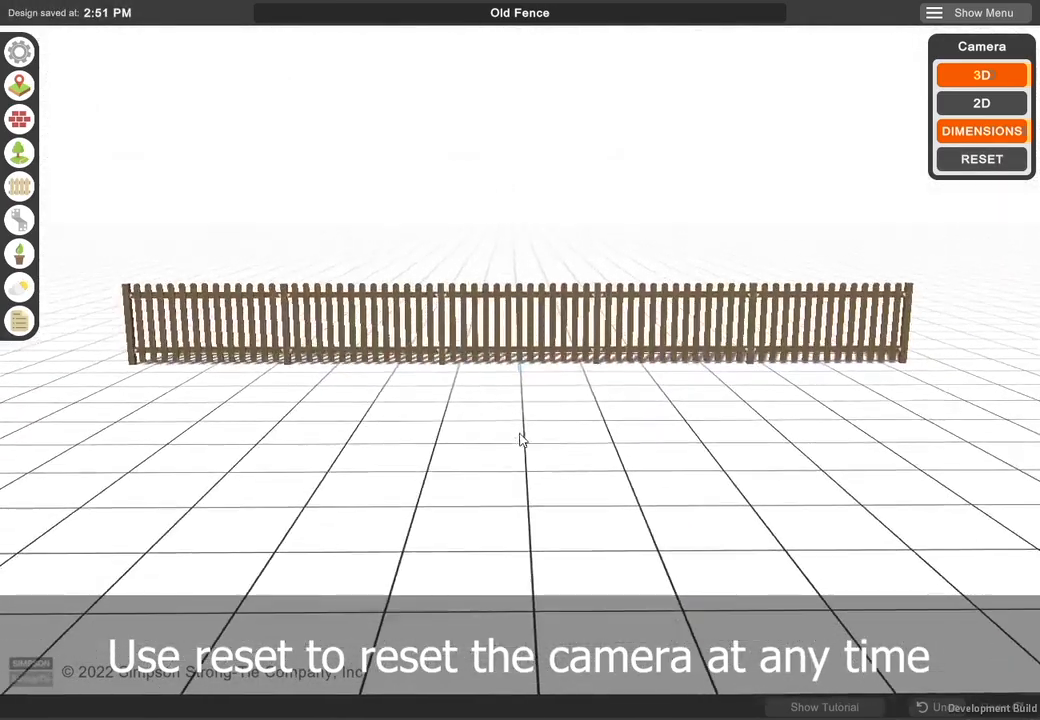
scroll(537, 487, "up", 3)
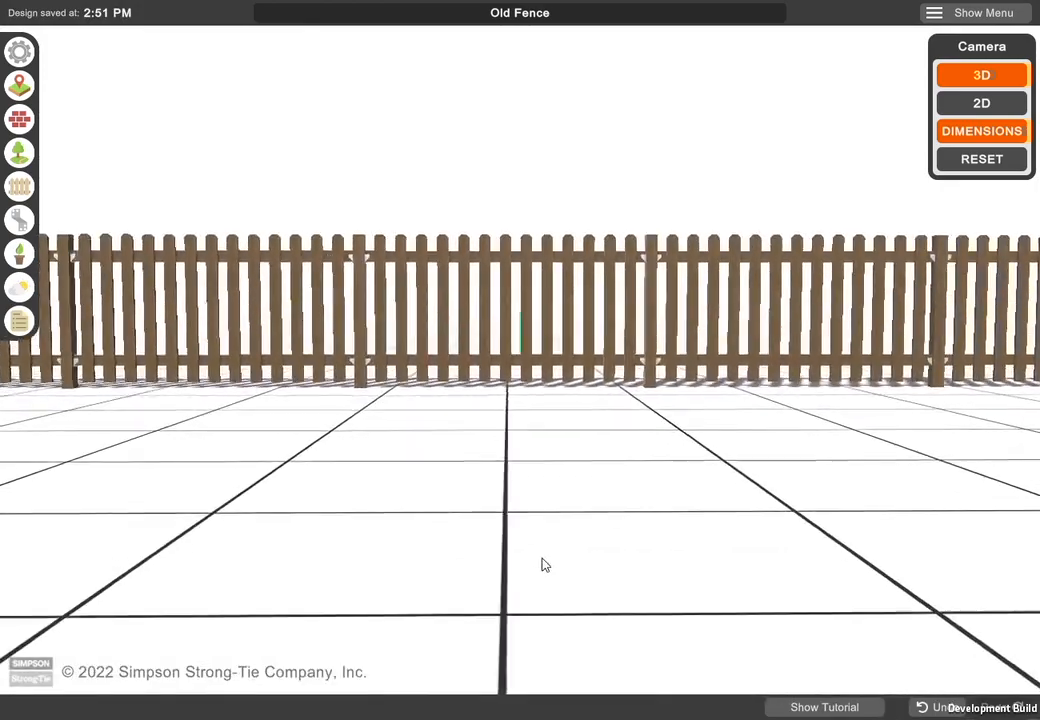
- Select the fence, shift its left end point far along its line, and undo and redo that move
right_click_drag(255, 283, 556, 336)
left_click(476, 309)
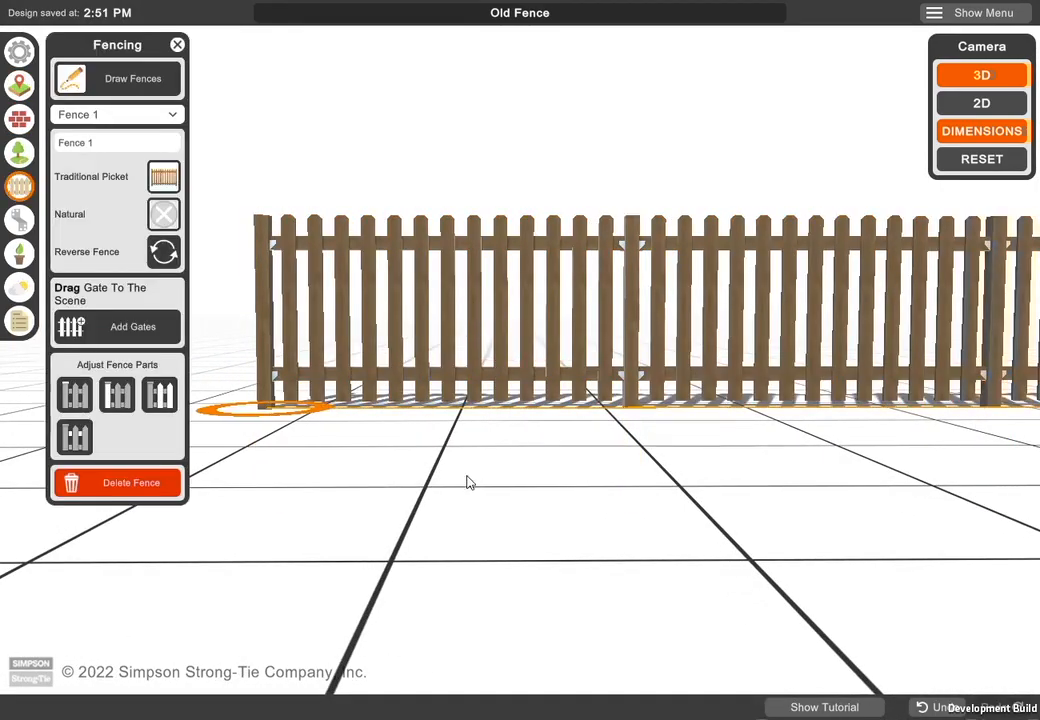
left_click_drag(271, 417, 1030, 413)
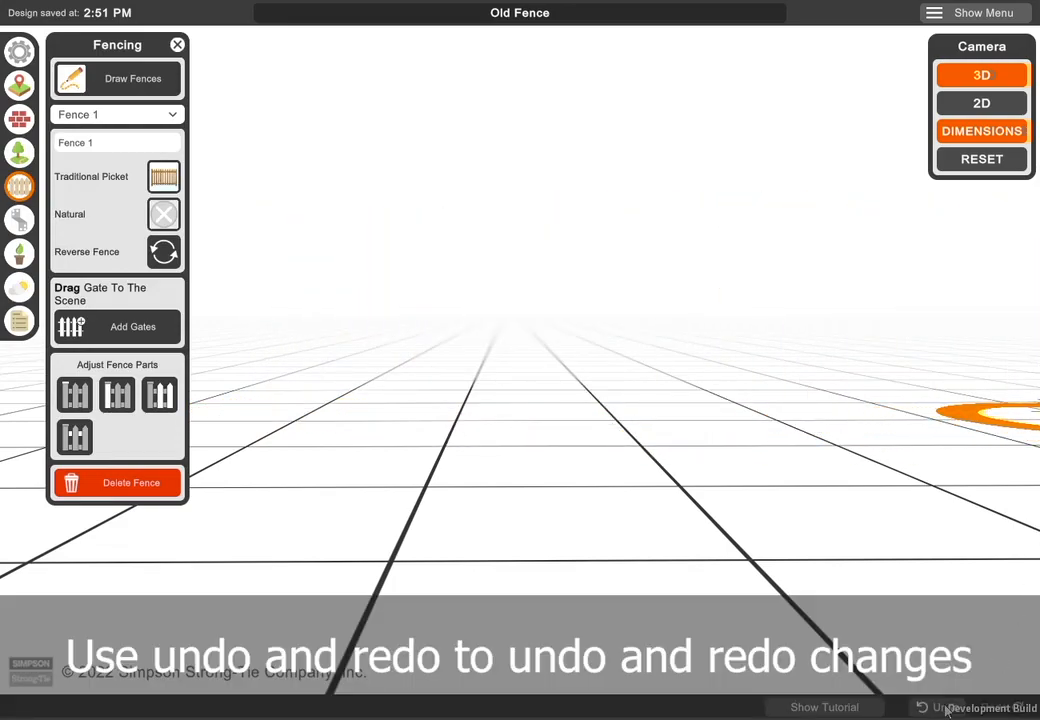
left_click(940, 708)
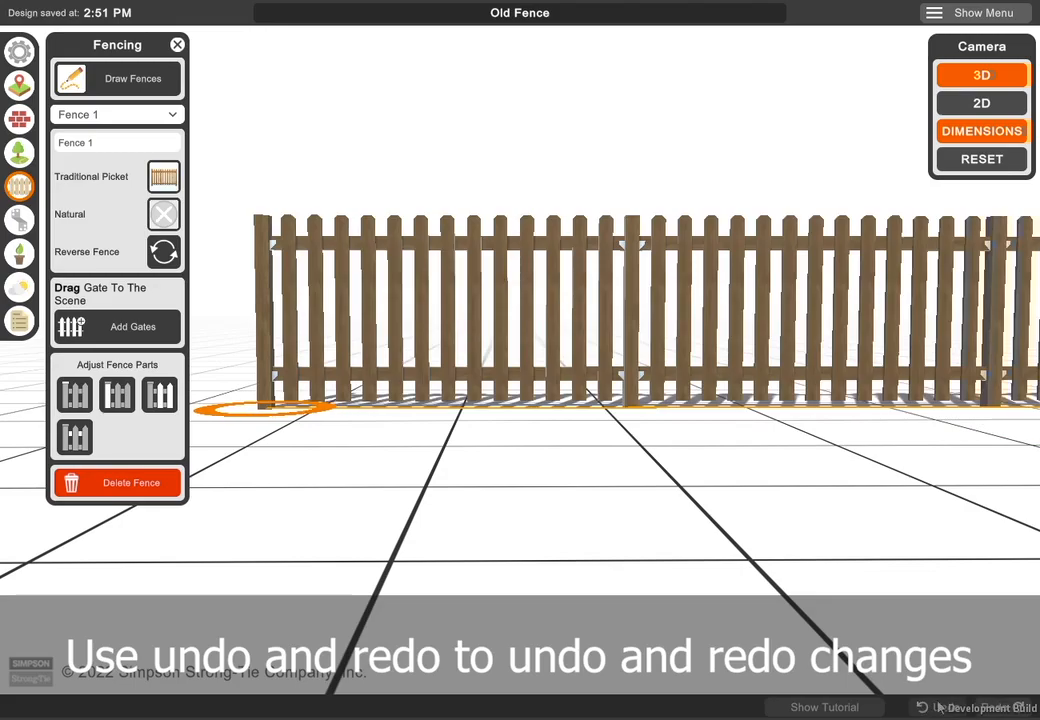
left_click(1003, 709)
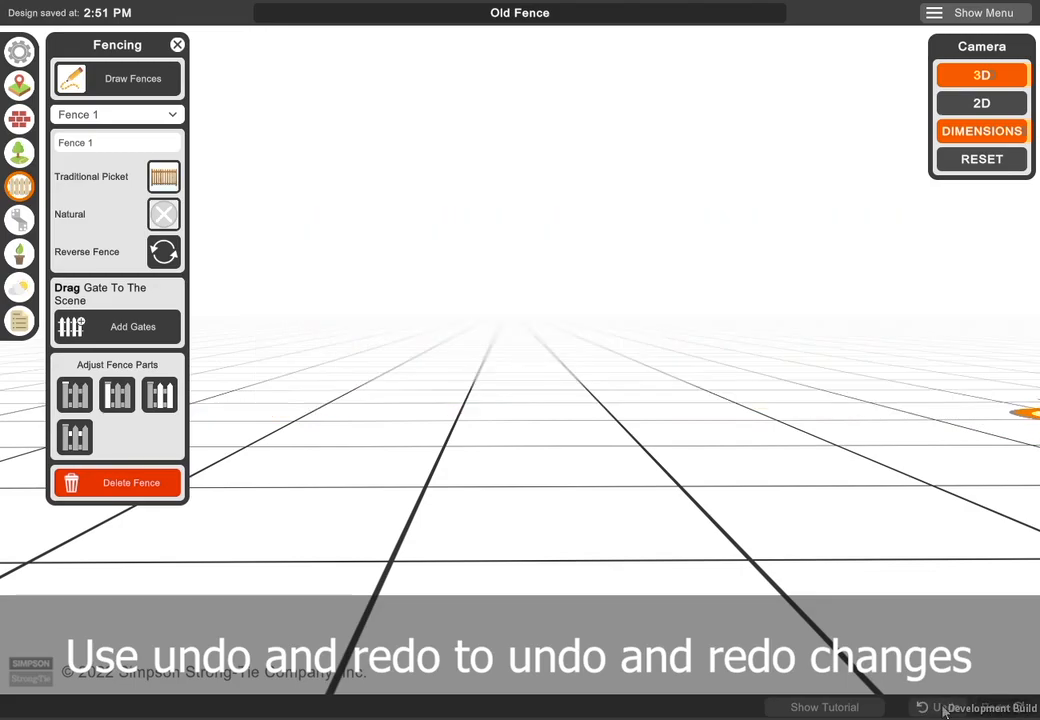
- Center the fence in the view, show the in-app tutorial and close the fencing options
scroll(777, 475, "down", 5)
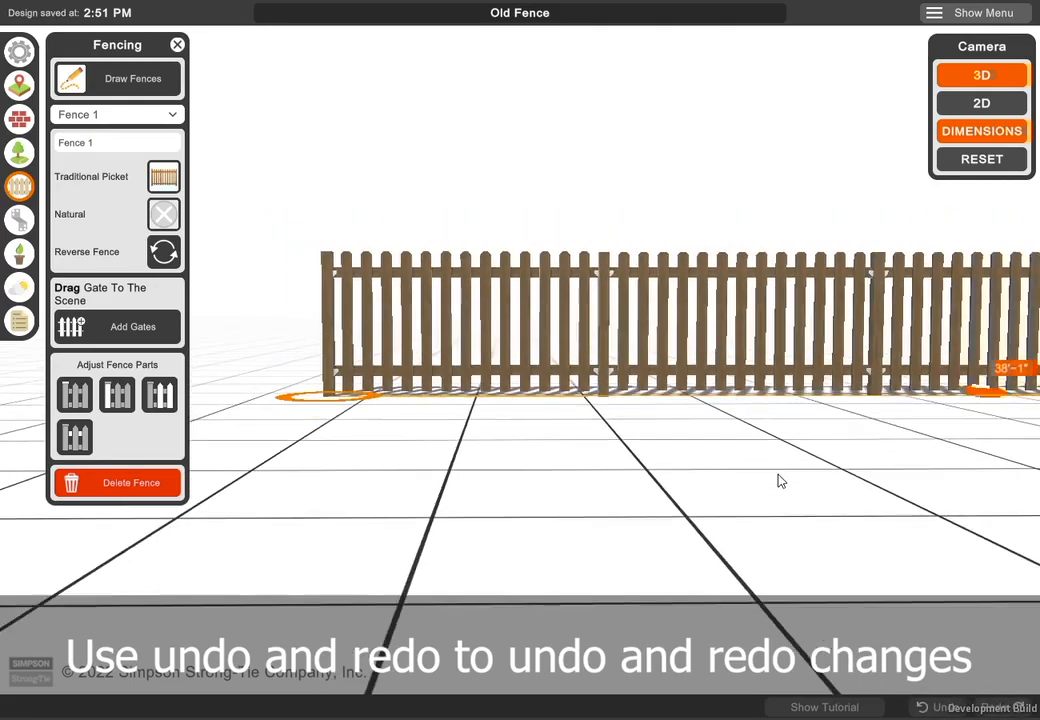
right_click_drag(817, 480, 488, 546)
mouse_move(631, 569)
right_mouse_down()
mouse_move(610, 555)
mouse_move(621, 552)
right_mouse_up()
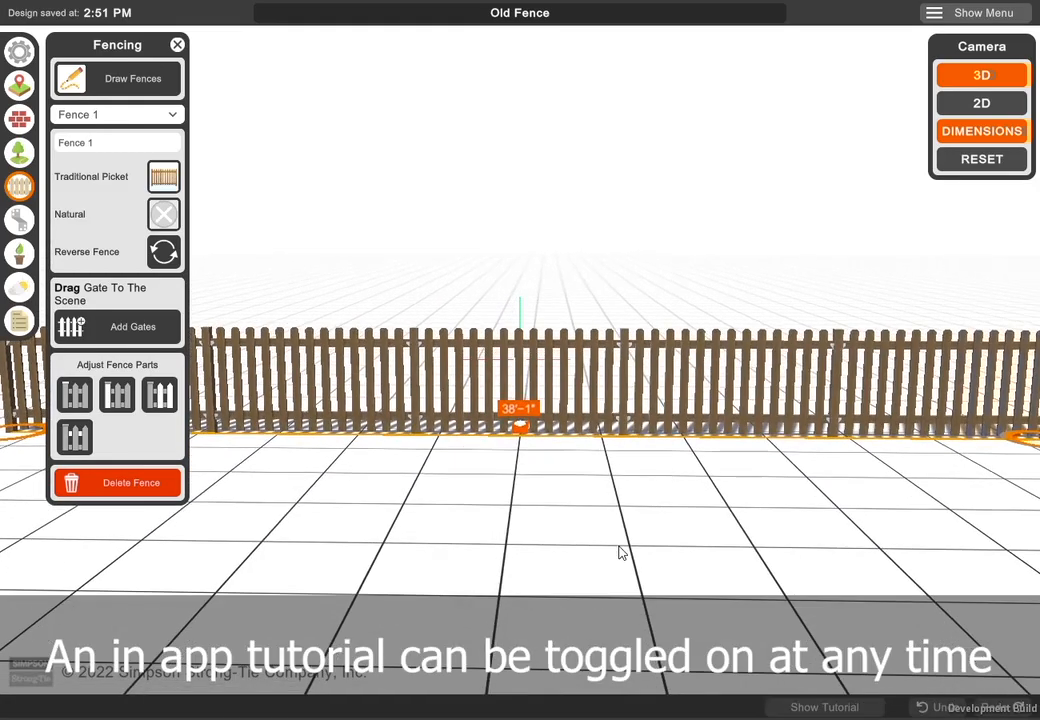
left_click(839, 709)
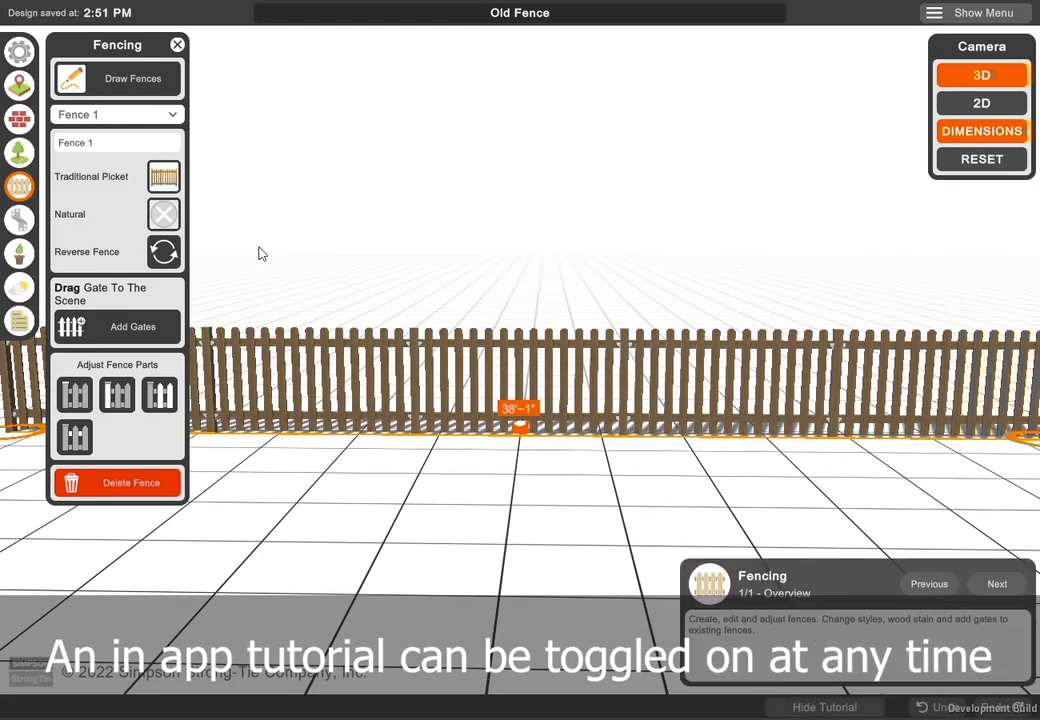
left_click(177, 46)
- Read the in-app tutorial overviews for the design categories, from Settings through Hardscape, Connectors and Visualization, and return to the Settings overview
left_click(20, 53)
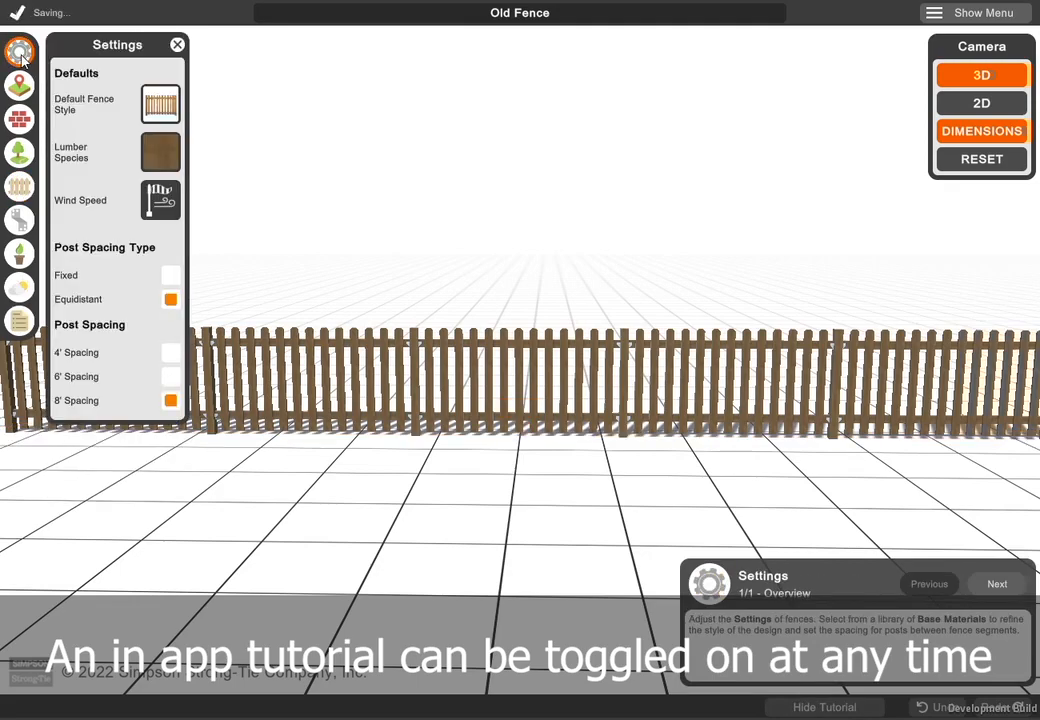
left_click(20, 86)
left_click(20, 124)
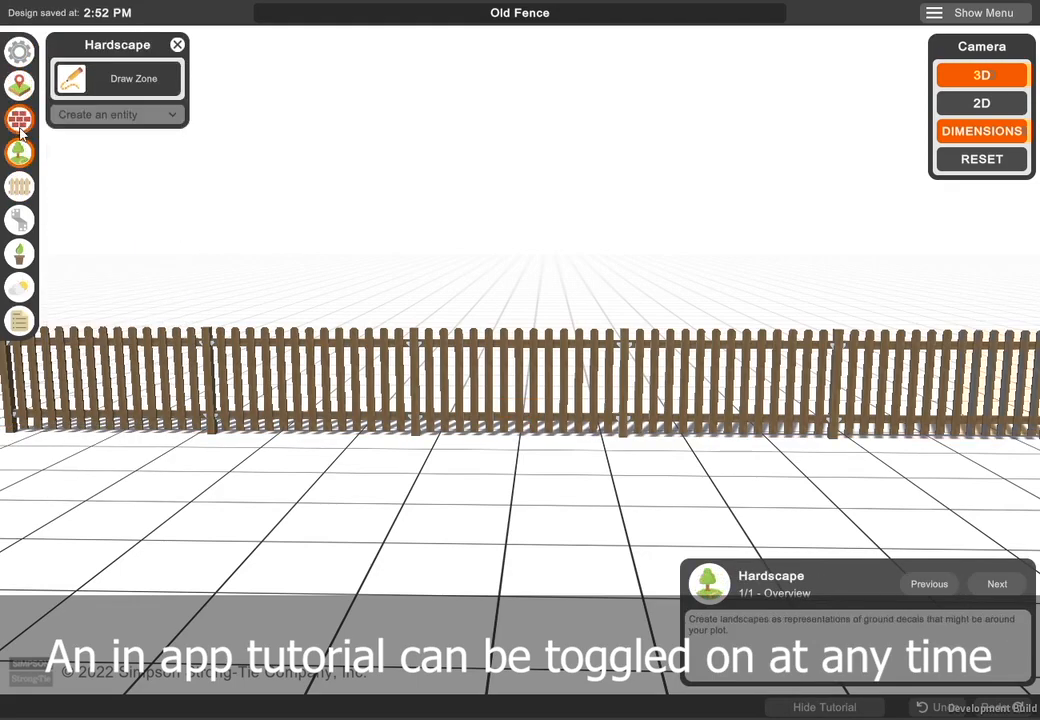
left_click(20, 164)
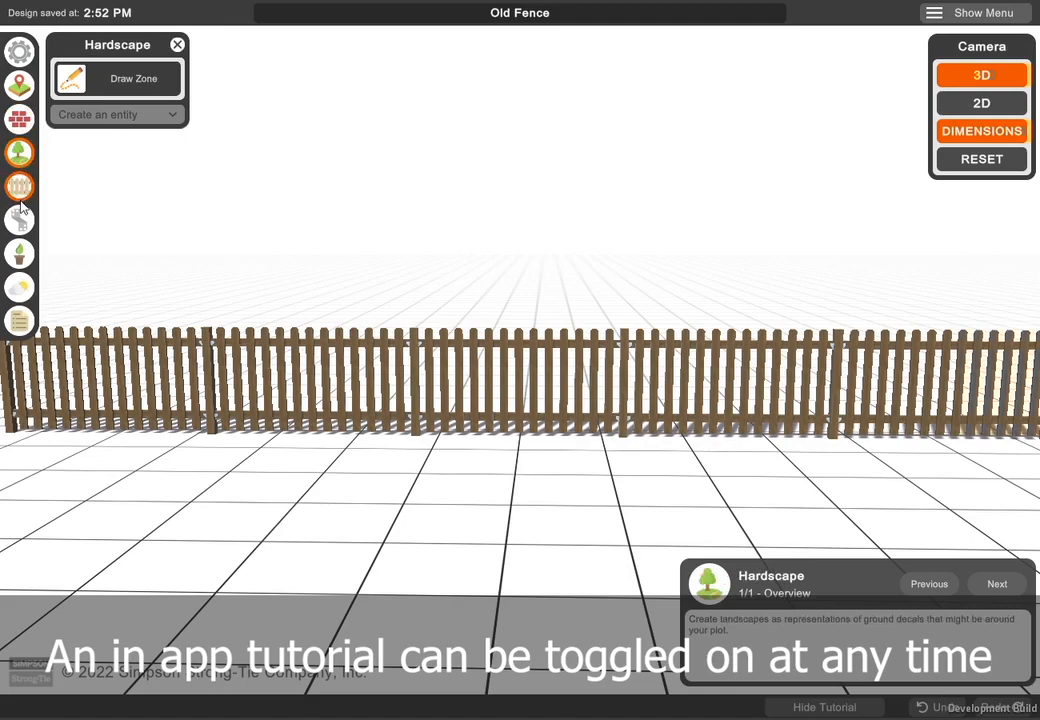
left_click(20, 188)
left_click(20, 220)
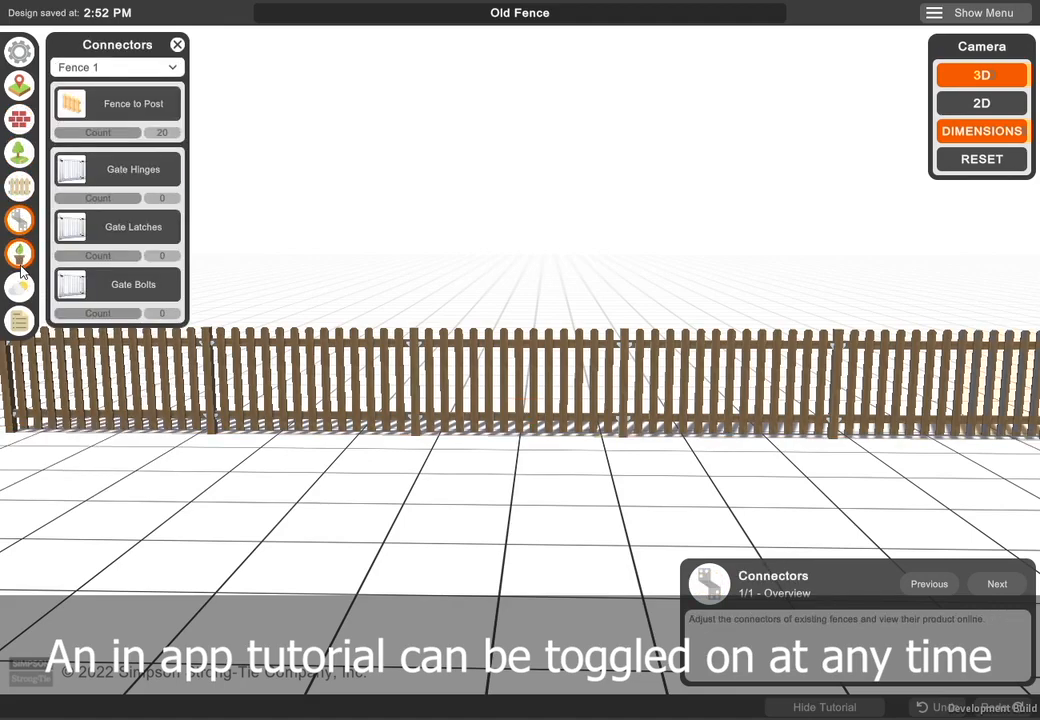
left_click(20, 256)
left_click(20, 288)
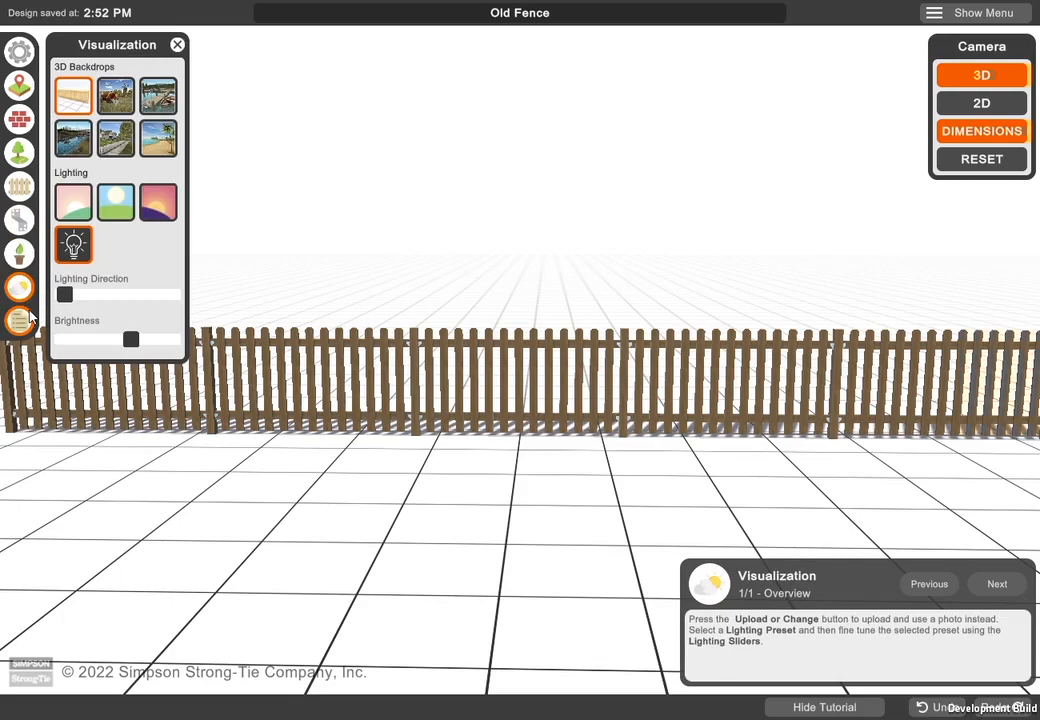
left_click(28, 315)
left_click(20, 53)
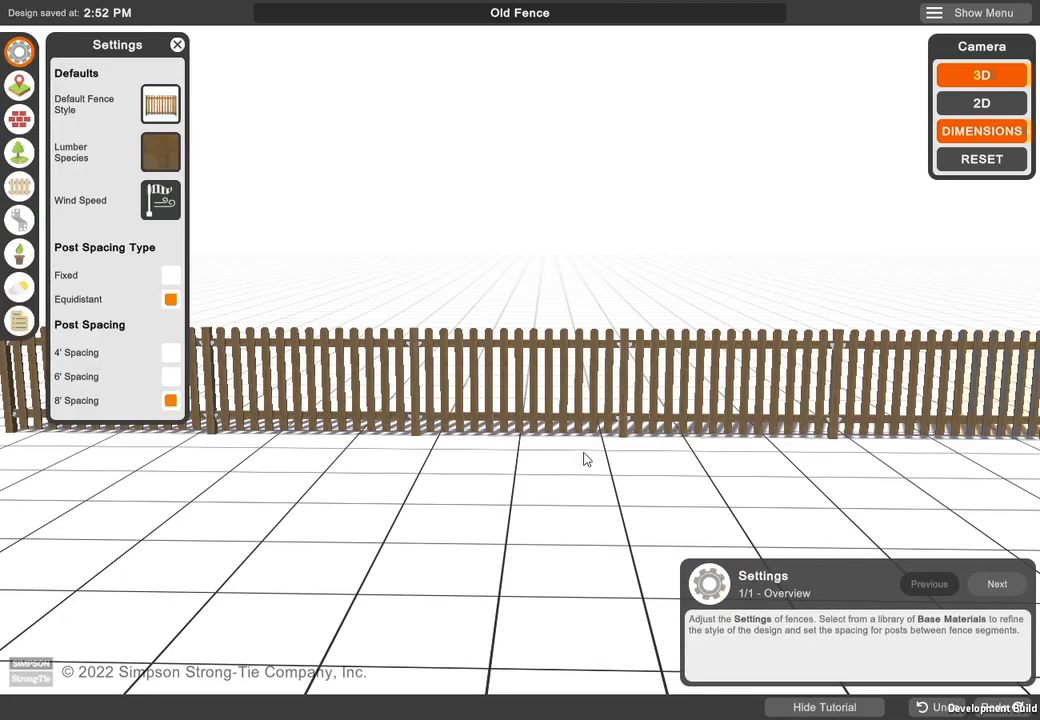
- Hide the in-app tutorial and close the settings options
left_click(824, 707)
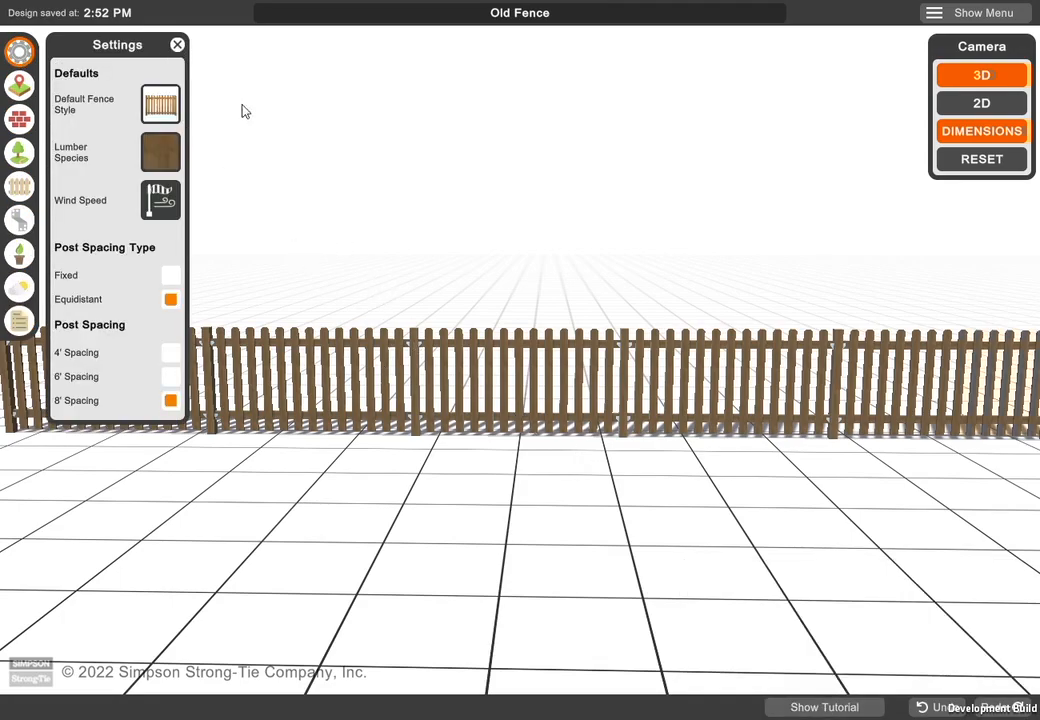
left_click(177, 45)
scroll(297, 267, "down", 1)
right_click_drag(297, 267, 276, 212)
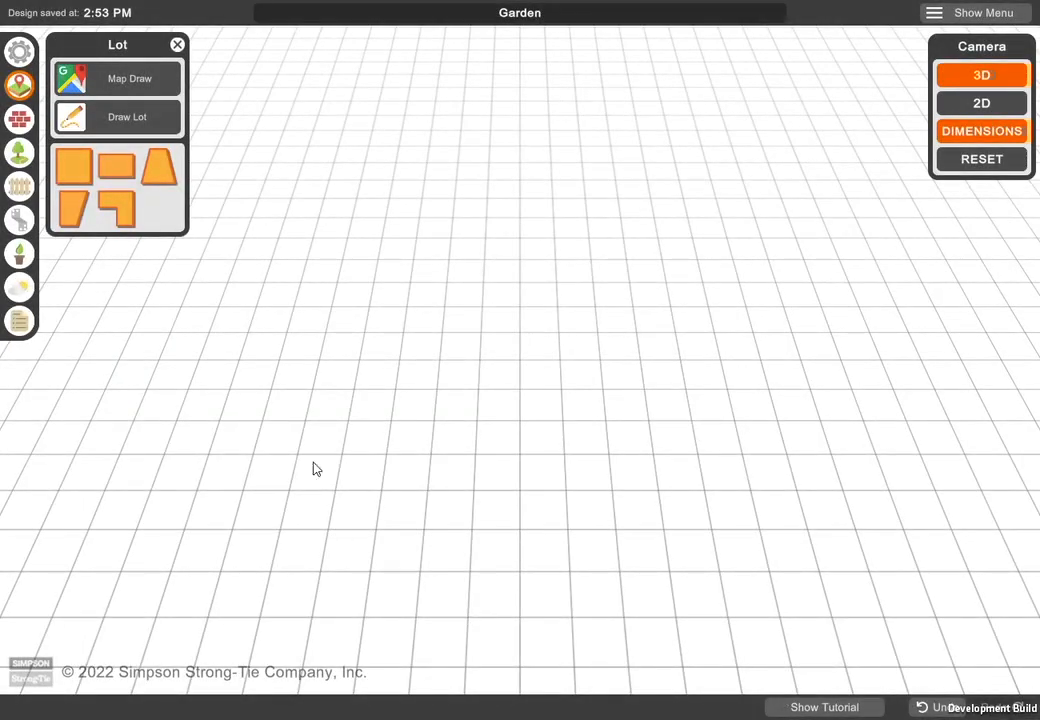
- Draw a five-sided lot about 27'-0" wide and 17'-2" deep, with a diagonal edge about 10'-0" long cutting the upper right corner
left_click(115, 117)
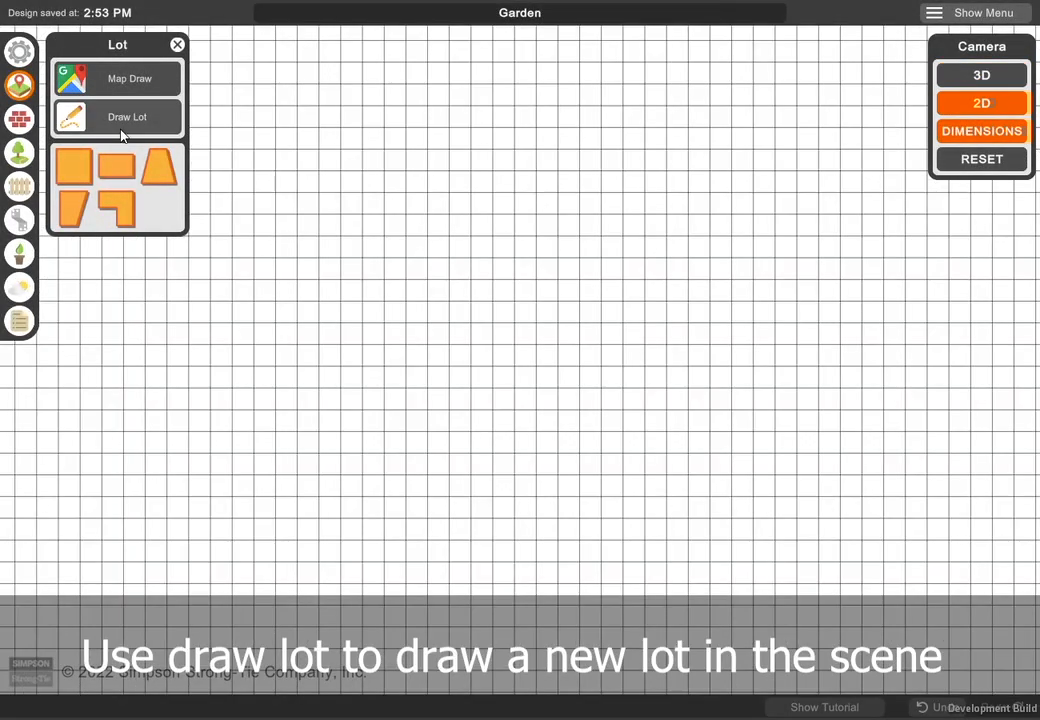
left_click(253, 107)
left_click(686, 105)
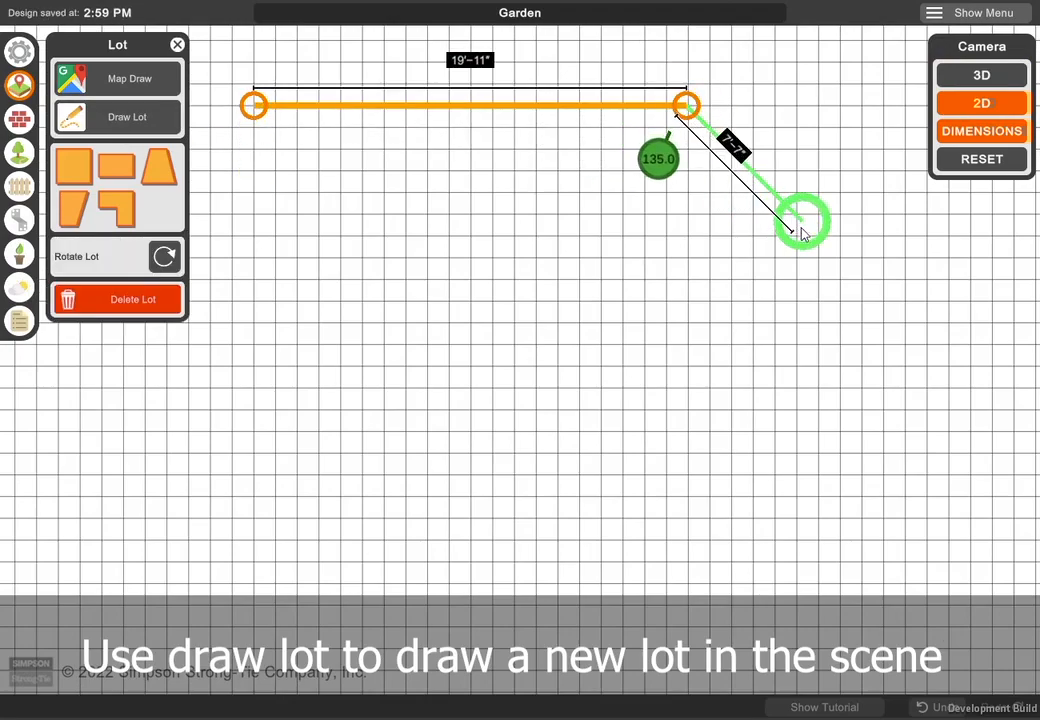
left_click(840, 259)
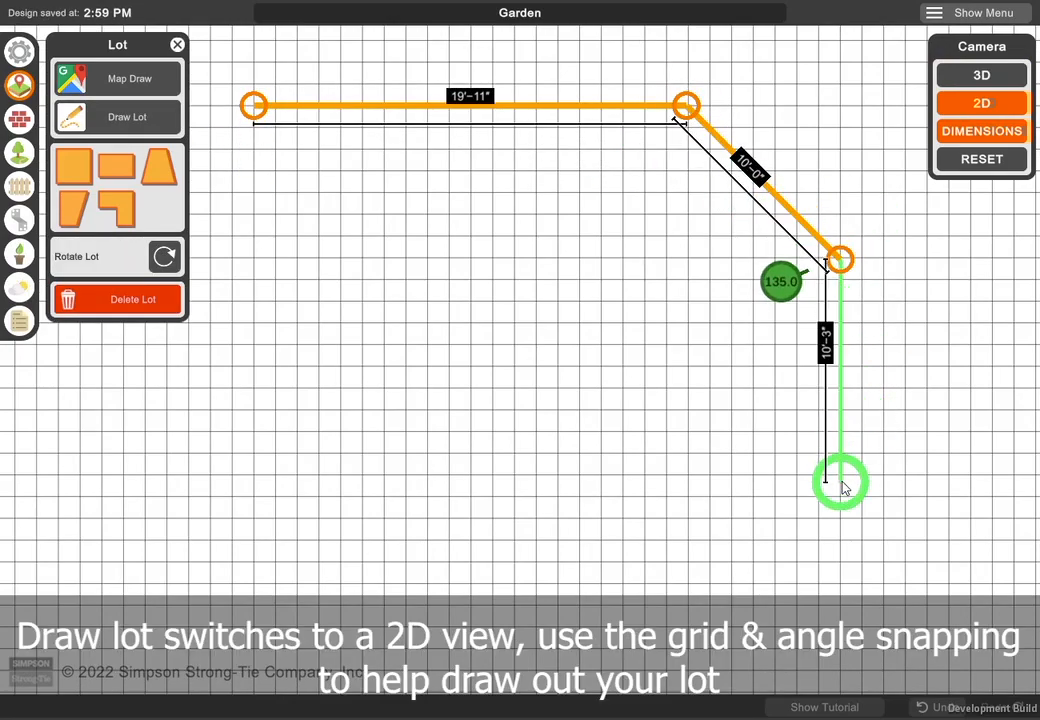
left_click(841, 480)
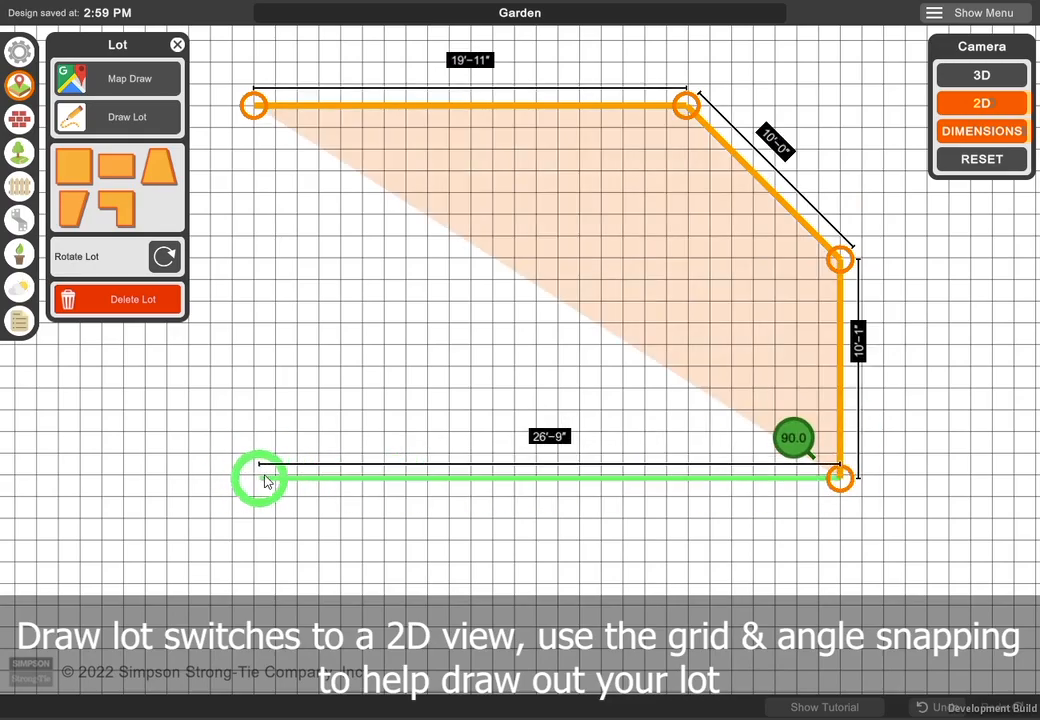
left_click(253, 480)
left_click(253, 105)
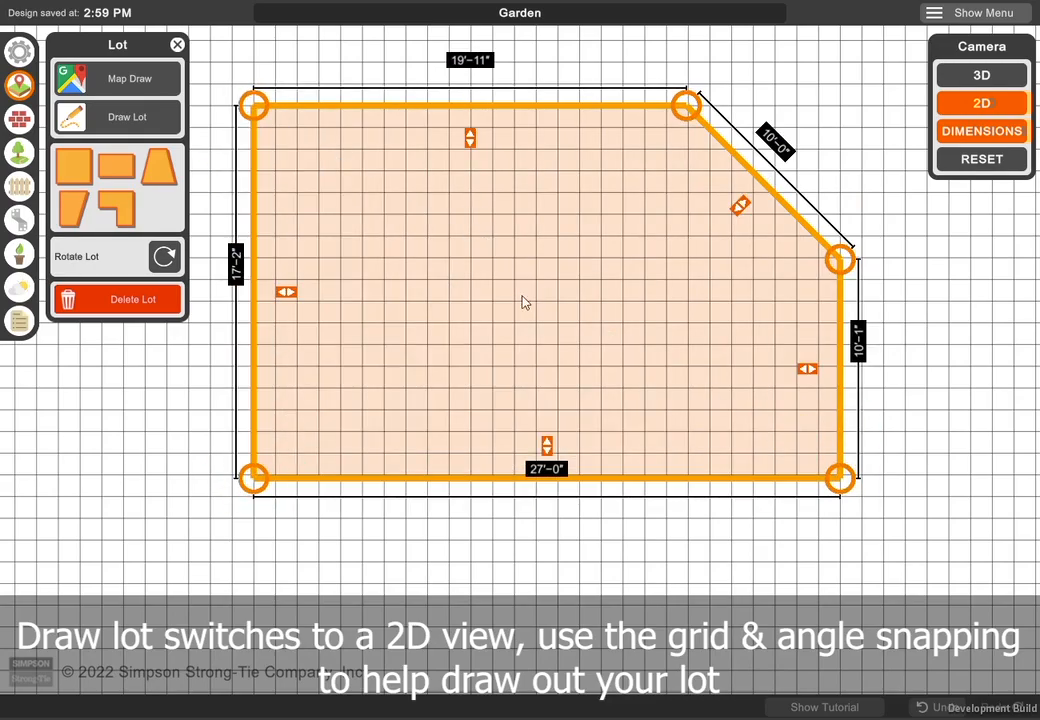
- Reshape the drawn lot to about 21'-5" wide, turn its diagonal edge into an inward notch of about 7'-0" by 7'-4", and show it in 3D
left_click_drag(286, 275, 415, 276)
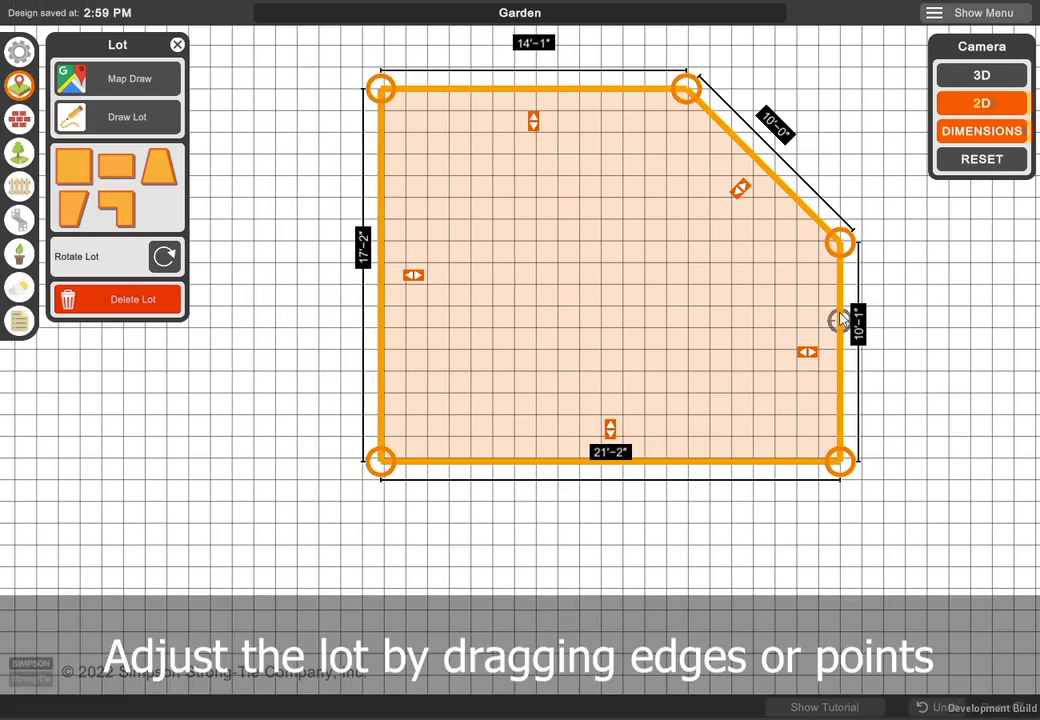
mouse_move(810, 358)
left_mouse_down()
mouse_move(724, 357)
mouse_move(816, 357)
left_mouse_up()
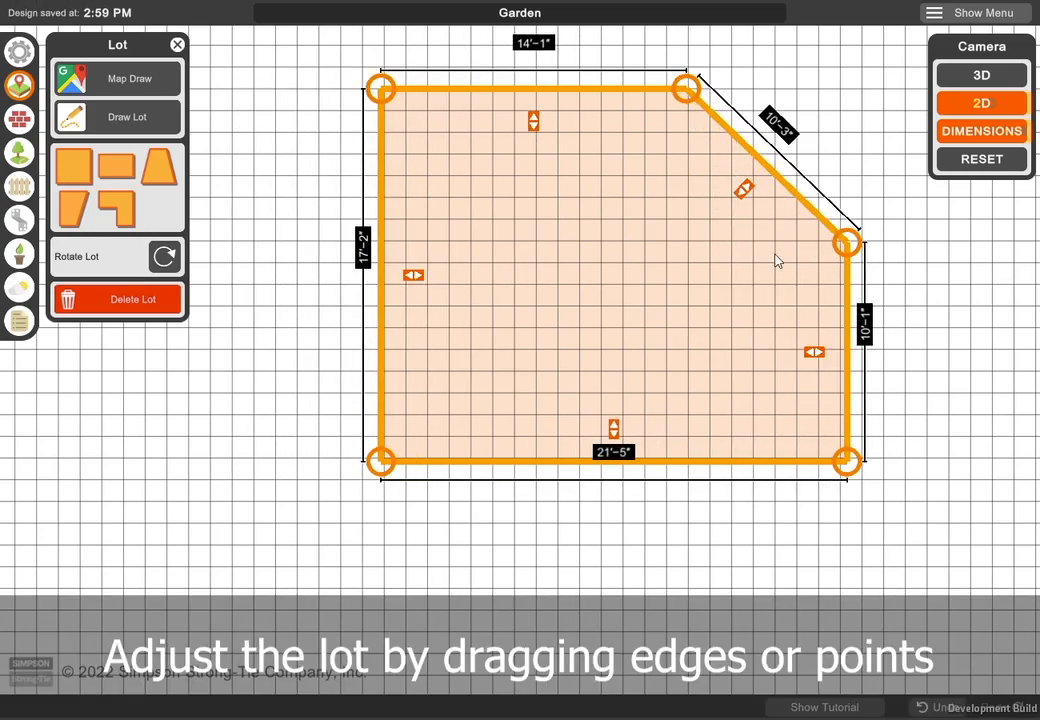
left_click_drag(745, 199, 690, 247)
left_click(775, 175)
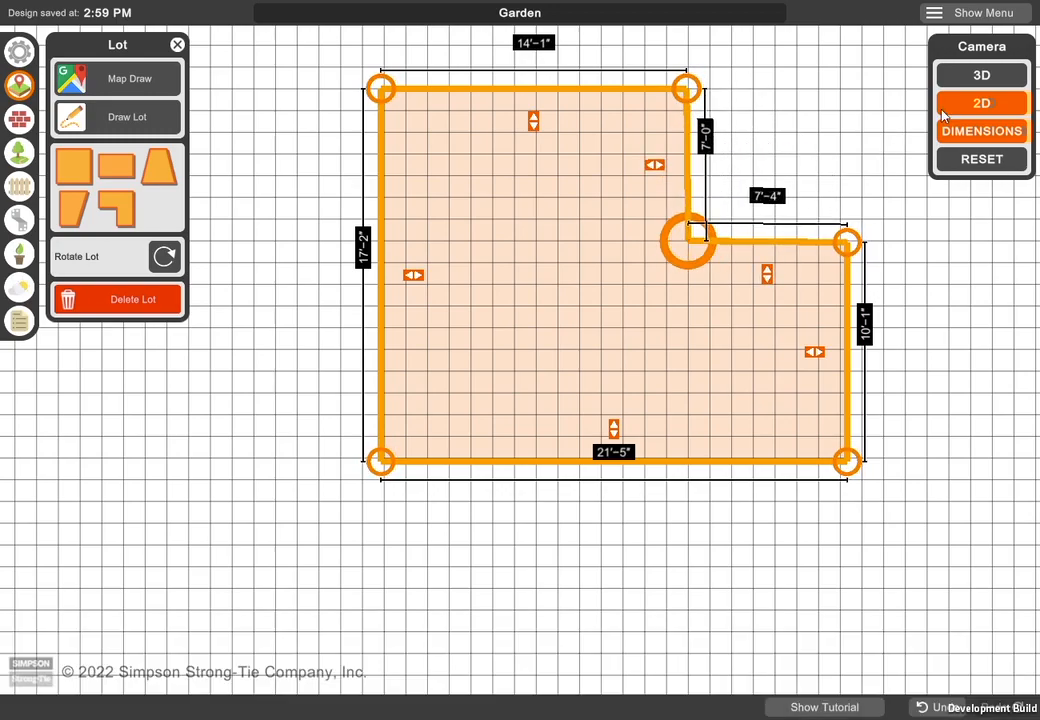
left_click(981, 75)
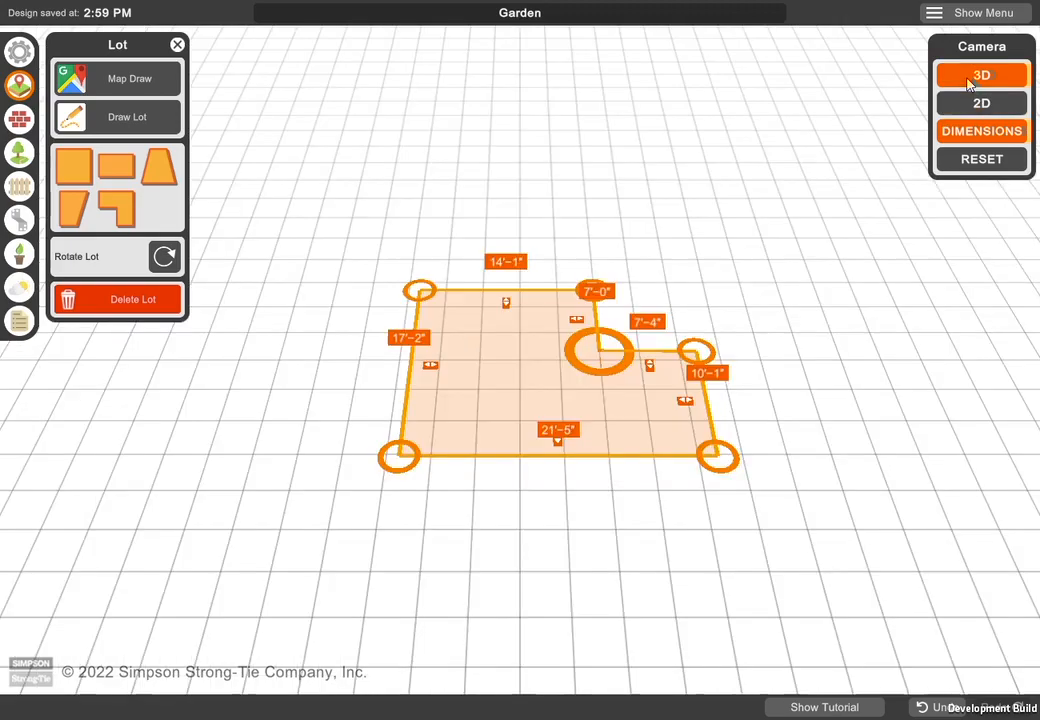
- Try out the lot templates, from the 40'-0" square through the tapered shapes to the L-shaped lot
left_click(88, 175)
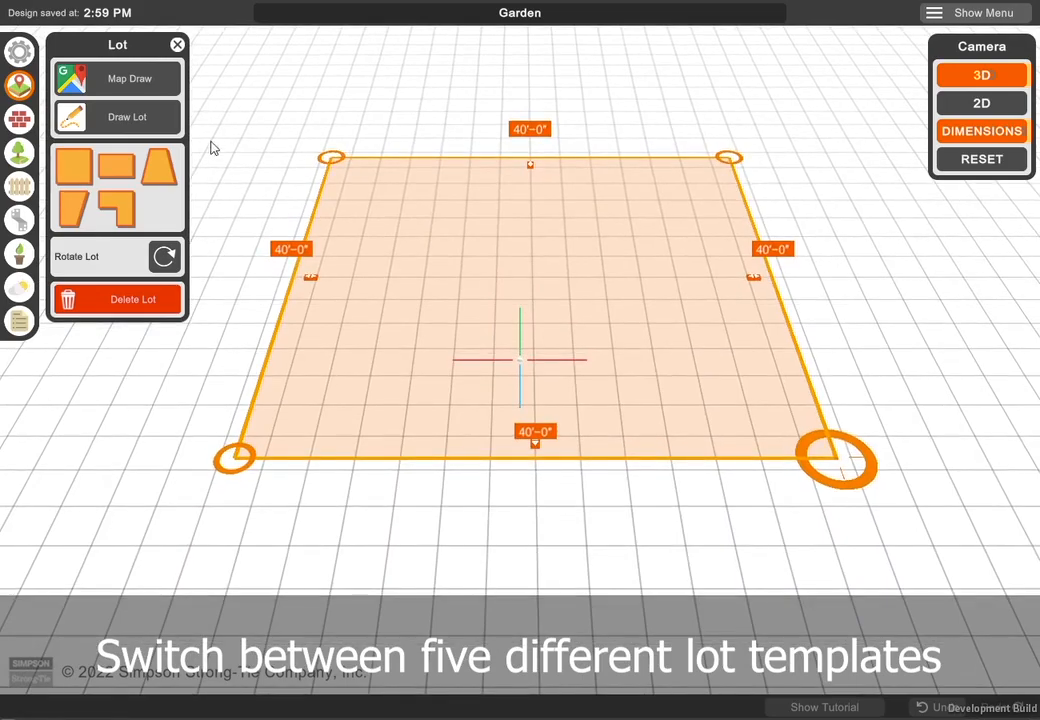
left_click(116, 168)
left_click(168, 181)
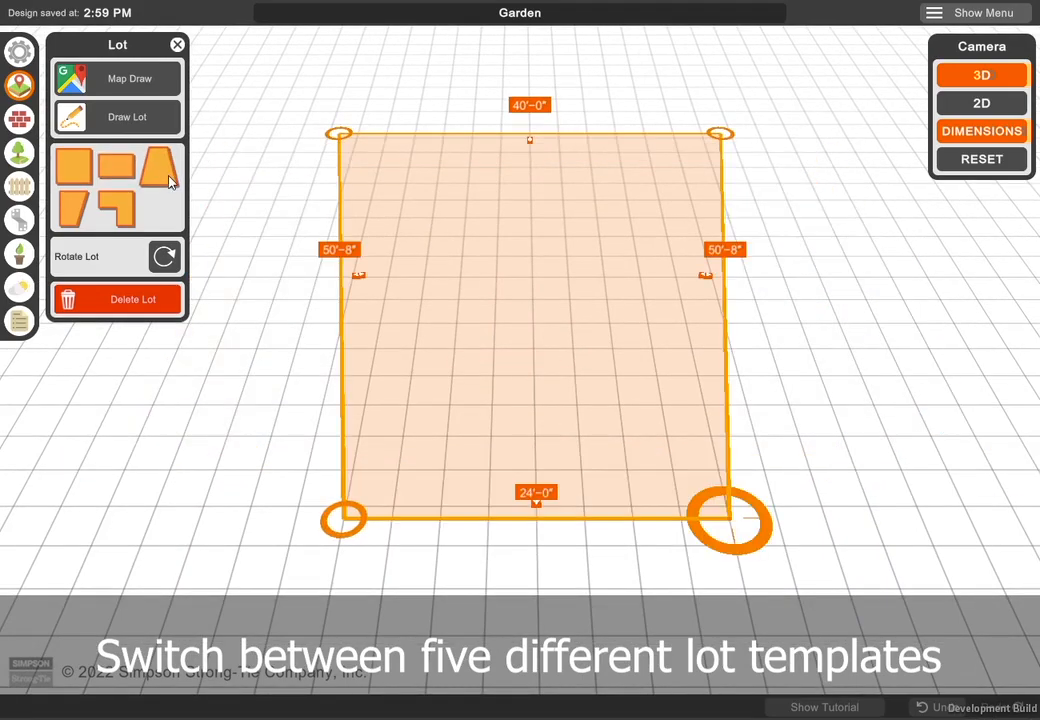
left_click(128, 211)
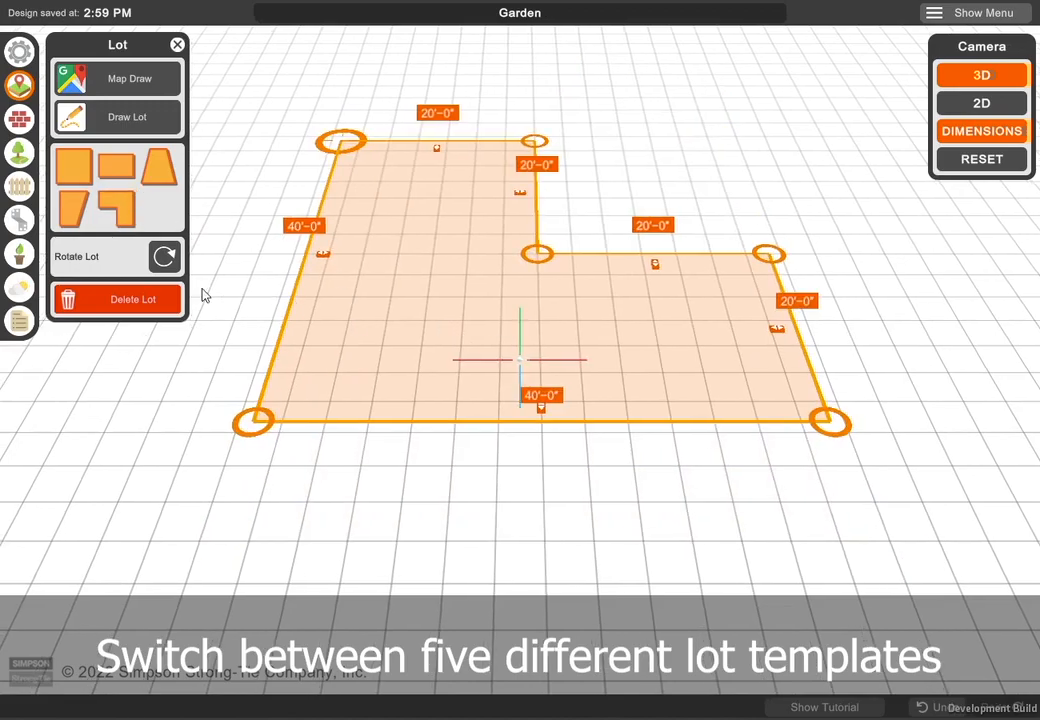
- Rotate the L-shaped lot four times through a full turn and delete it
left_click(166, 257)
left_click(166, 257)
left_click(166, 257)
left_click(166, 257)
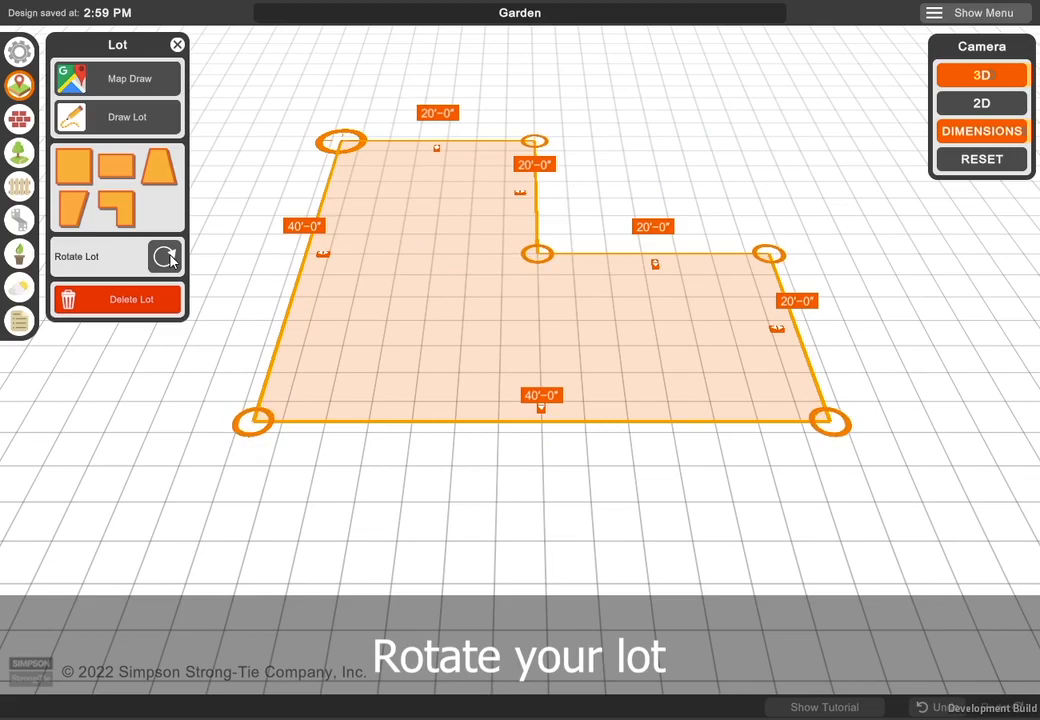
left_click(164, 304)
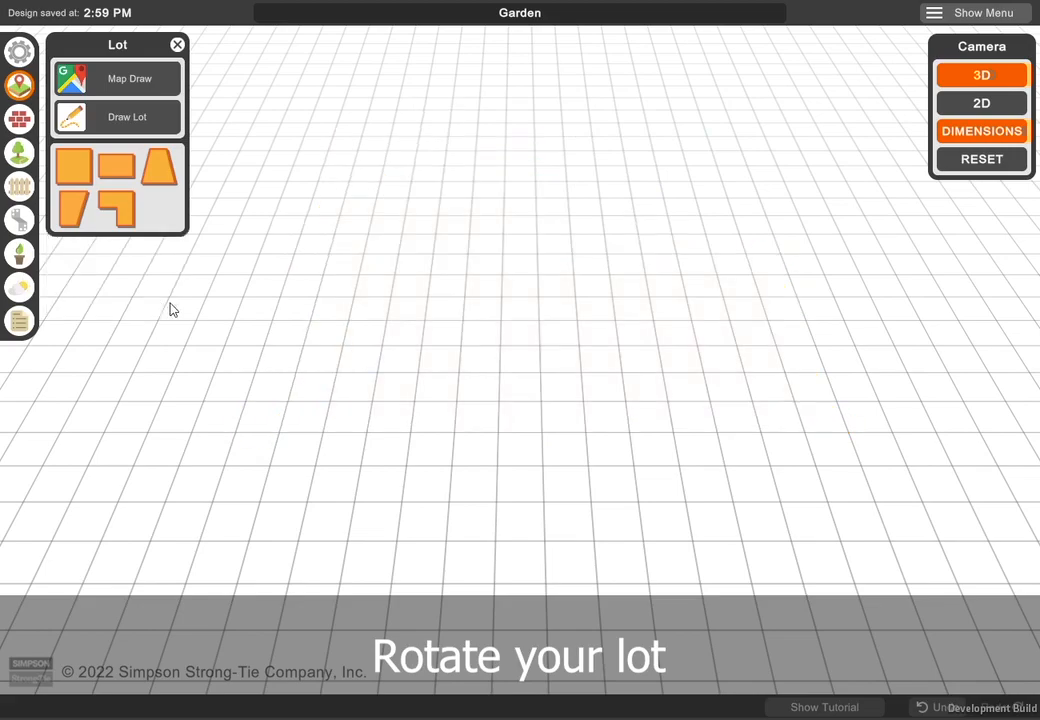
- Start drawing a lot from the map and search the map for USA
left_click(128, 80)
left_click(355, 172)
type("USA")
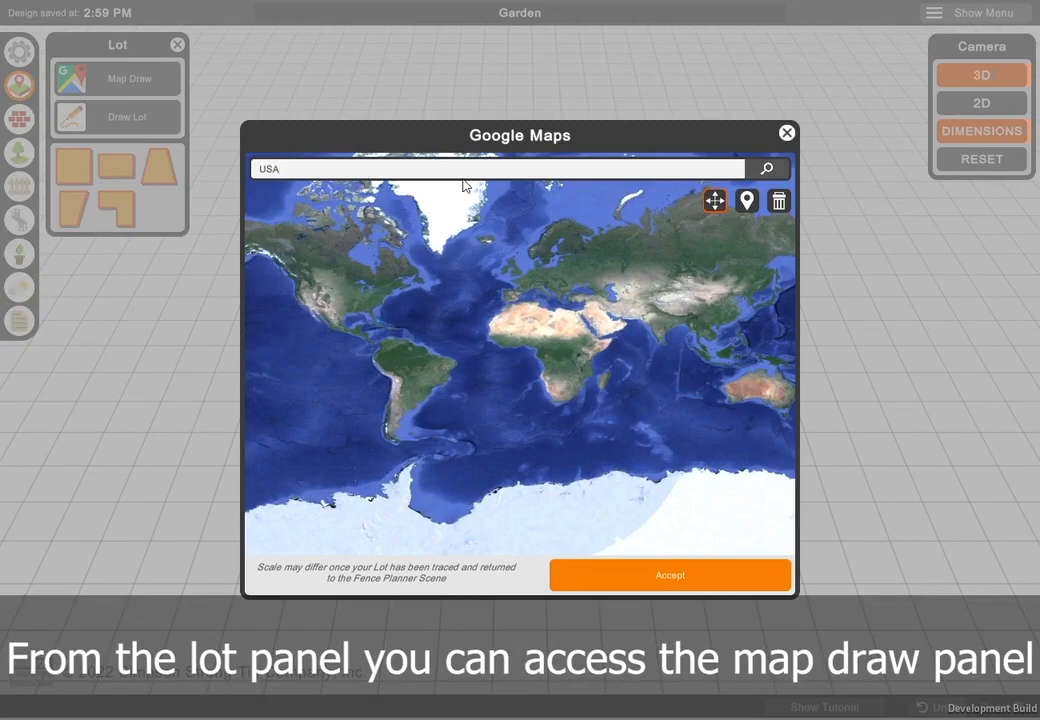
key("Return")
left_click(779, 202)
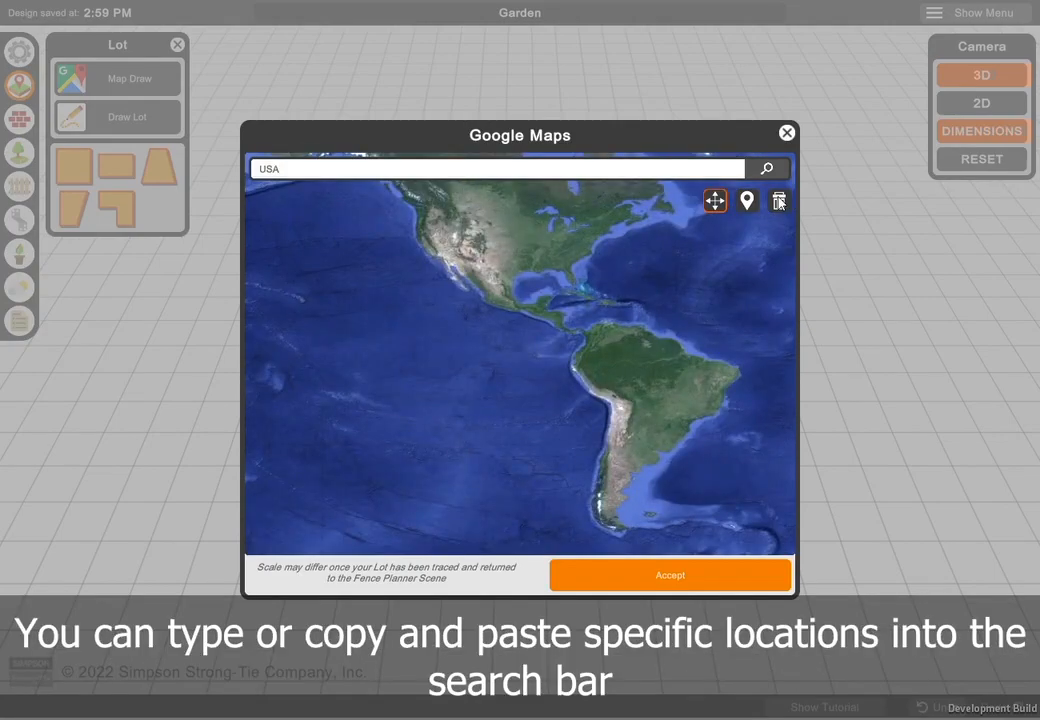
- Search the map for the property's street address and frame the corner lot beside the intersection
left_click(343, 174)
key("BackSpace")
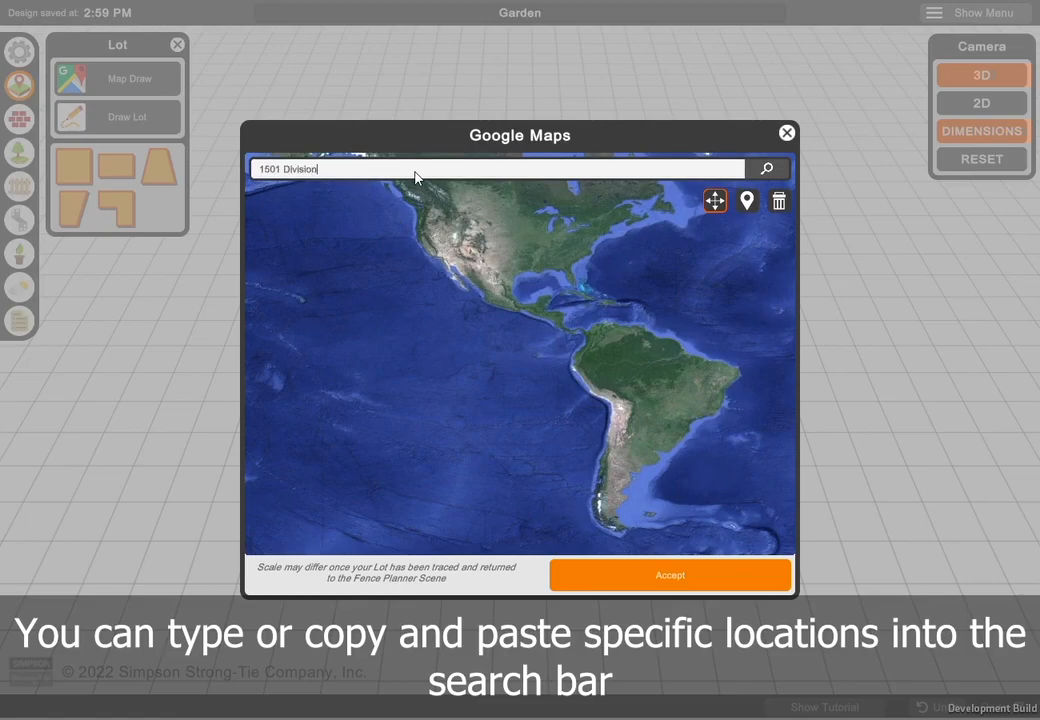
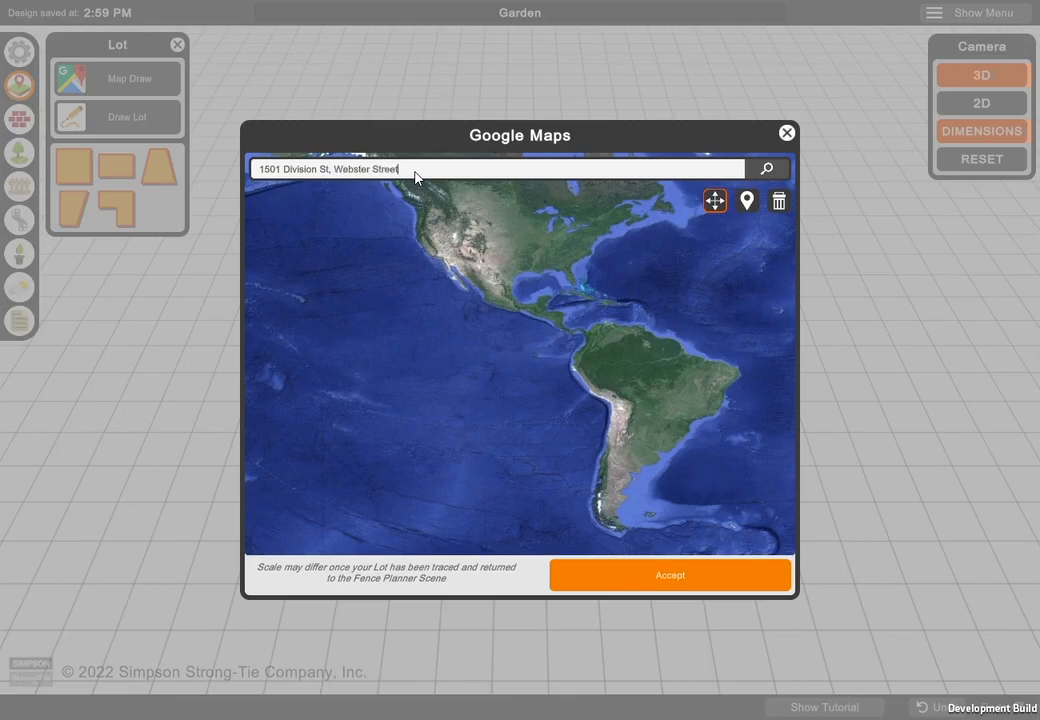
key("Return")
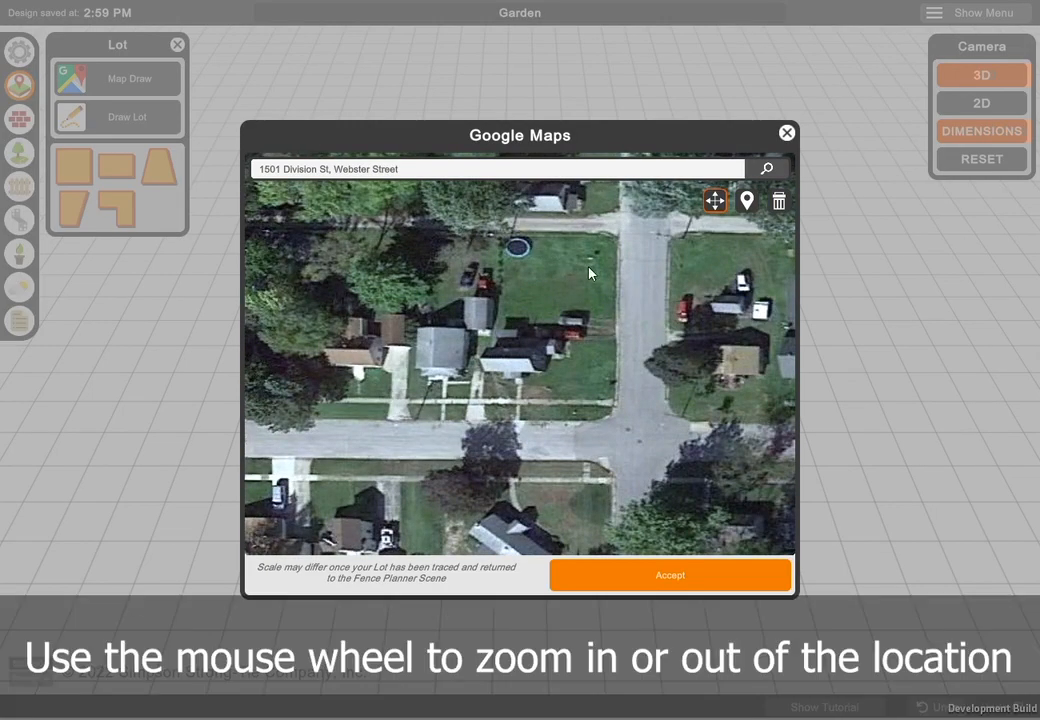
scroll(598, 292, "down", 6)
scroll(597, 291, "up", 6)
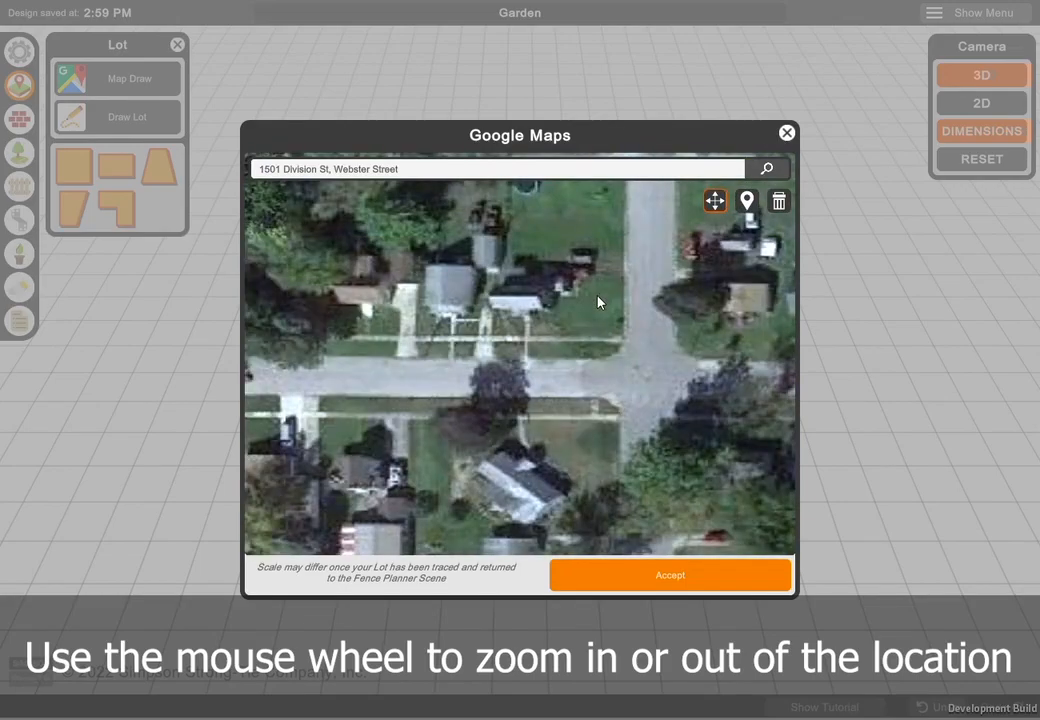
left_click_drag(608, 286, 604, 340)
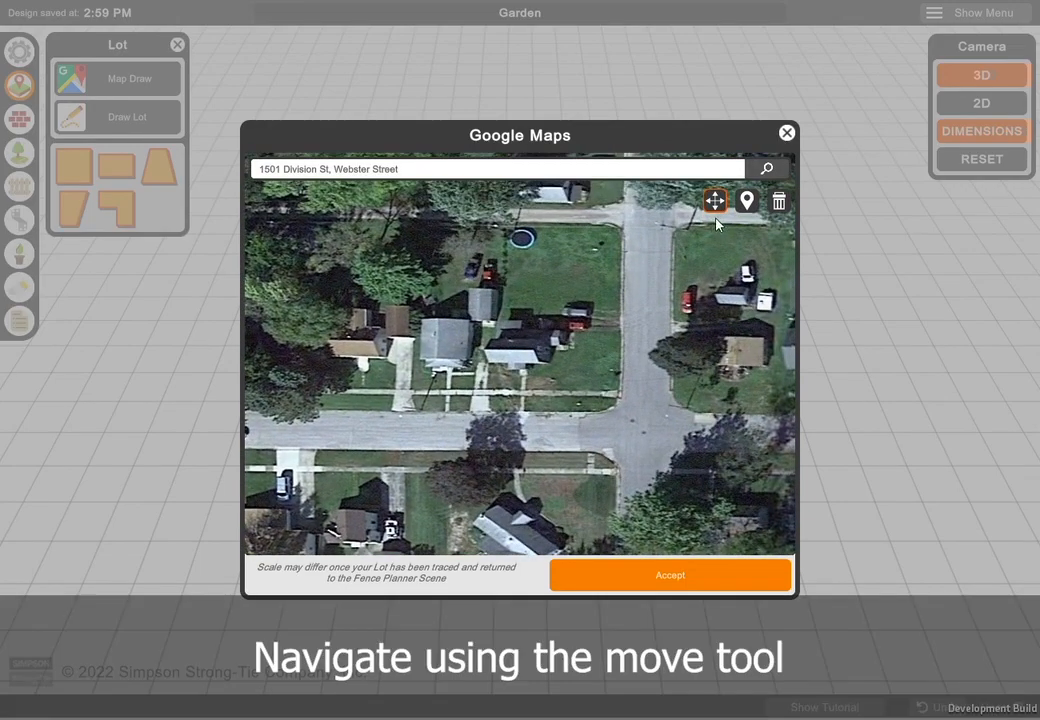
left_click_drag(647, 292, 630, 348)
- Try marking the corner lot with four markers, placing the last one out at the intersection, and delete the traced outline
left_click(749, 204)
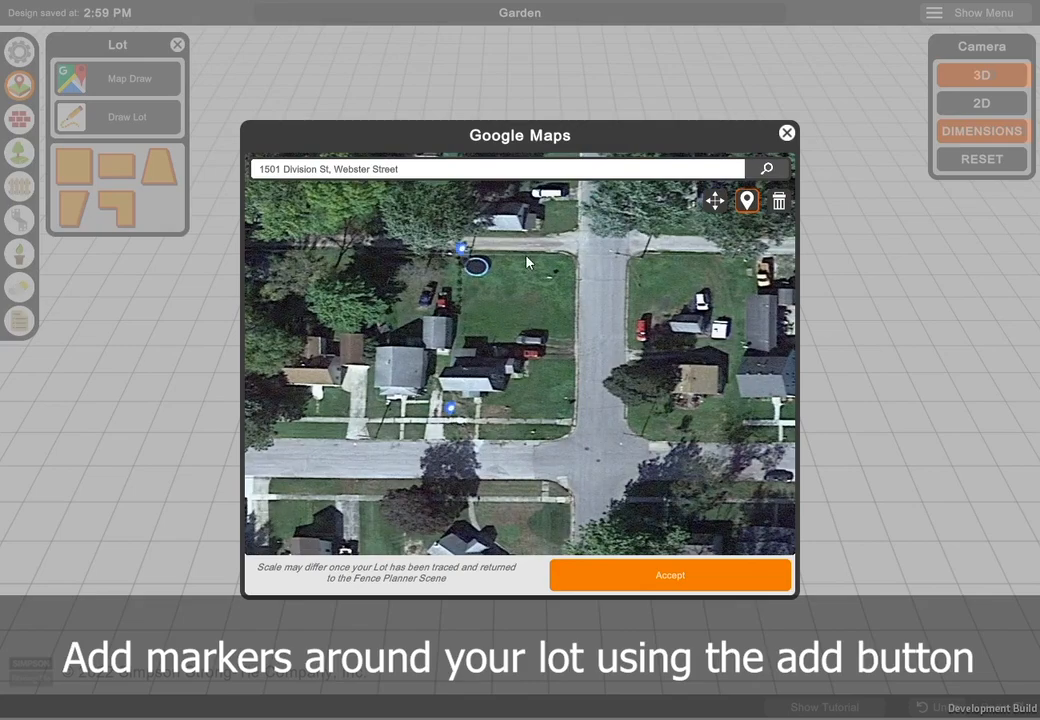
left_click(577, 256)
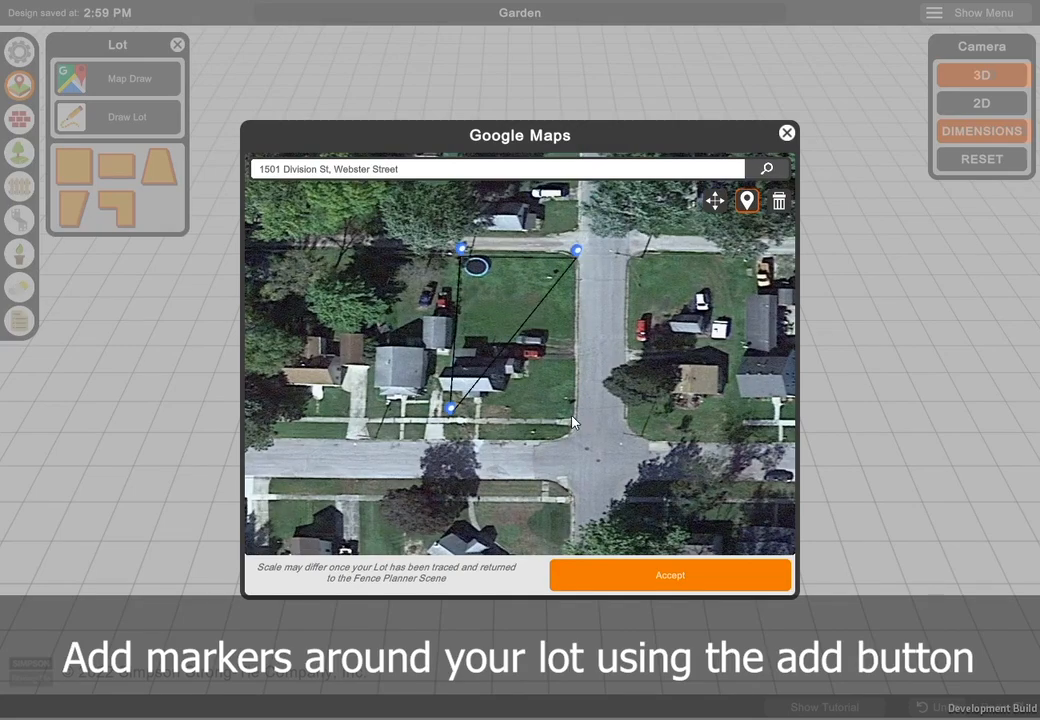
left_click(582, 454)
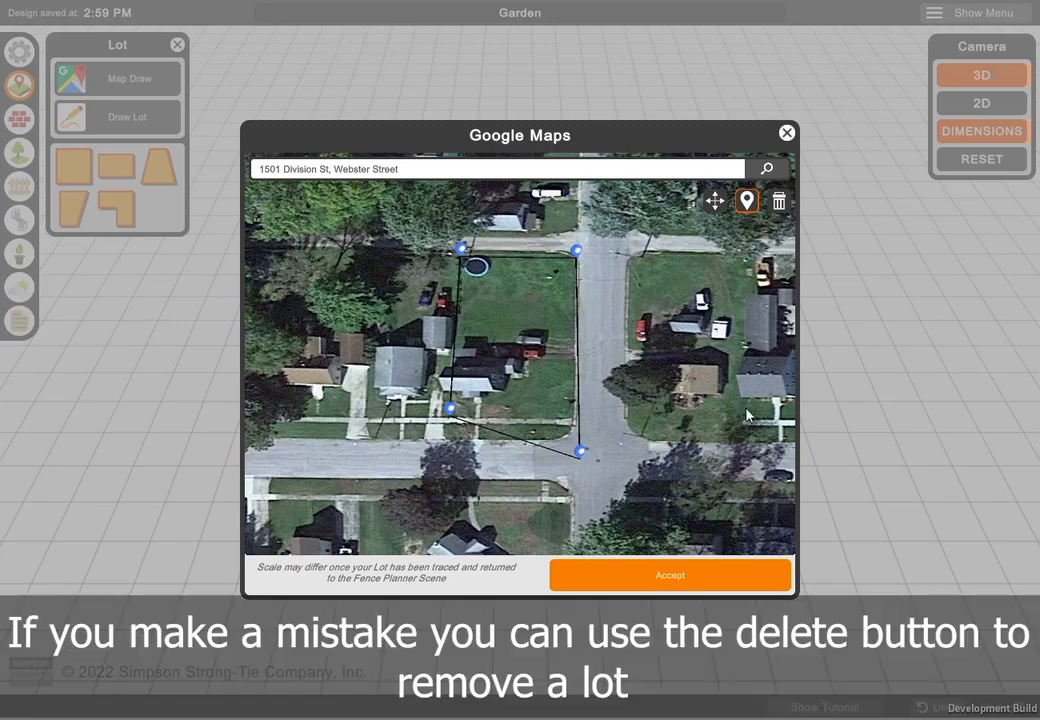
left_click(779, 205)
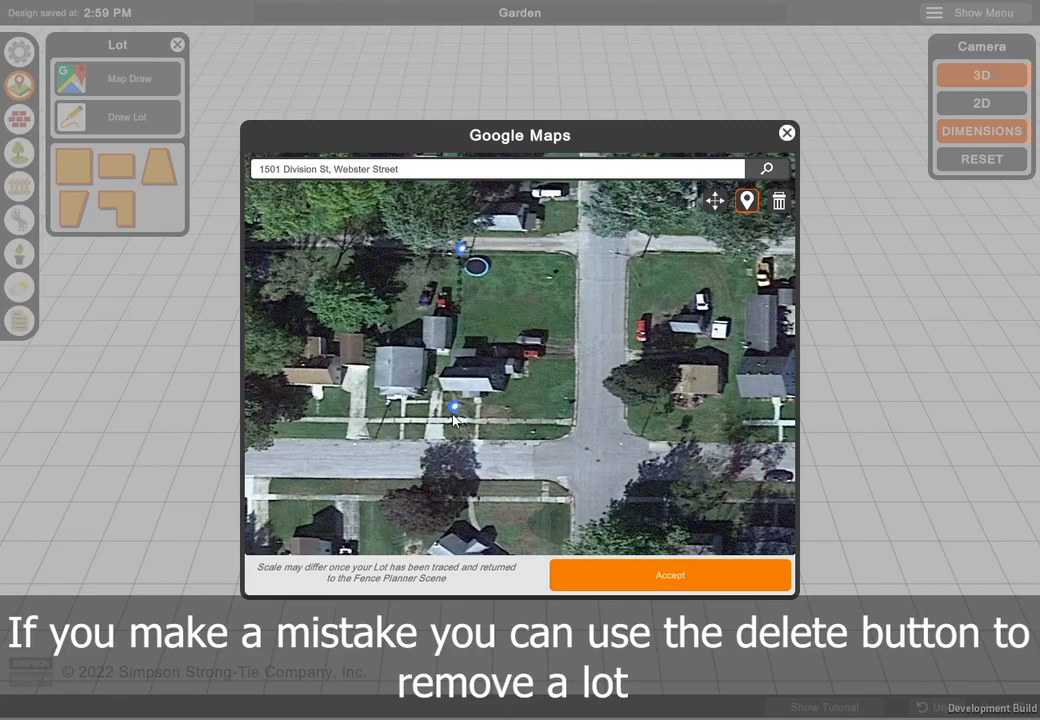
- Trace the corner lot with four markers, about 66 ft wide and 123 ft deep, and add it to the scene
left_click(569, 407)
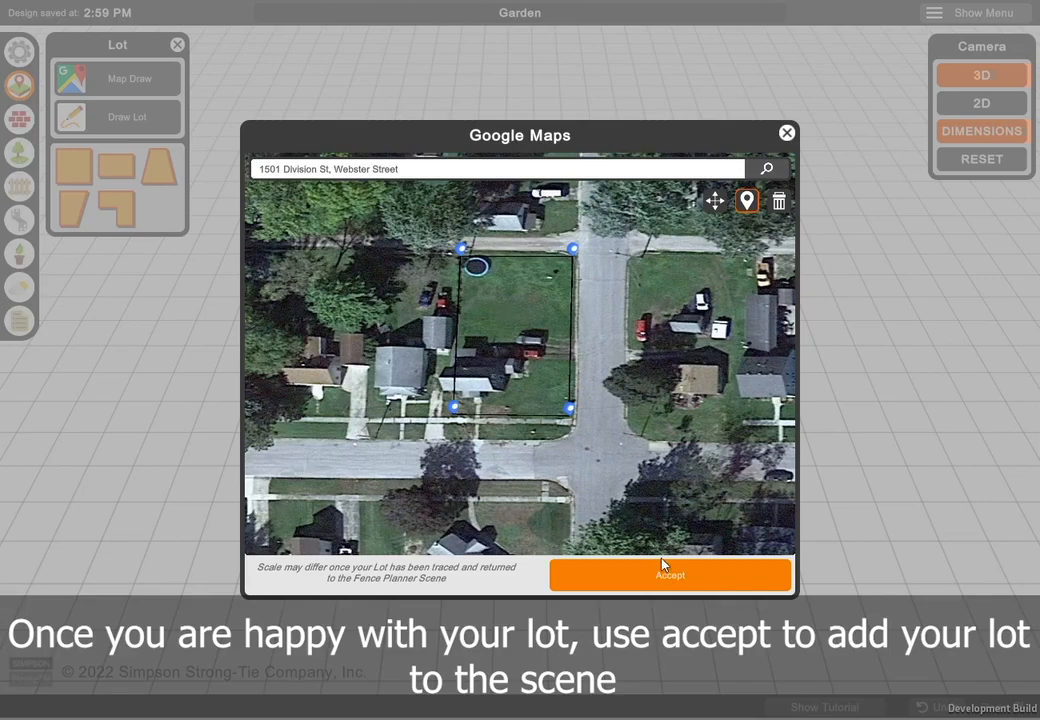
left_click(658, 577)
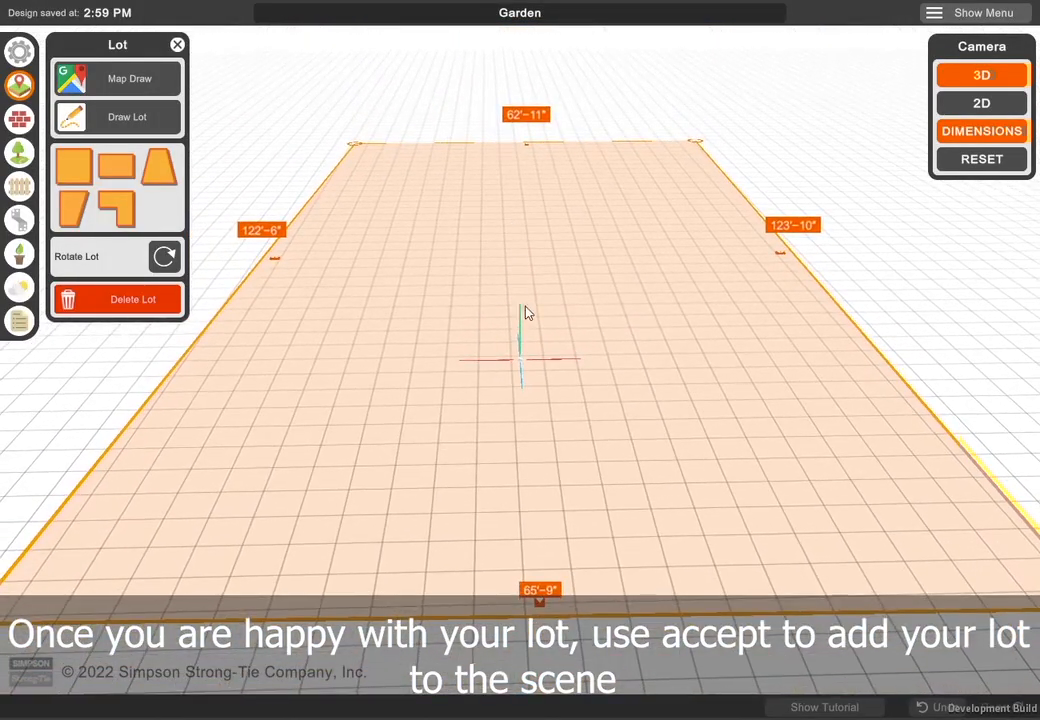
- Start a structure on the lot with a side wall about 34'-6", a back wall about 34'-5" and a rear bump-out about 12'-11" wide
left_click(177, 44)
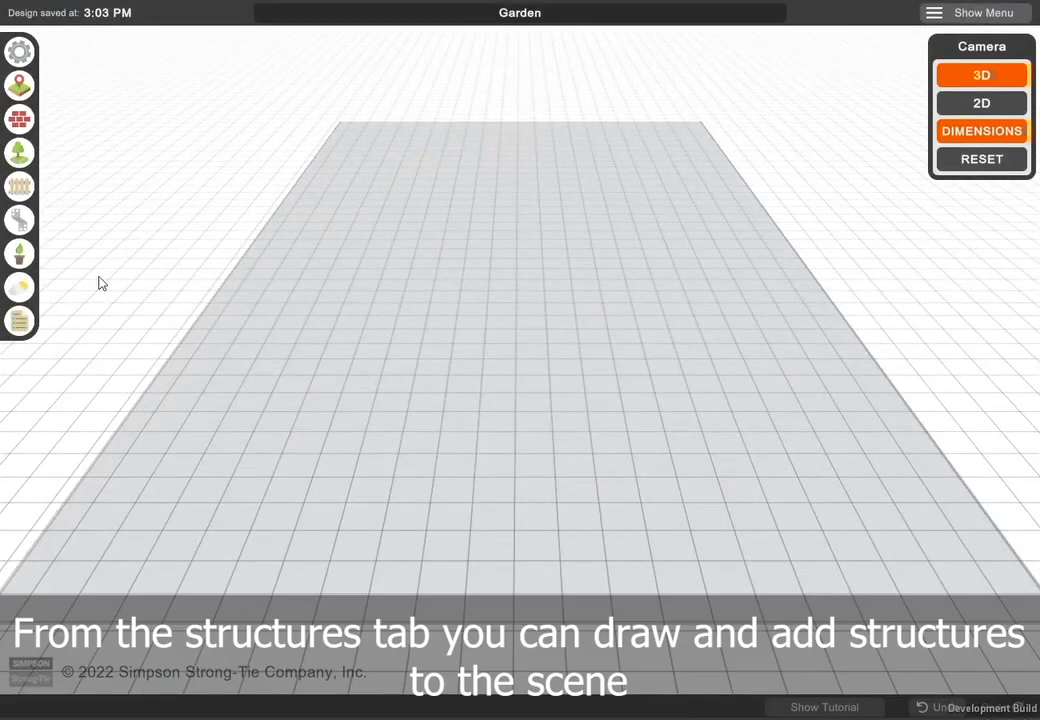
left_click(20, 120)
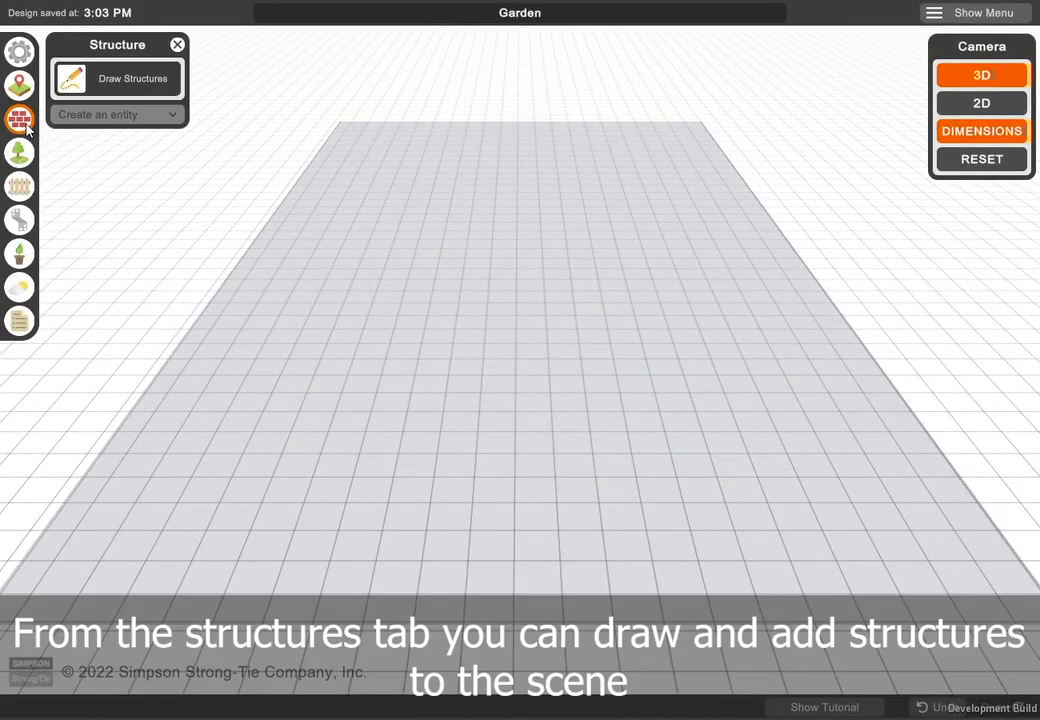
left_click(100, 80)
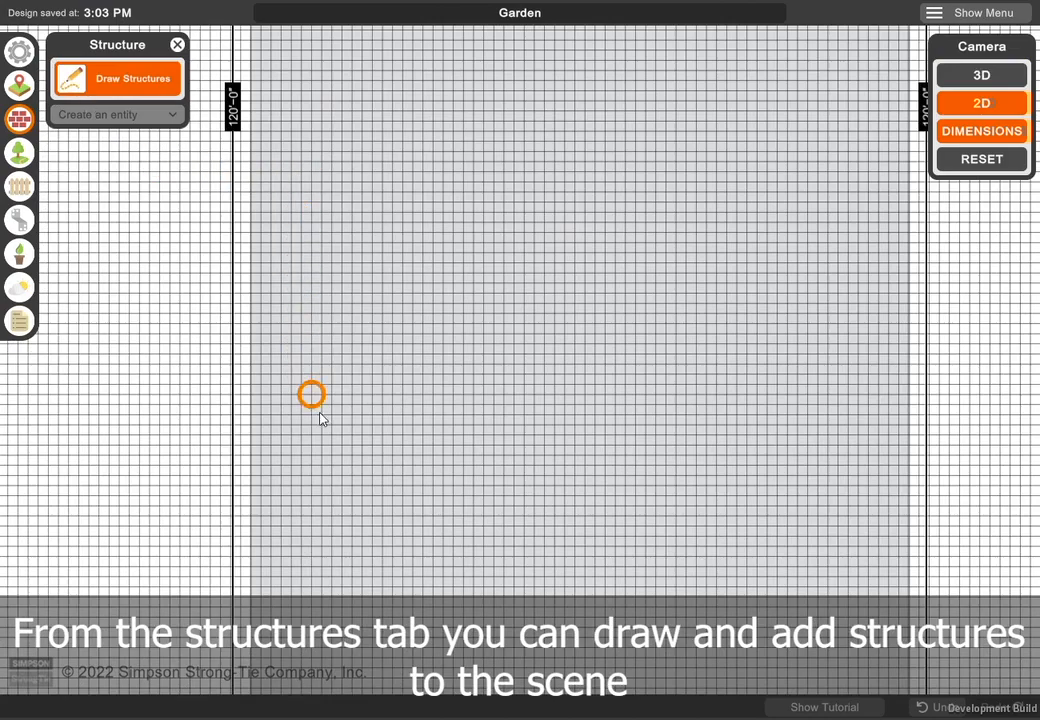
left_click(342, 437)
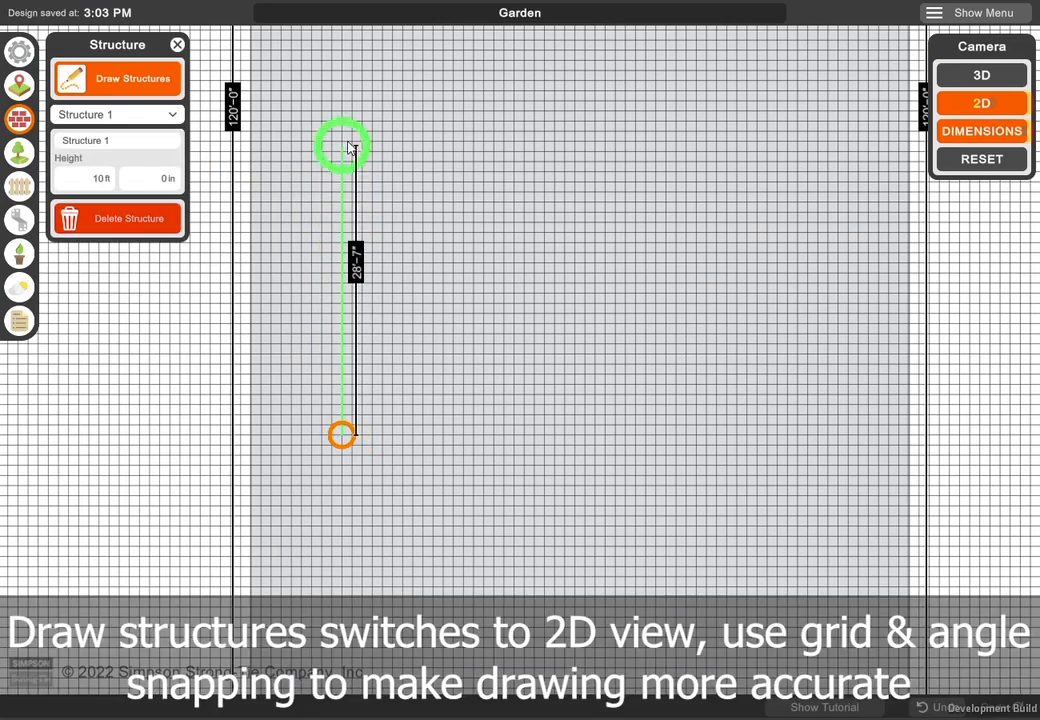
left_click(344, 88)
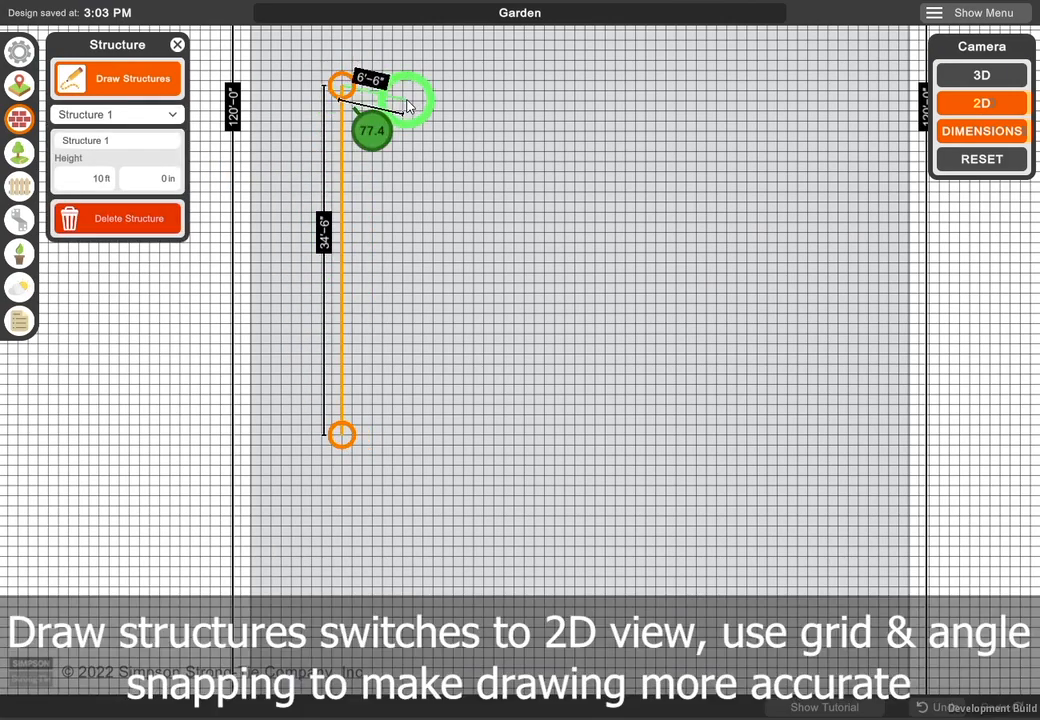
left_click(689, 86)
left_click(691, 42)
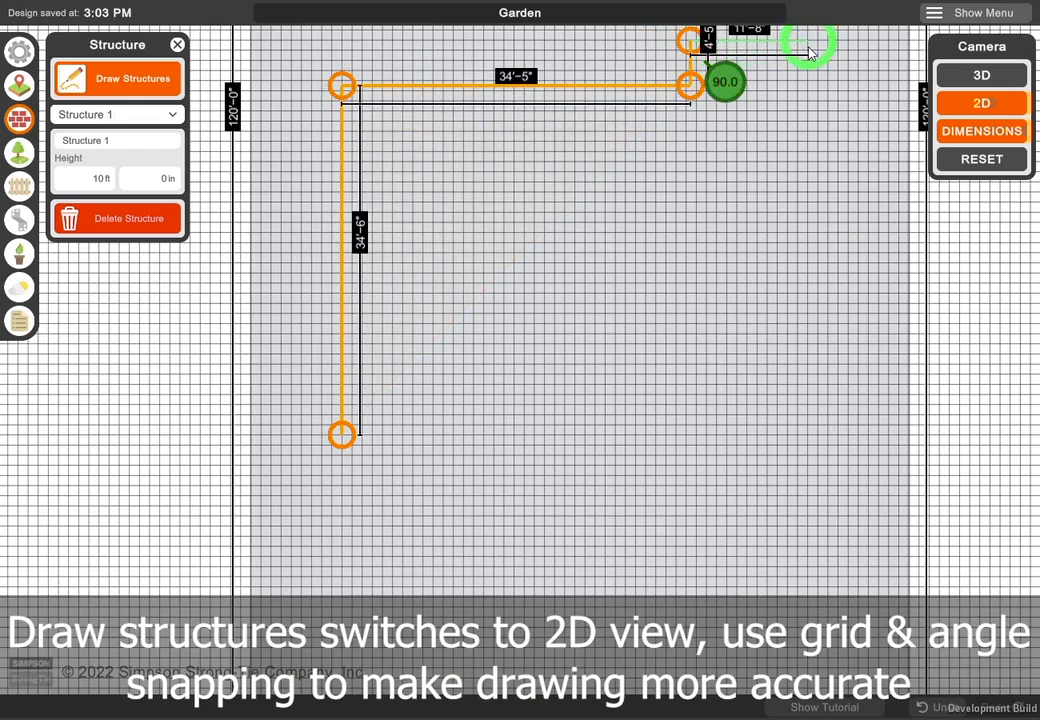
left_click(821, 46)
left_click(821, 86)
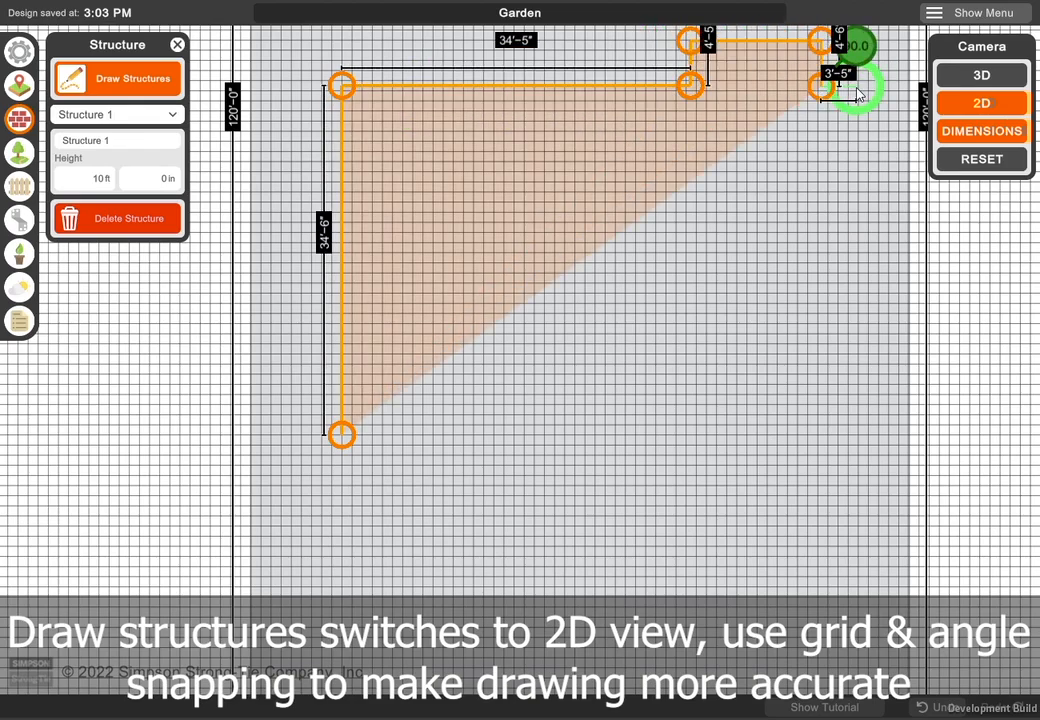
left_click(870, 87)
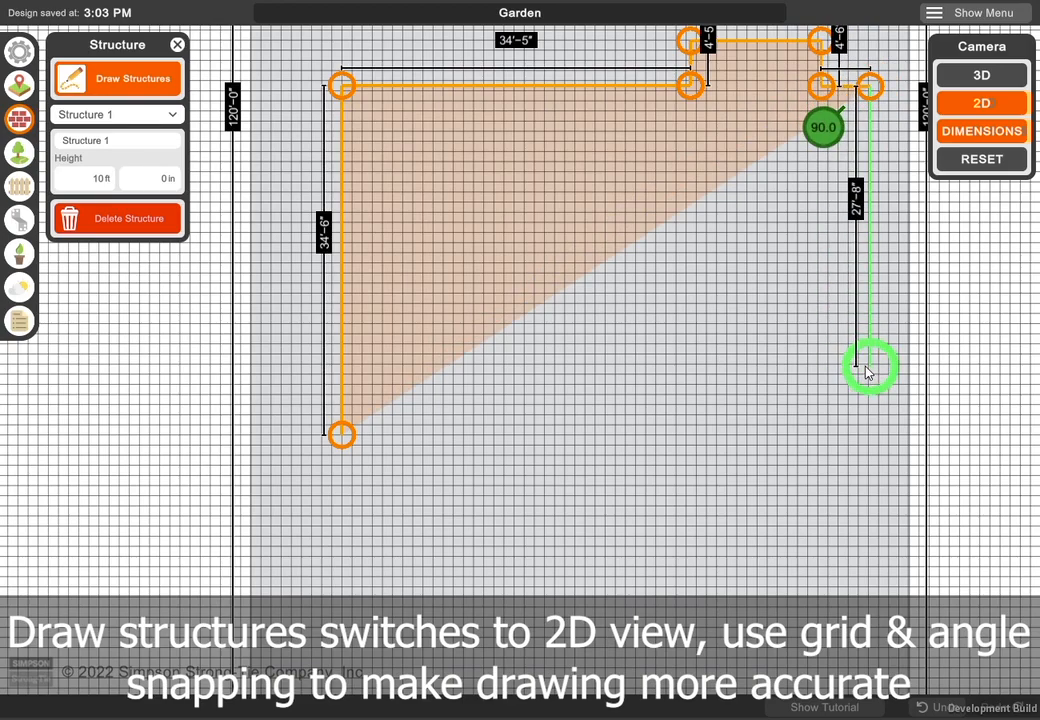
- Complete the structure outline with a side wall about 25'-3" and a stepped front edge that closes at the starting corner
left_click(869, 342)
left_click(738, 341)
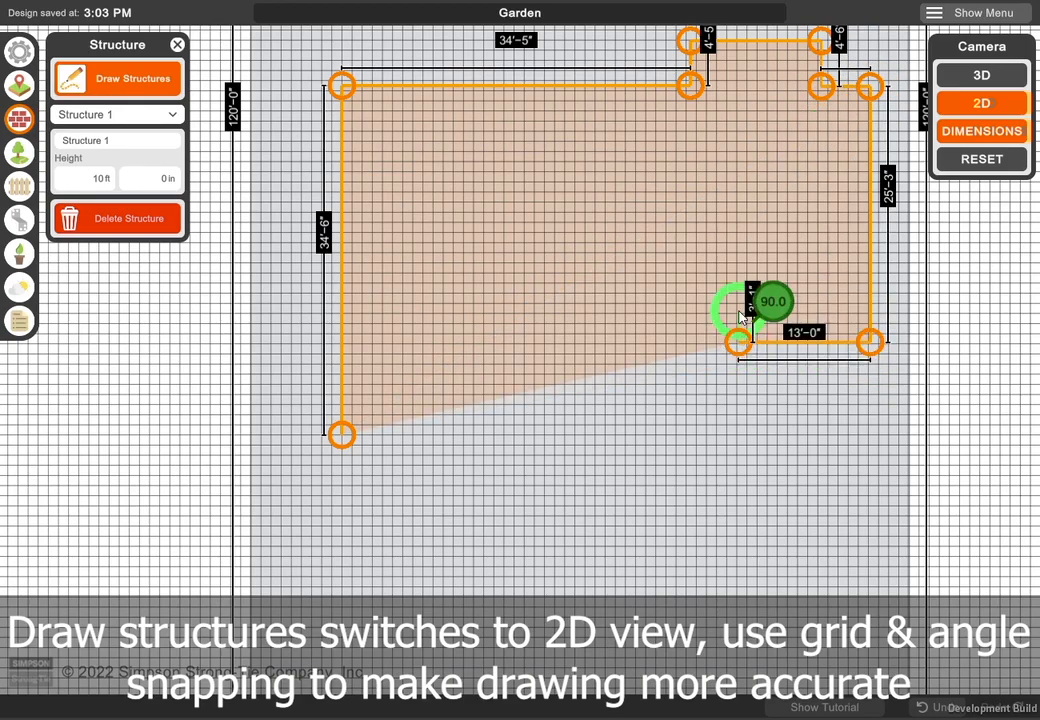
left_click(738, 310)
left_click(633, 310)
left_click(633, 375)
left_click(528, 375)
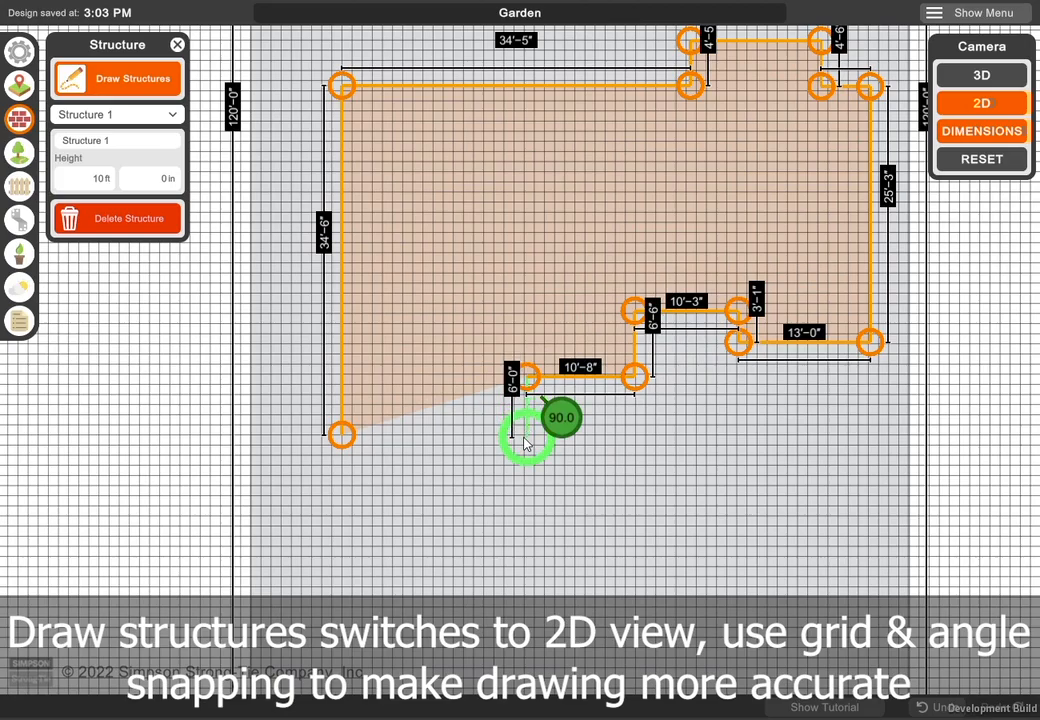
left_click(528, 433)
left_click(341, 434)
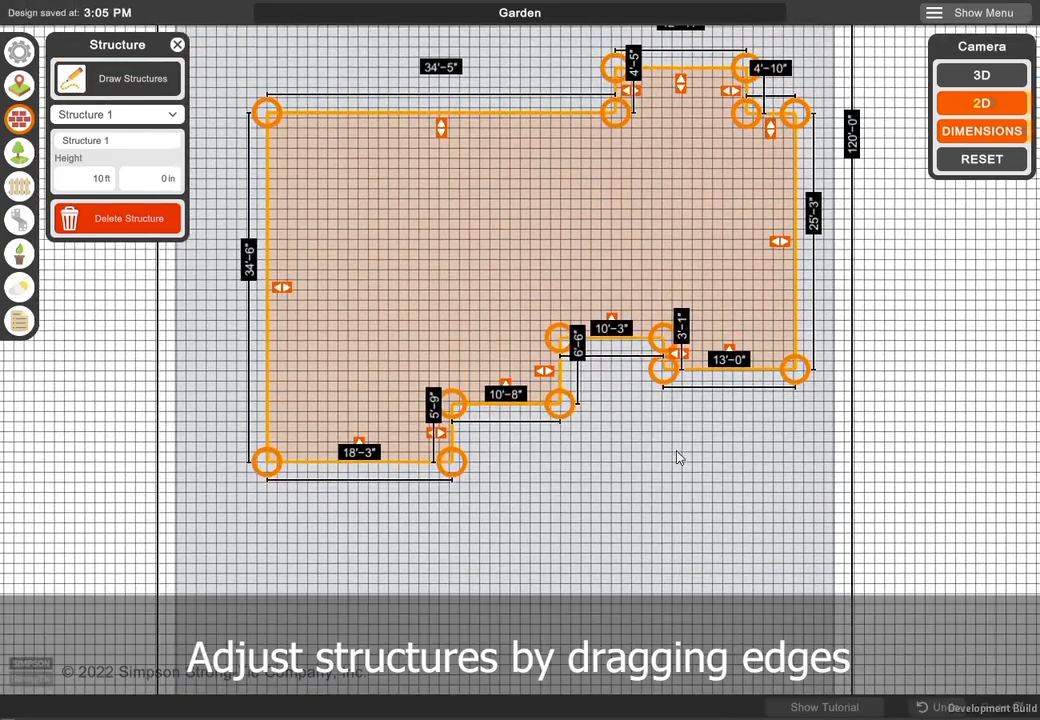
- Adjust the structure's edges, widening the long back wall to about 38'-2" and shortening the long side wall to about 34'-1"
left_click_drag(284, 289, 246, 295)
left_click_drag(422, 127, 425, 153)
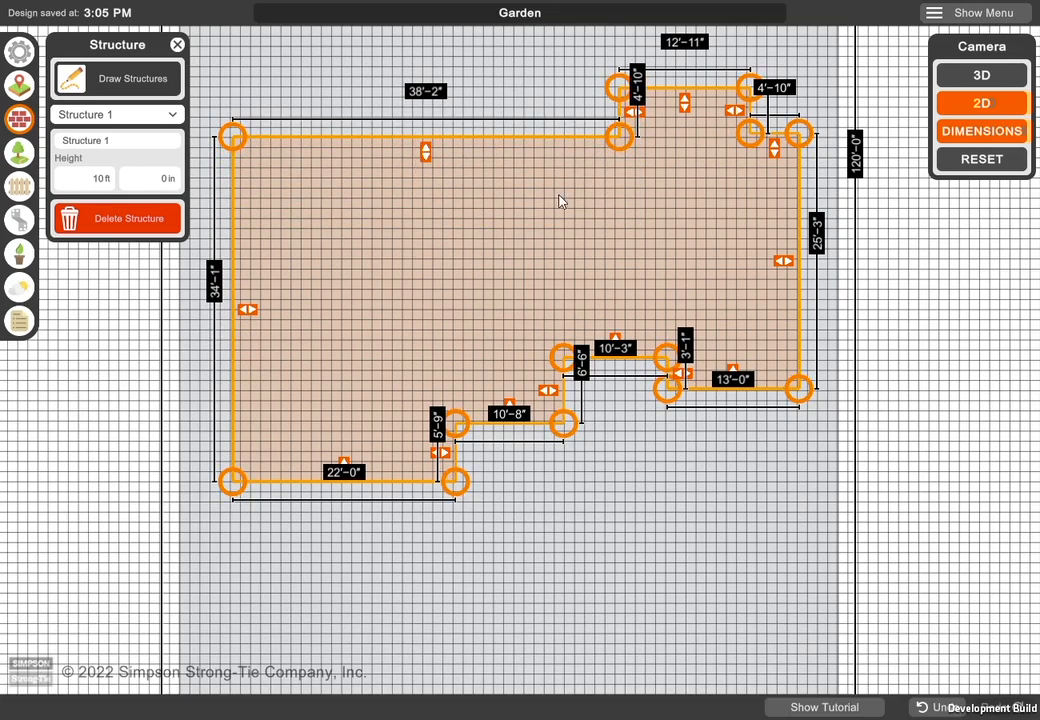
left_click(981, 75)
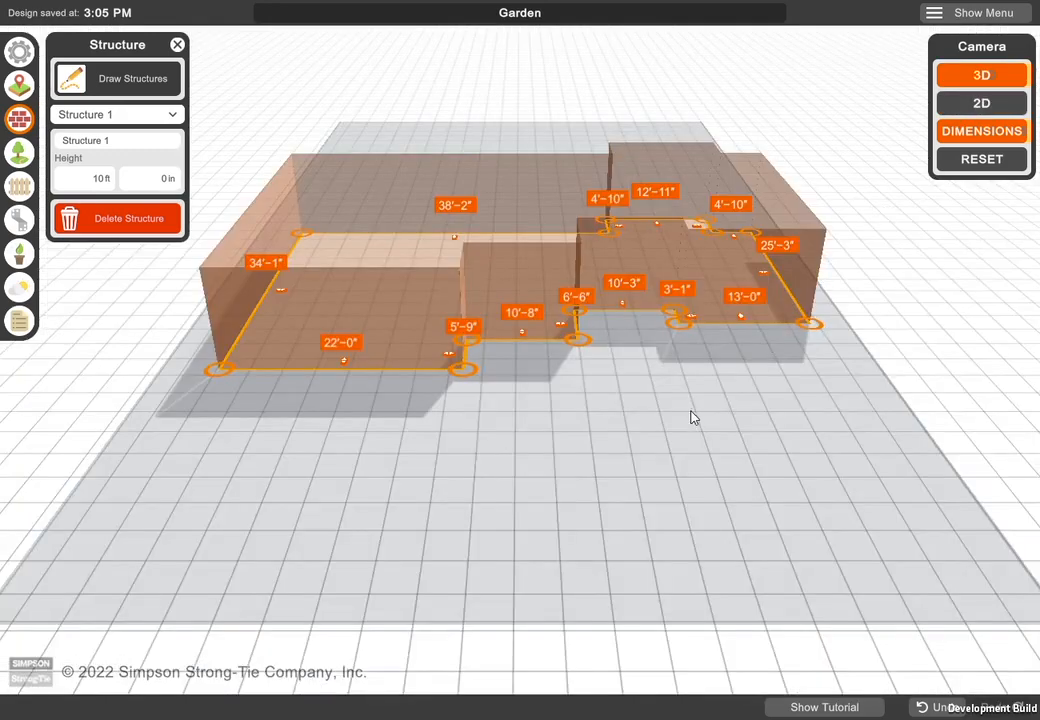
left_click_drag(716, 434, 757, 418)
- Draw a second, rectangular structure about 21 ft by 12 ft in the 3D view, in front of the first one
left_click(136, 86)
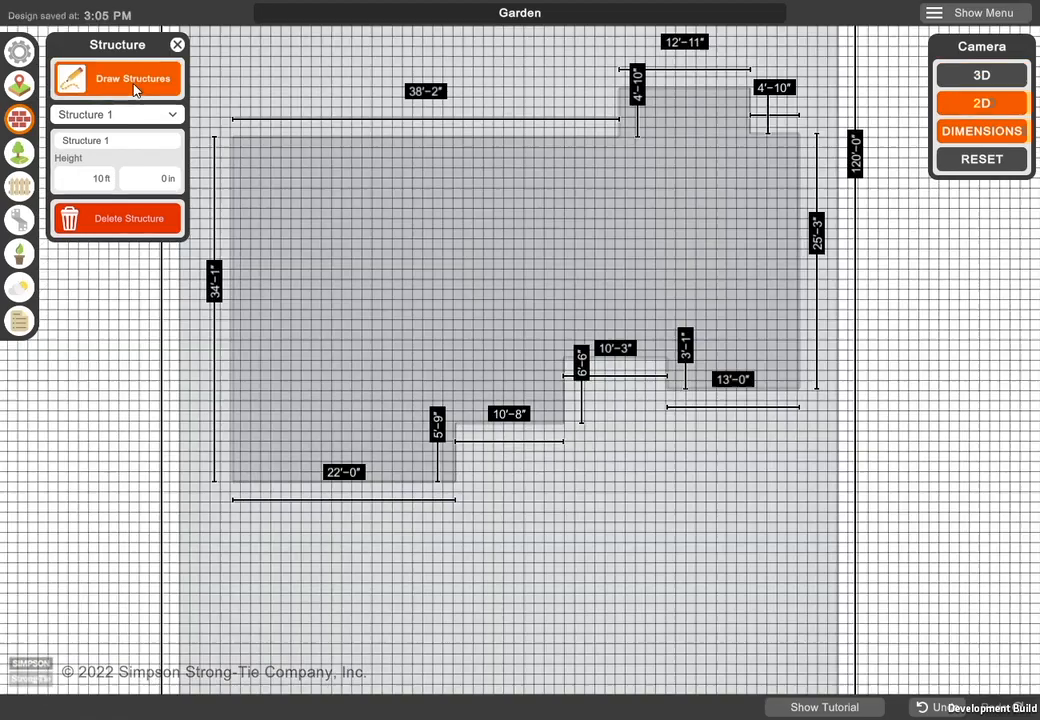
left_click(982, 76)
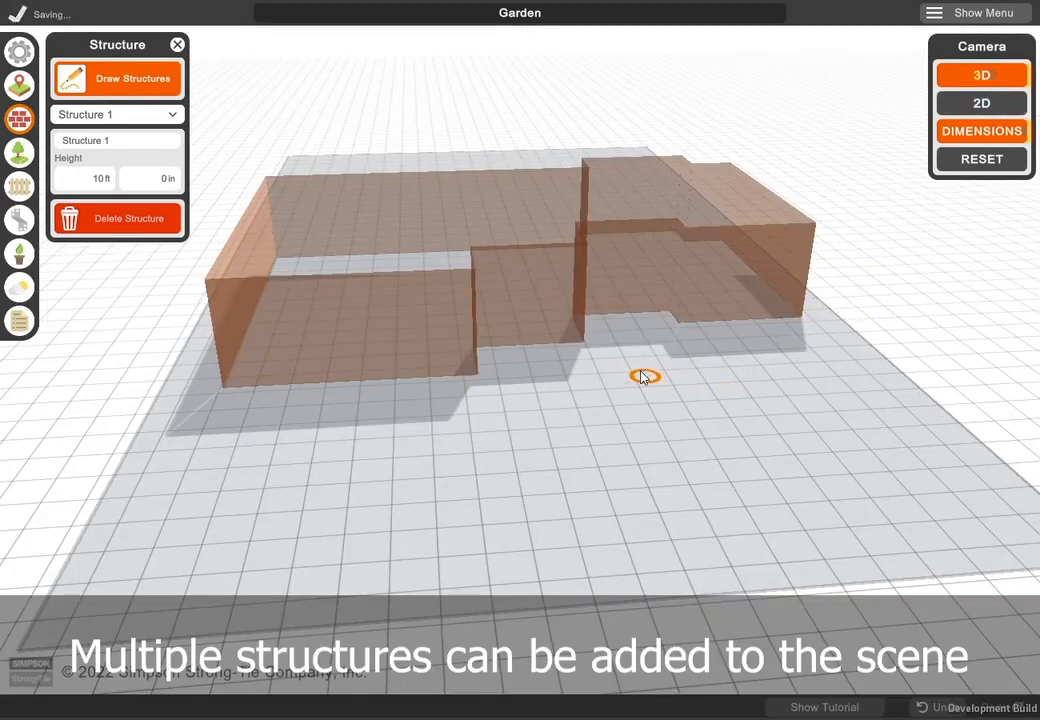
left_click(633, 373)
left_click(853, 360)
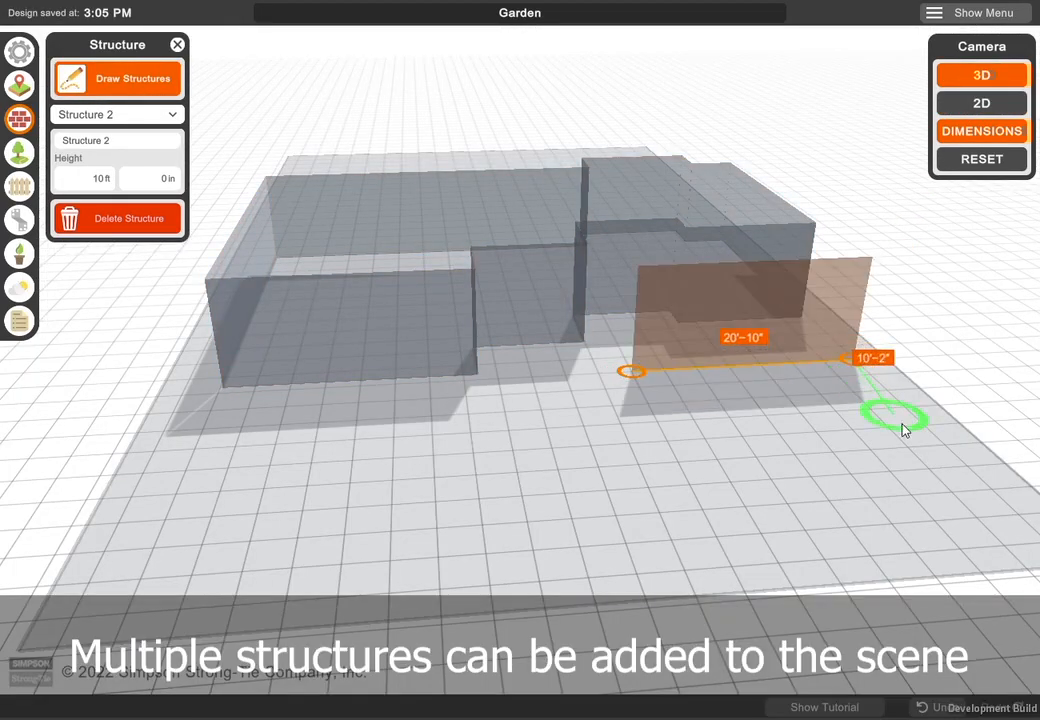
left_click(922, 426)
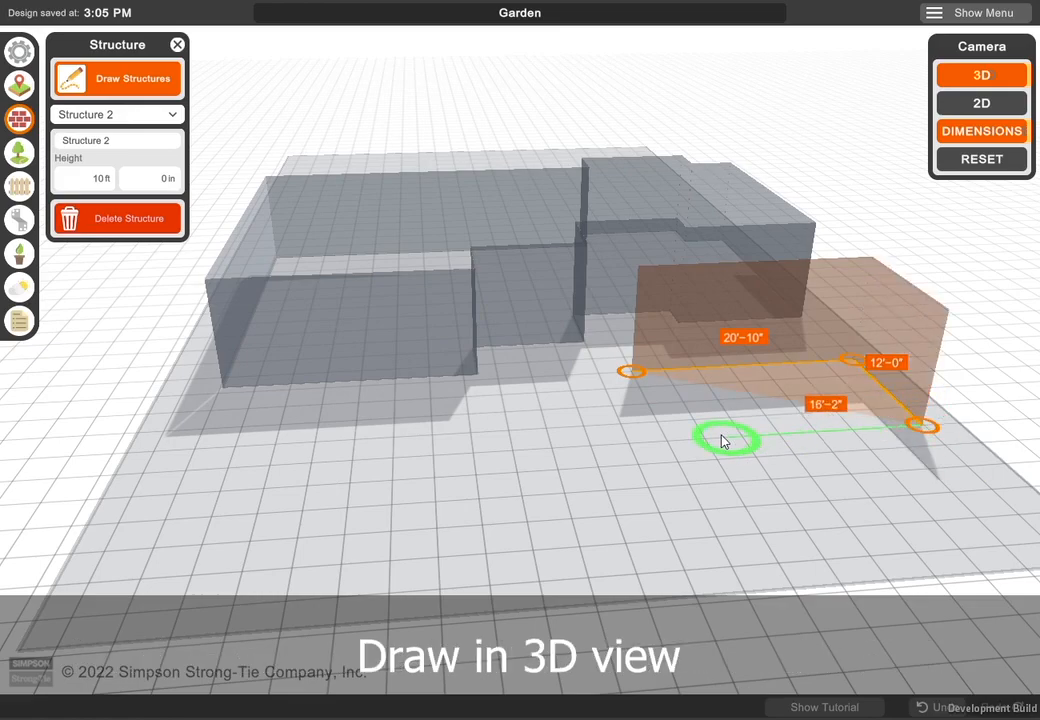
left_click(666, 443)
left_click(633, 374)
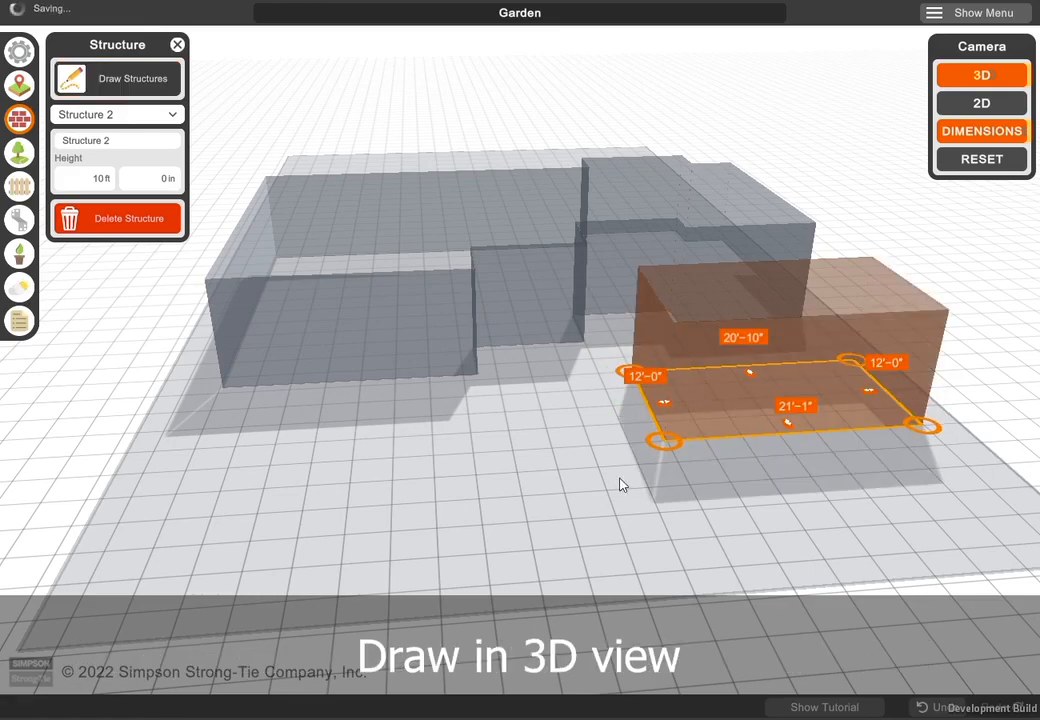
- Switch between the two structures and rename the larger, stepped one as House
left_click(478, 296)
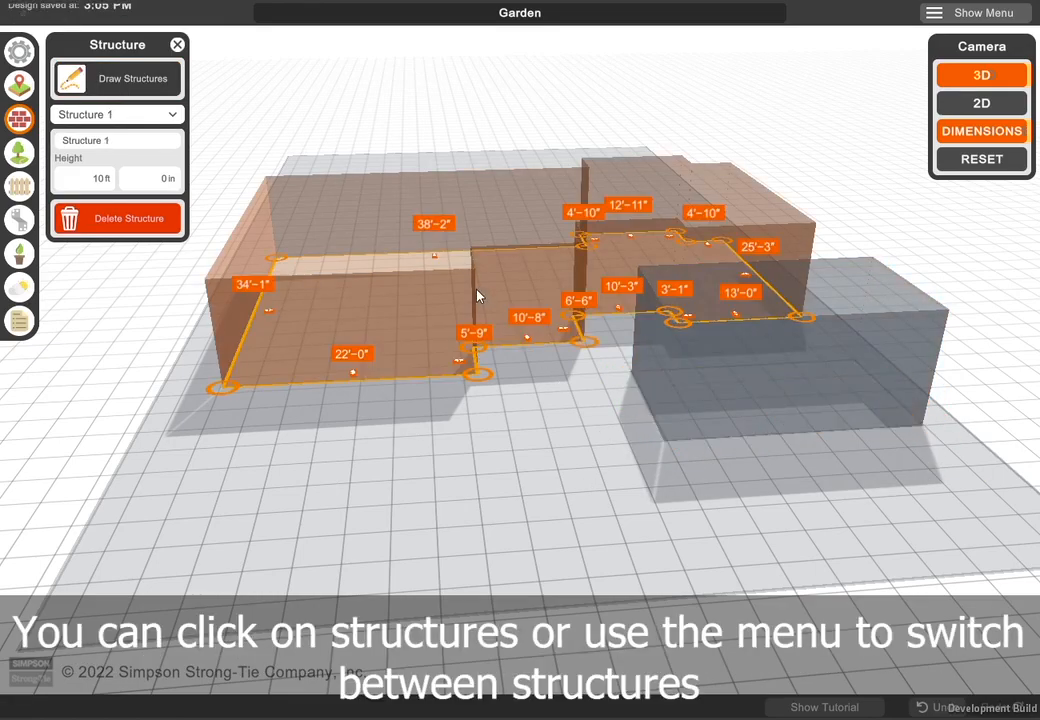
left_click(696, 396)
left_click(140, 115)
left_click(93, 134)
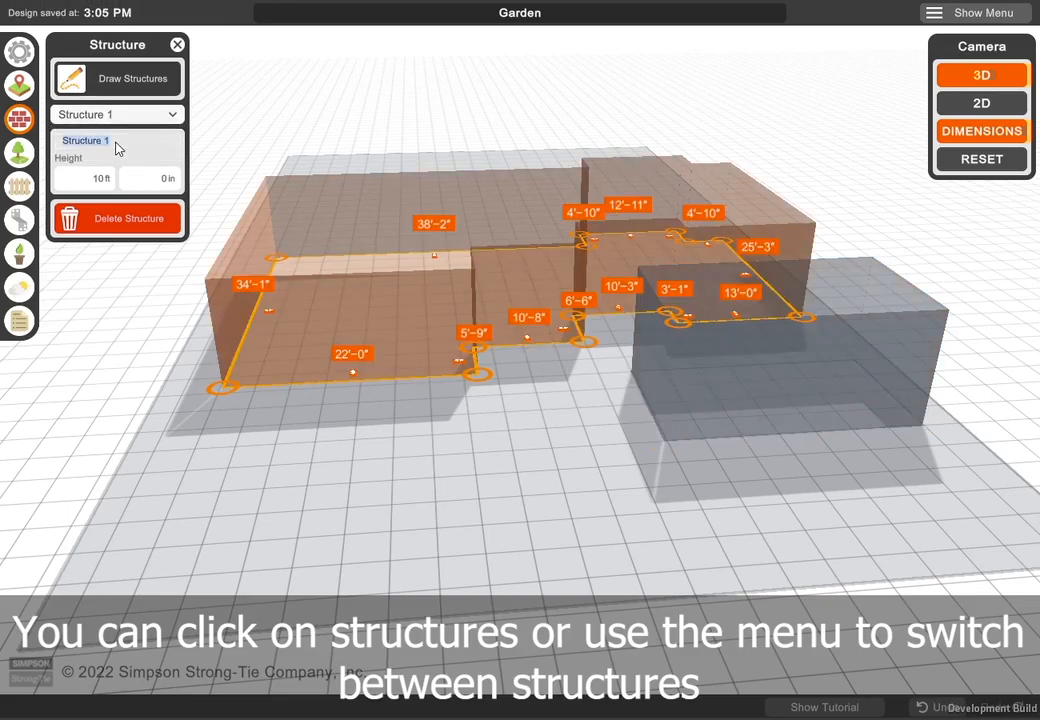
type("House")
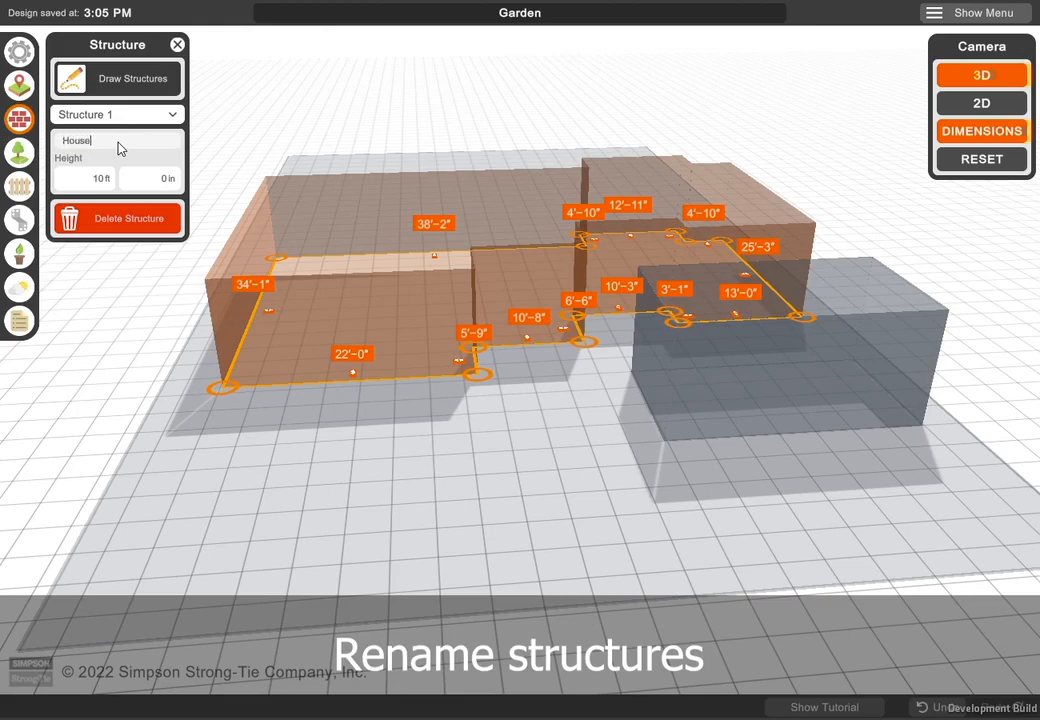
- Rename the smaller rectangular structure as Shed
left_click(154, 120)
left_click(138, 158)
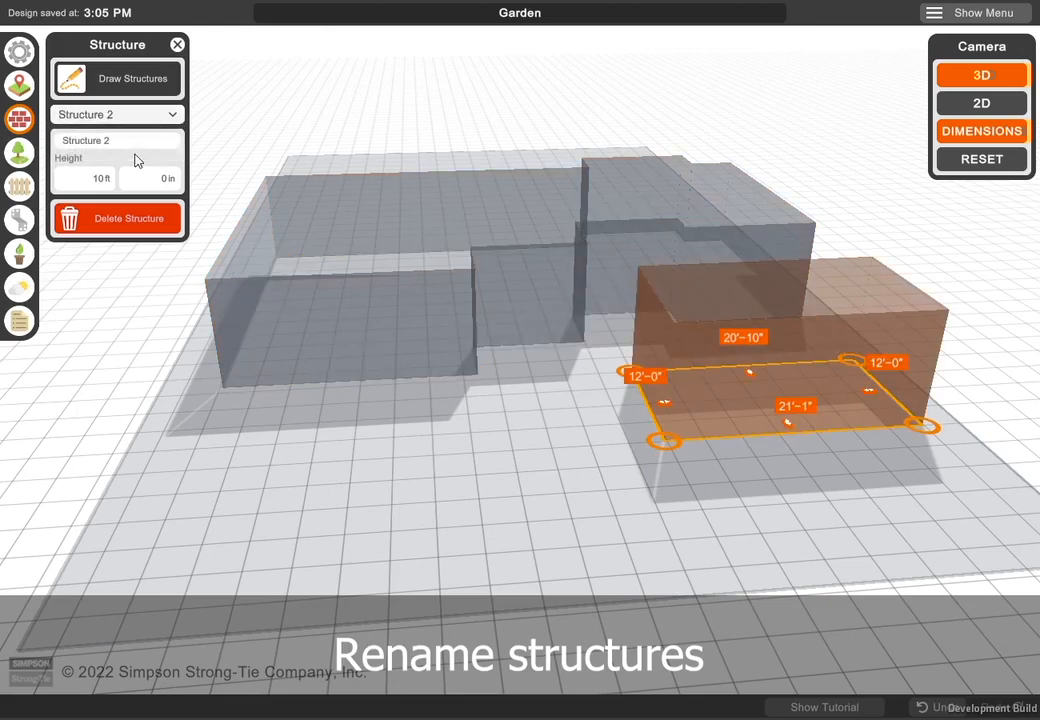
left_click(133, 125)
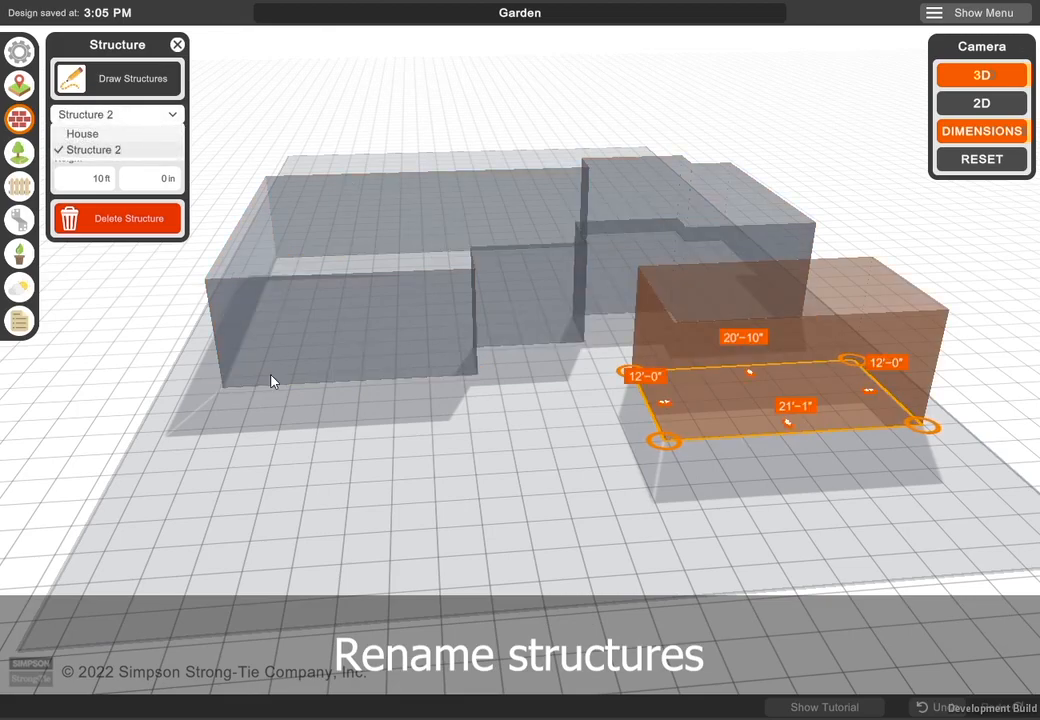
left_click(116, 145)
triple_click(116, 141)
type("She")
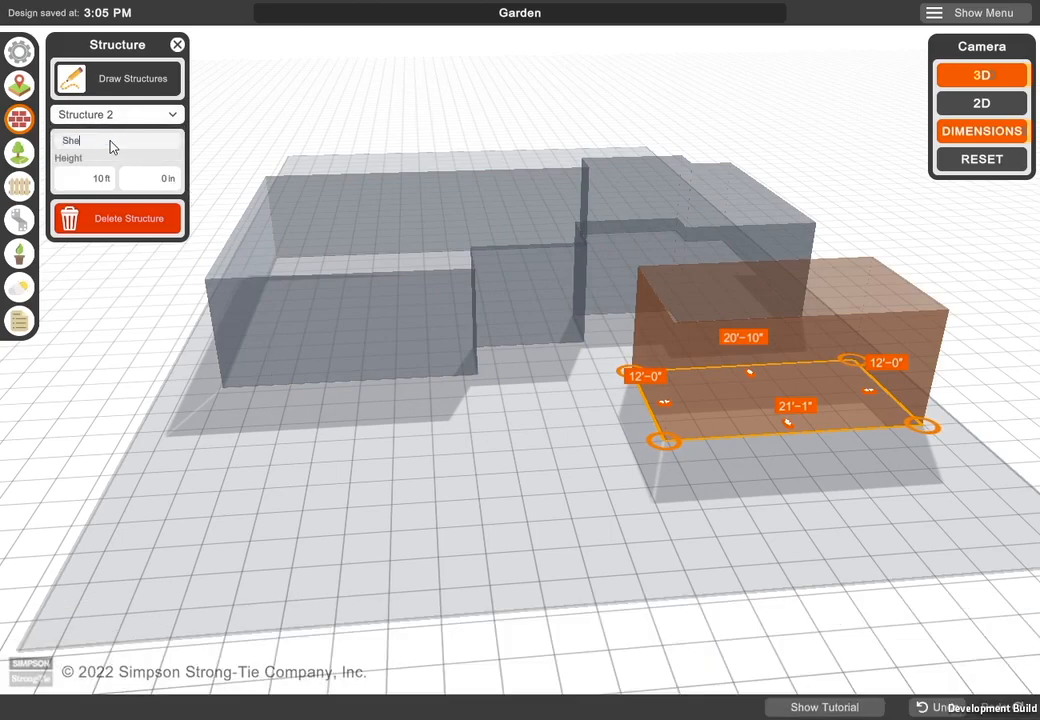
- Set the height of the House structure to 15 ft
left_click(134, 119)
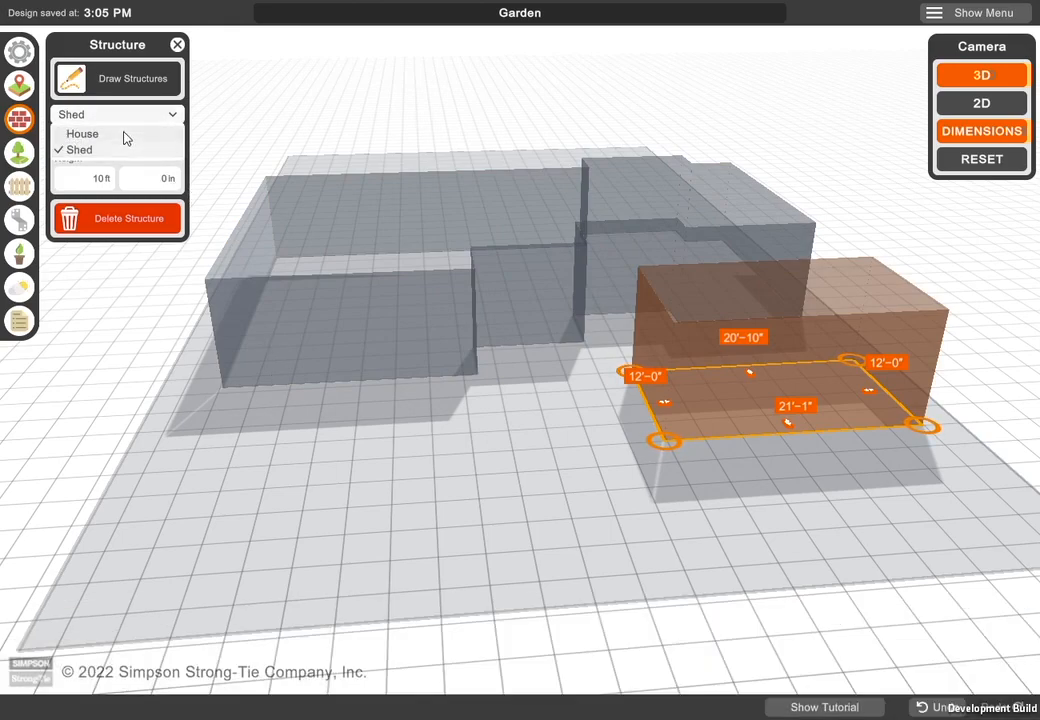
left_click(126, 138)
left_click(106, 181)
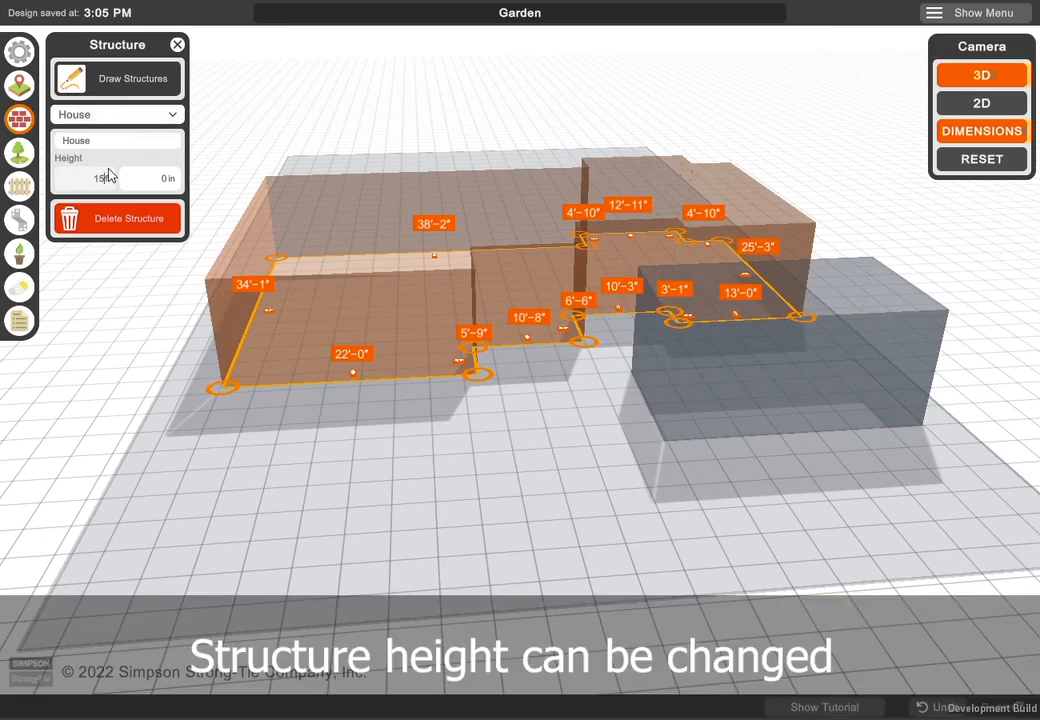
key("Return")
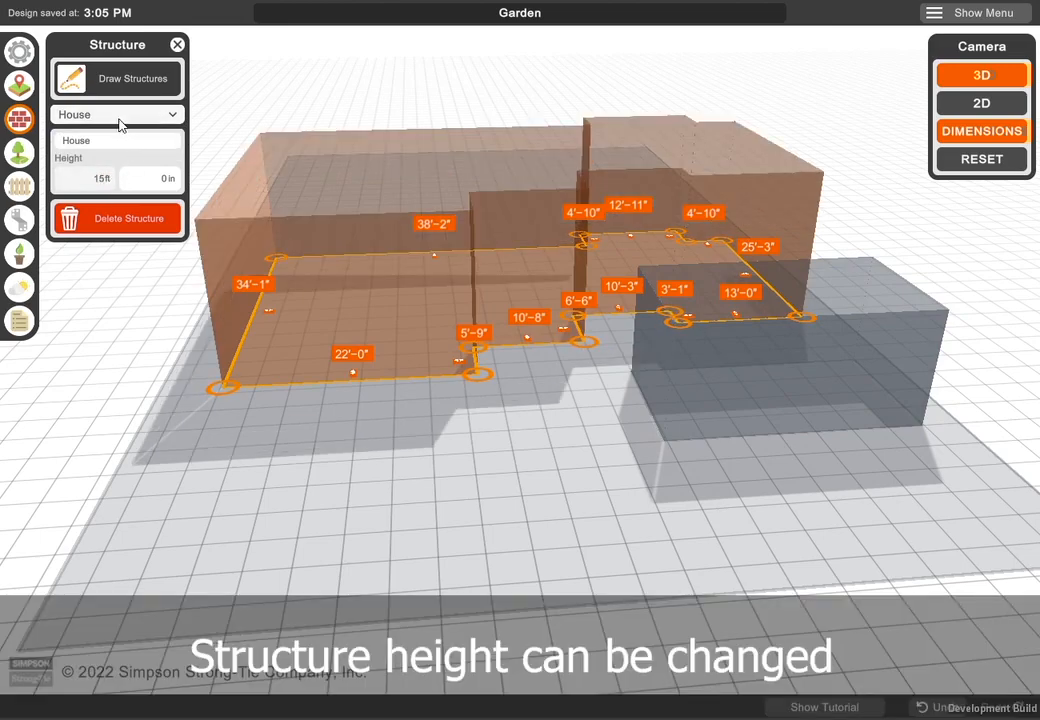
- Delete the Shed structure from the scene and finish editing structures
left_click(109, 119)
left_click(95, 150)
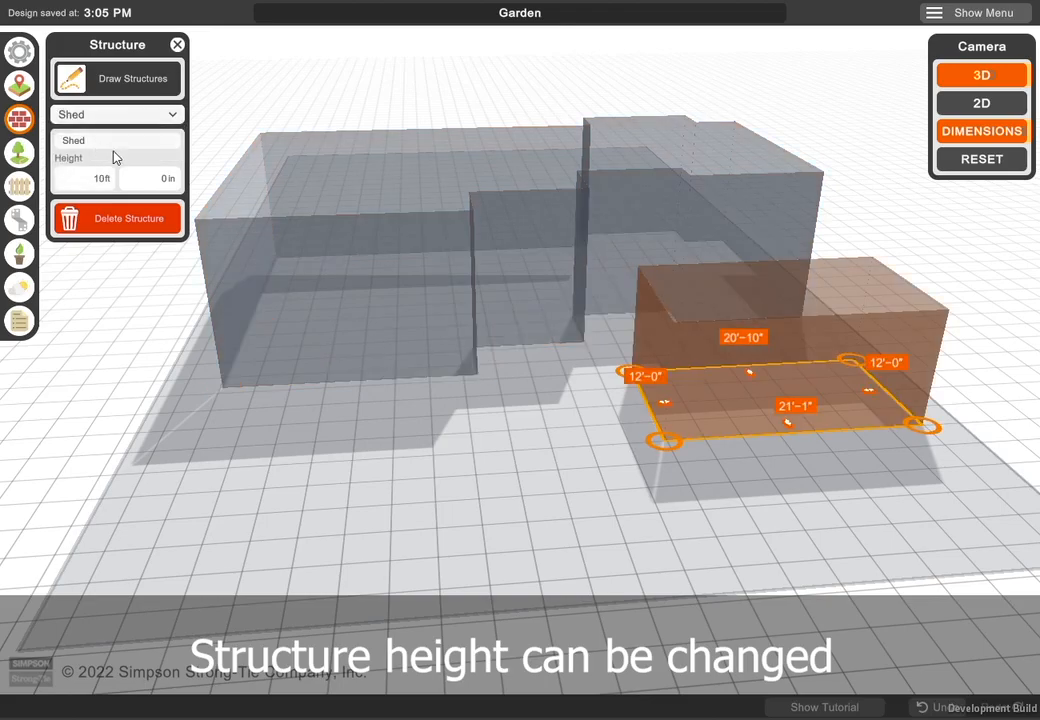
left_click(132, 217)
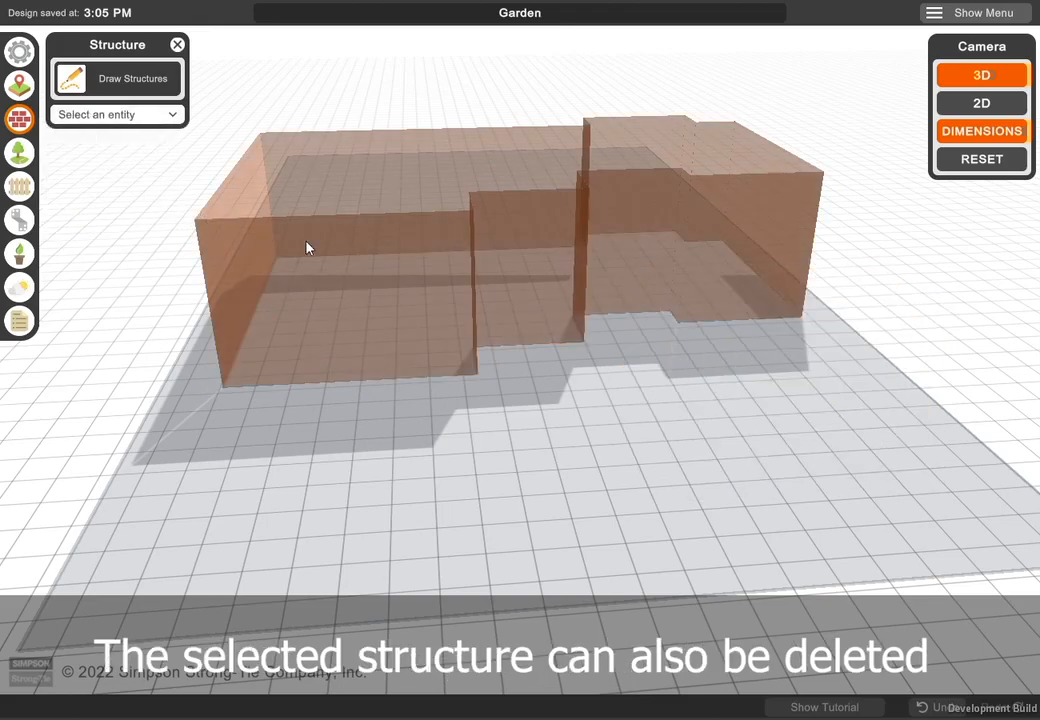
right_click_drag(624, 445, 621, 417)
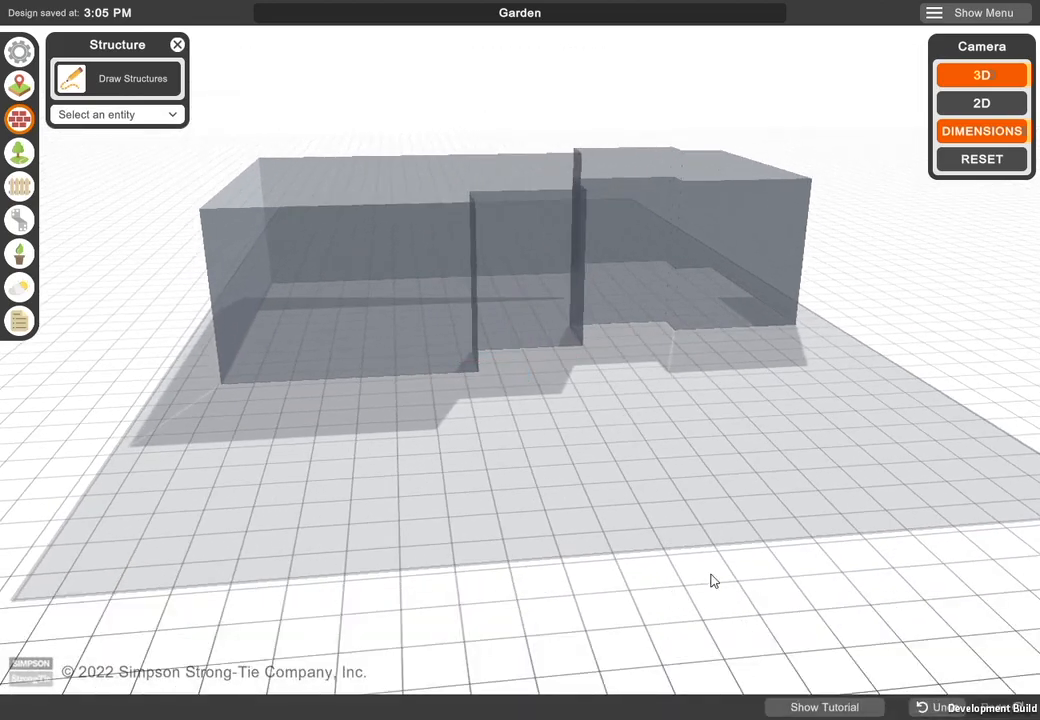
left_click(177, 45)
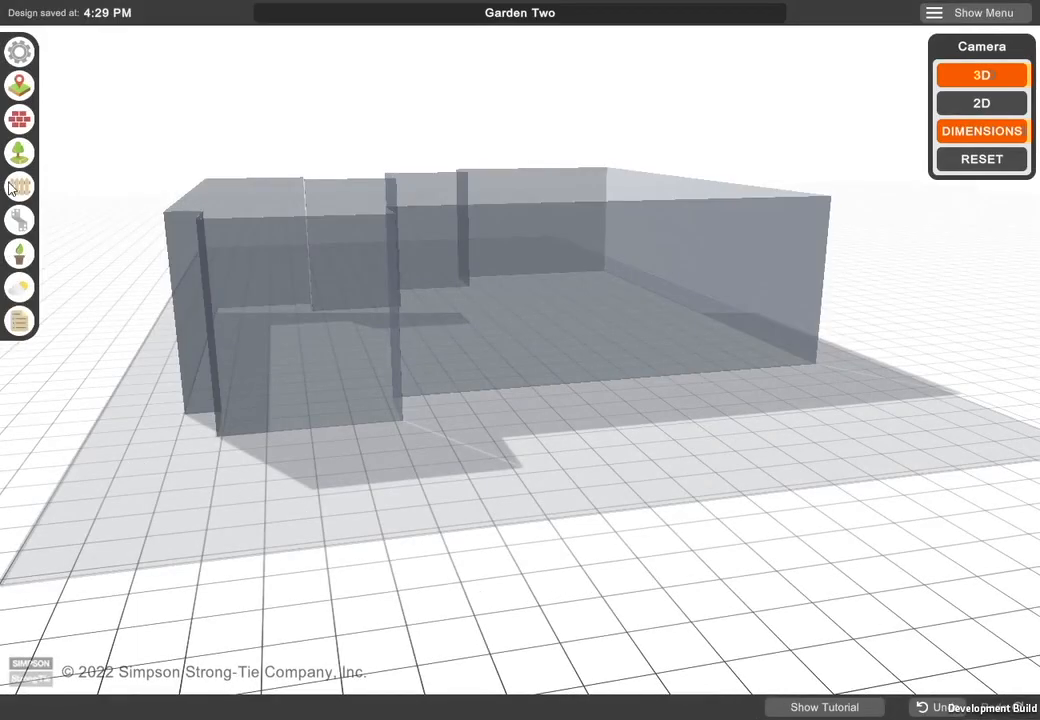
- Draw a rectangular hardscape zone about 12'-10" by 18'-8" between the house's narrow projection and the lot boundary
left_click(19, 151)
left_click(133, 78)
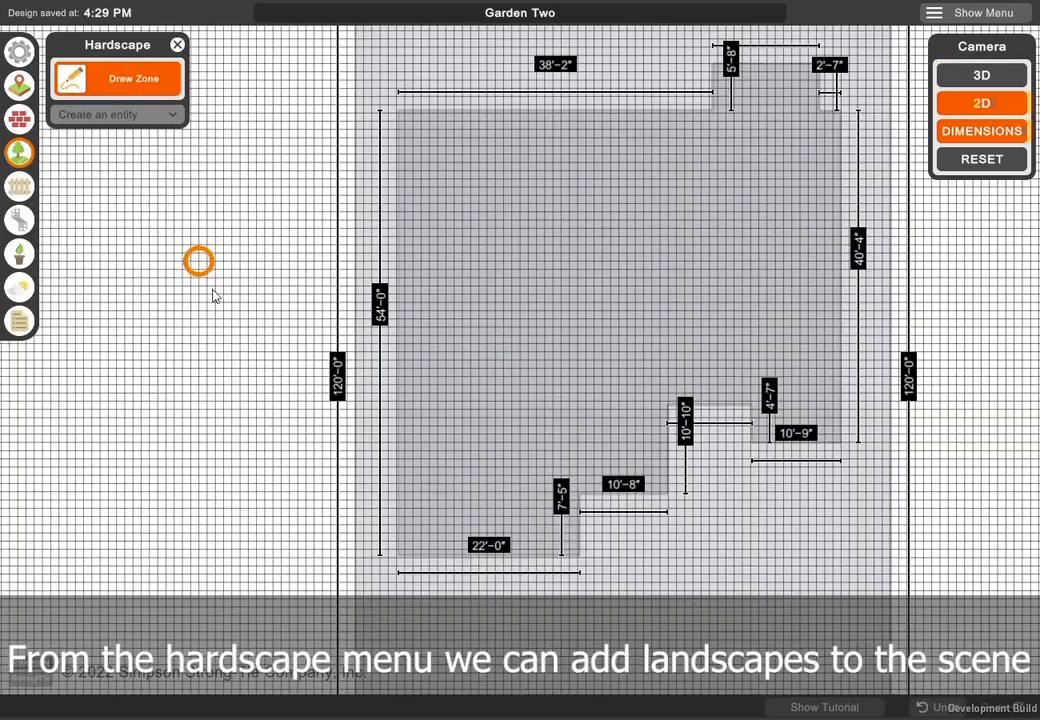
key("w")
scroll(765, 385, "up", 4)
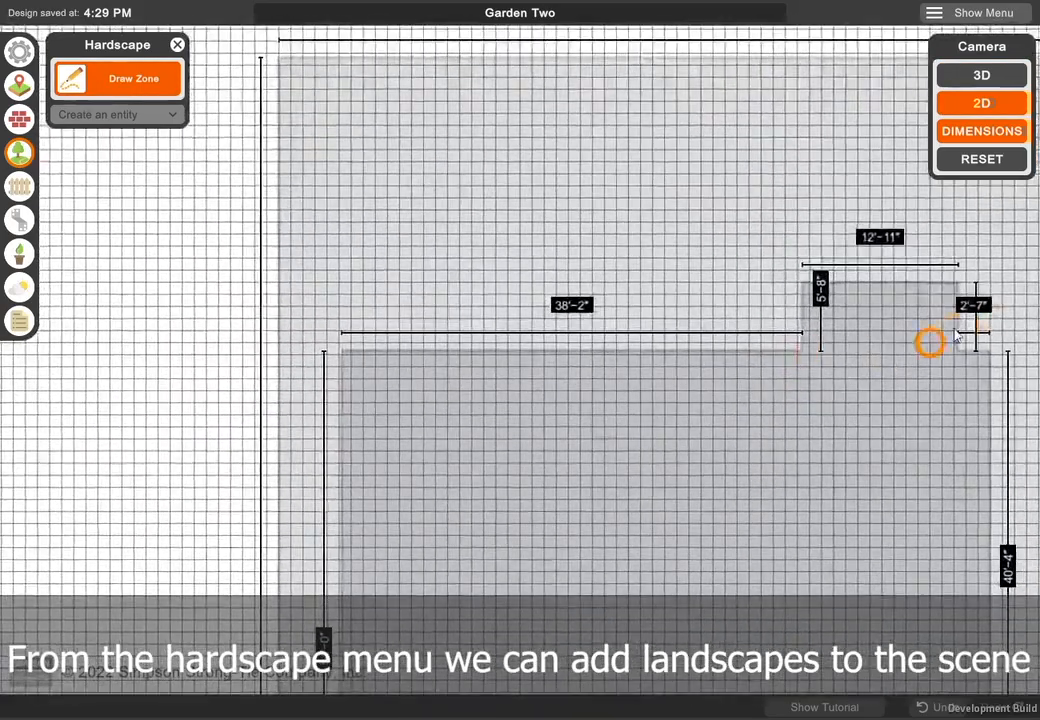
key("d")
key("w")
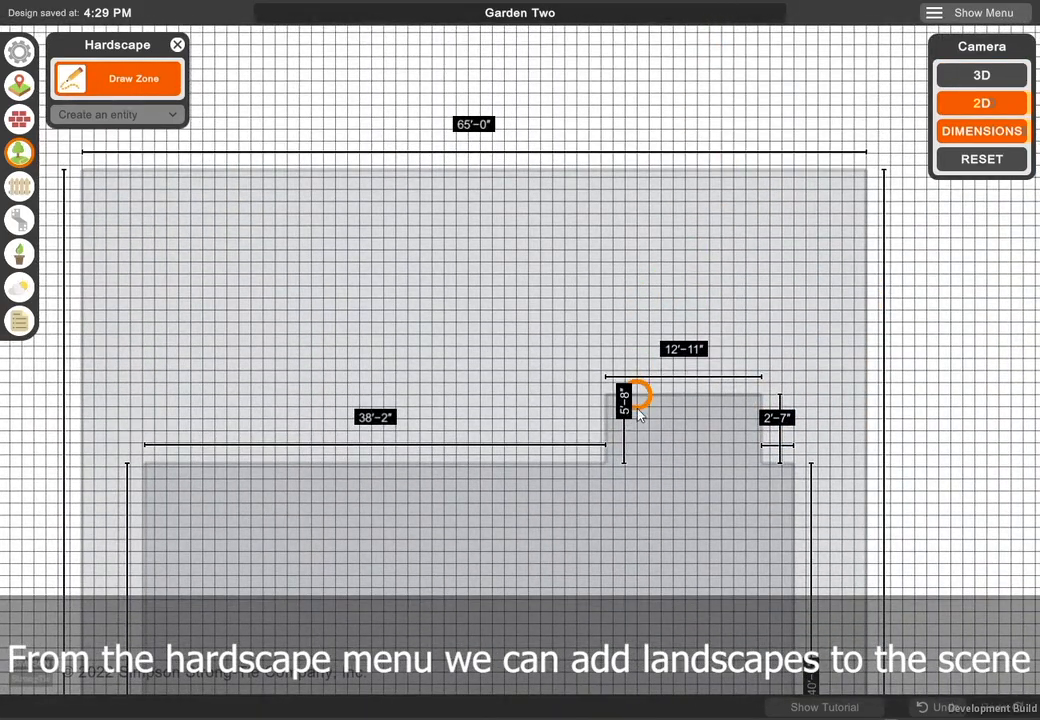
left_click(606, 396)
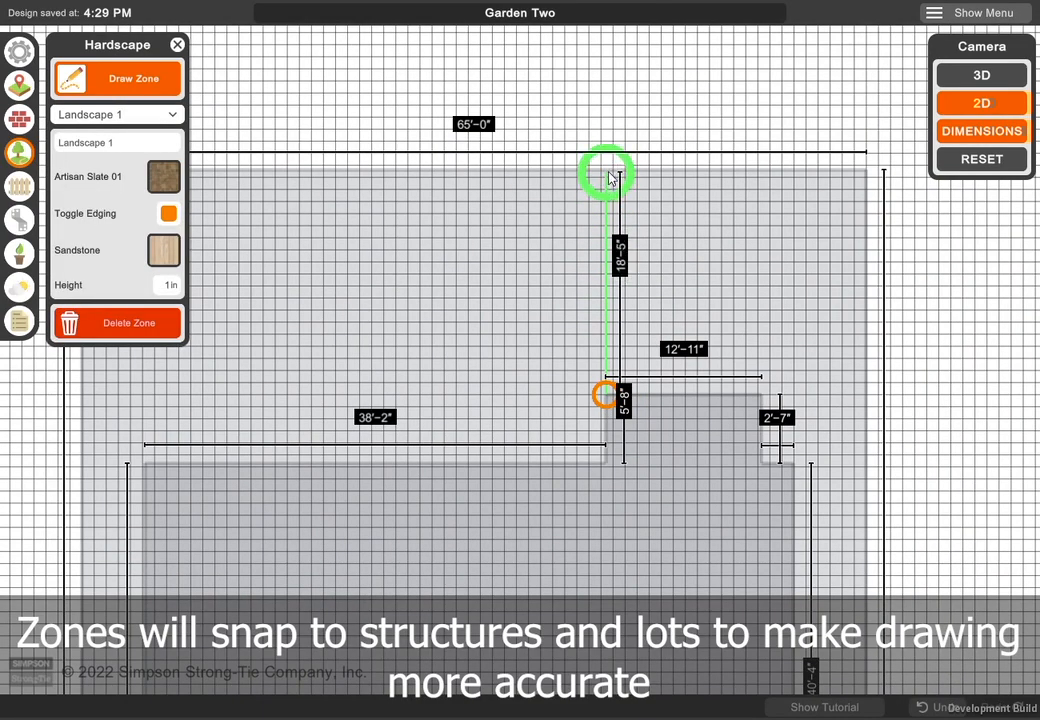
left_click(605, 170)
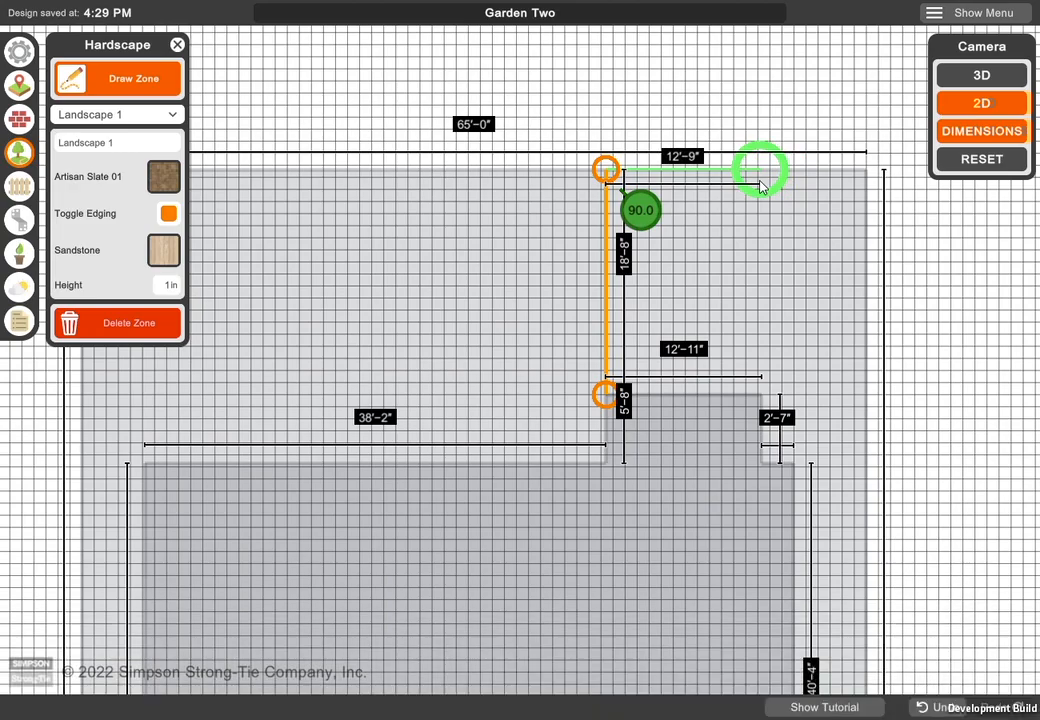
left_click(761, 169)
left_click(761, 394)
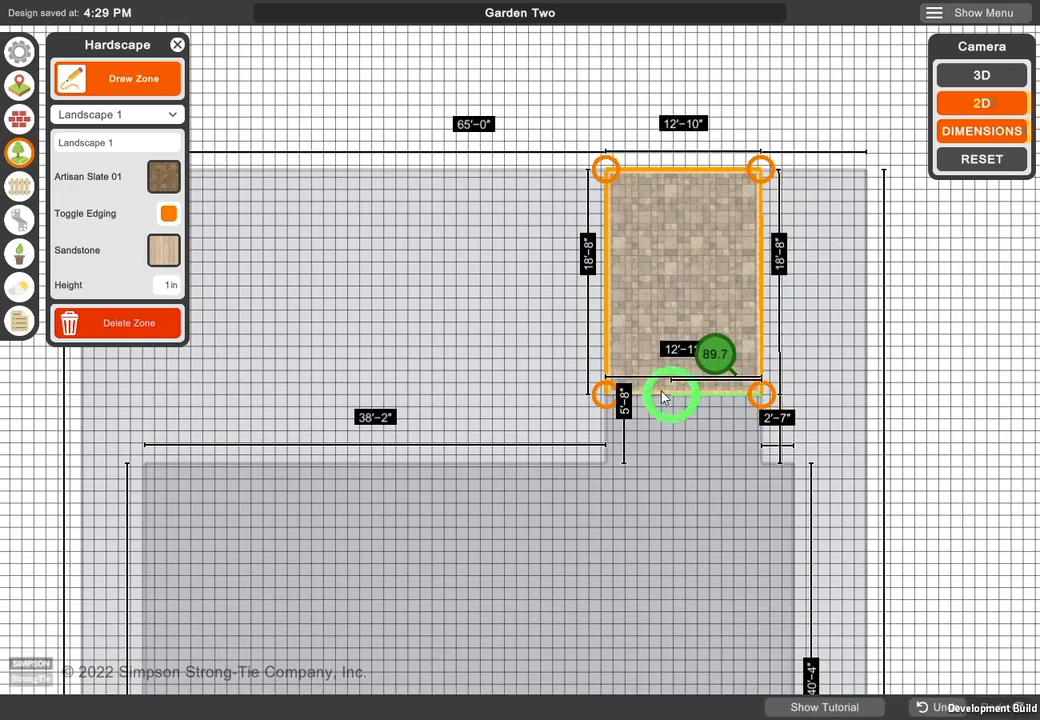
left_click(620, 396)
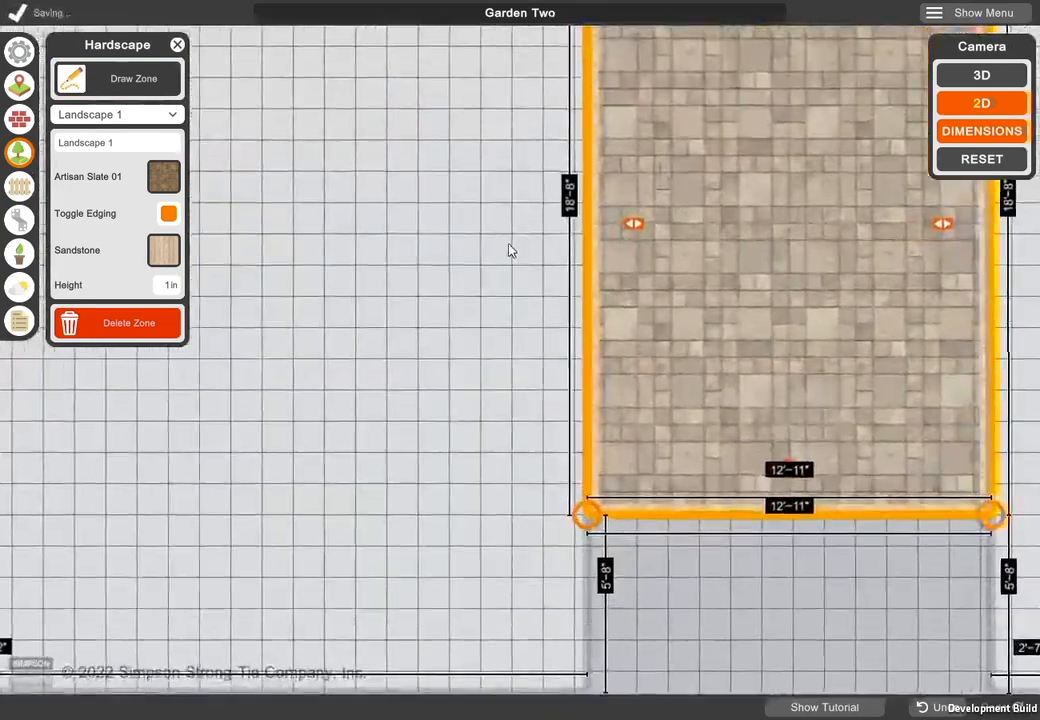
- Adjust the side and lot-boundary edges of the new zone, making it about 18'-9" long
left_click_drag(508, 245, 424, 413)
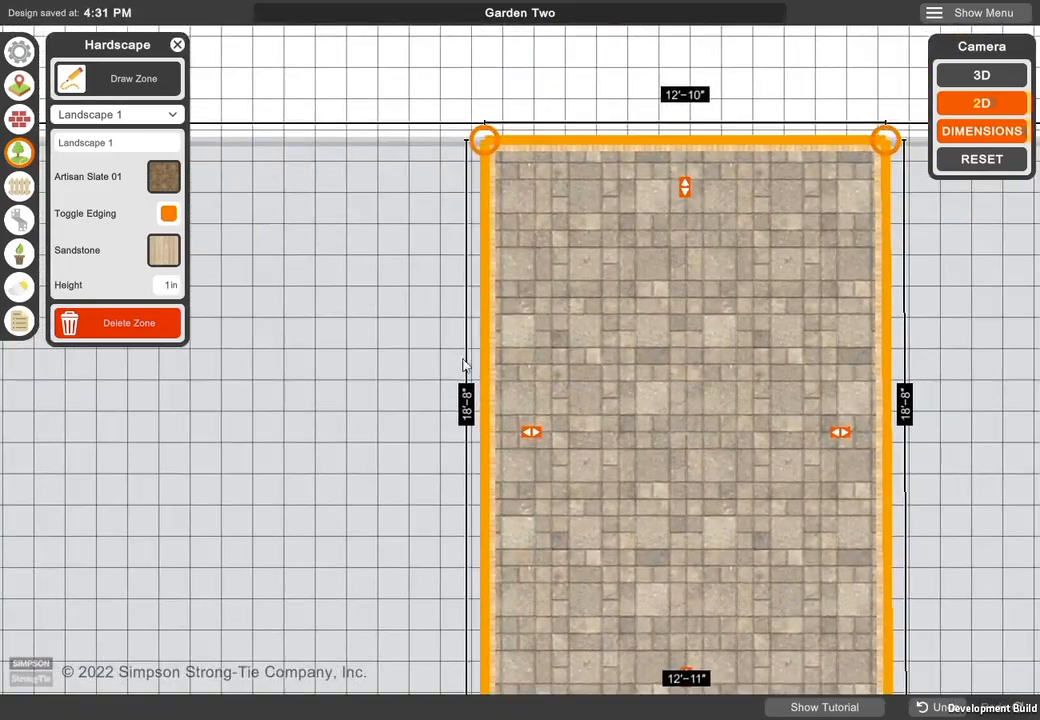
scroll(468, 211, "up", 3)
scroll(429, 290, "up", 2)
scroll(432, 314, "down", 4)
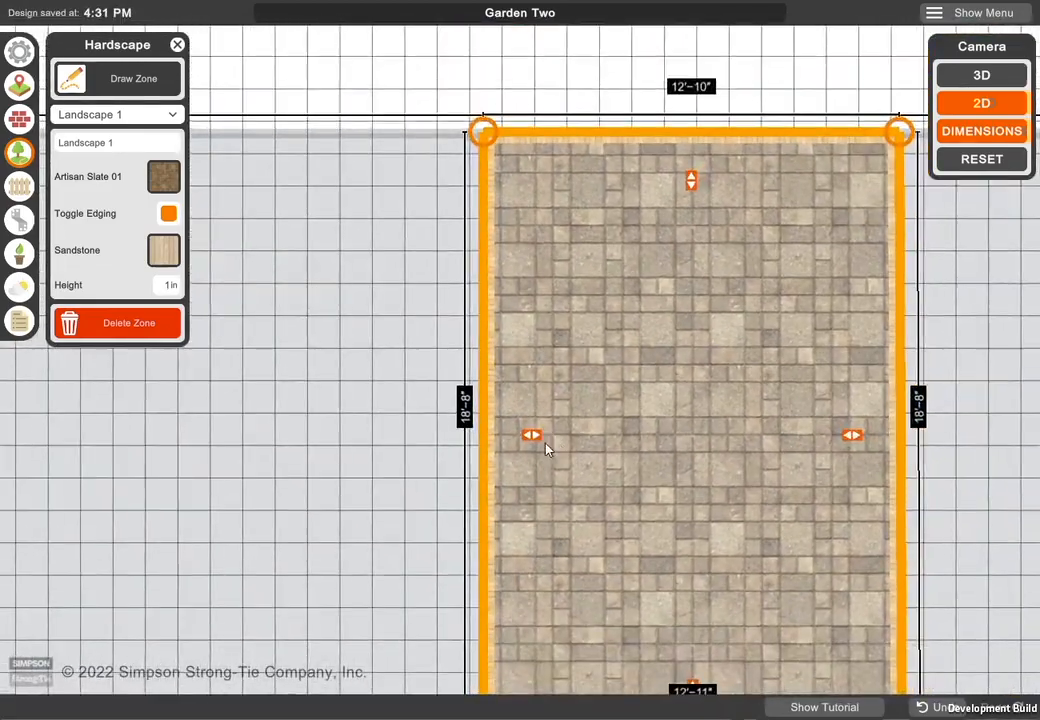
mouse_move(529, 438)
left_mouse_down()
mouse_move(345, 434)
mouse_move(532, 424)
left_mouse_up()
scroll(500, 430, "down", 2)
mouse_move(650, 222)
left_mouse_down()
mouse_move(656, 98)
mouse_move(668, 139)
mouse_move(666, 247)
mouse_move(666, 229)
left_mouse_up()
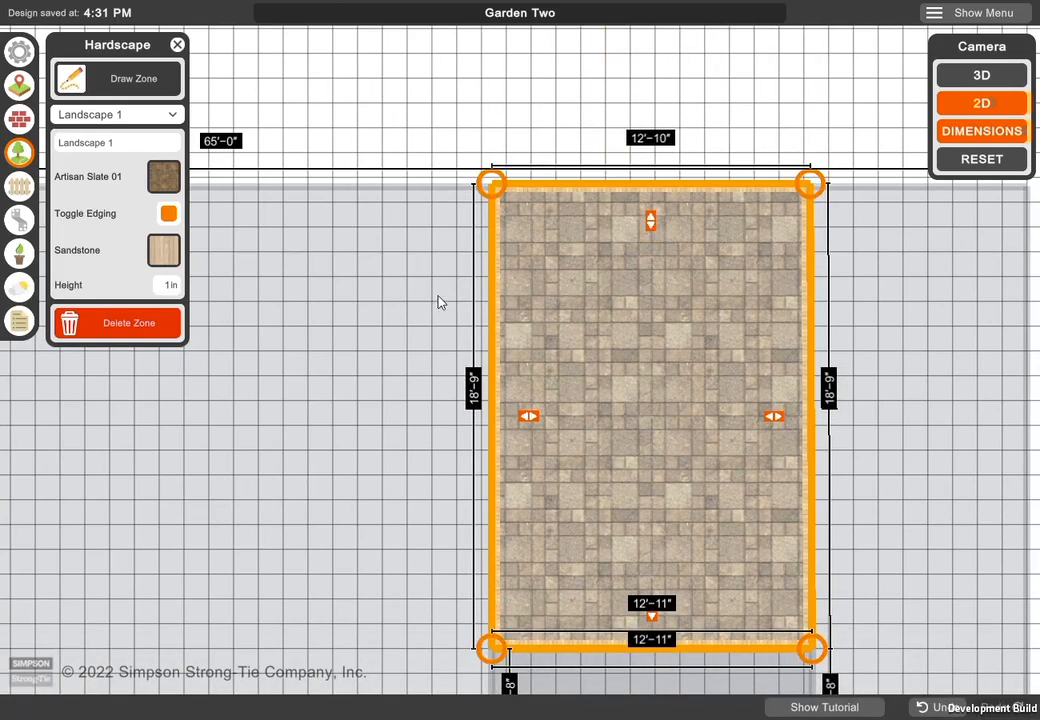
- Set the surface material of the Landscape 1 zone to Granite Neutral
left_click(167, 180)
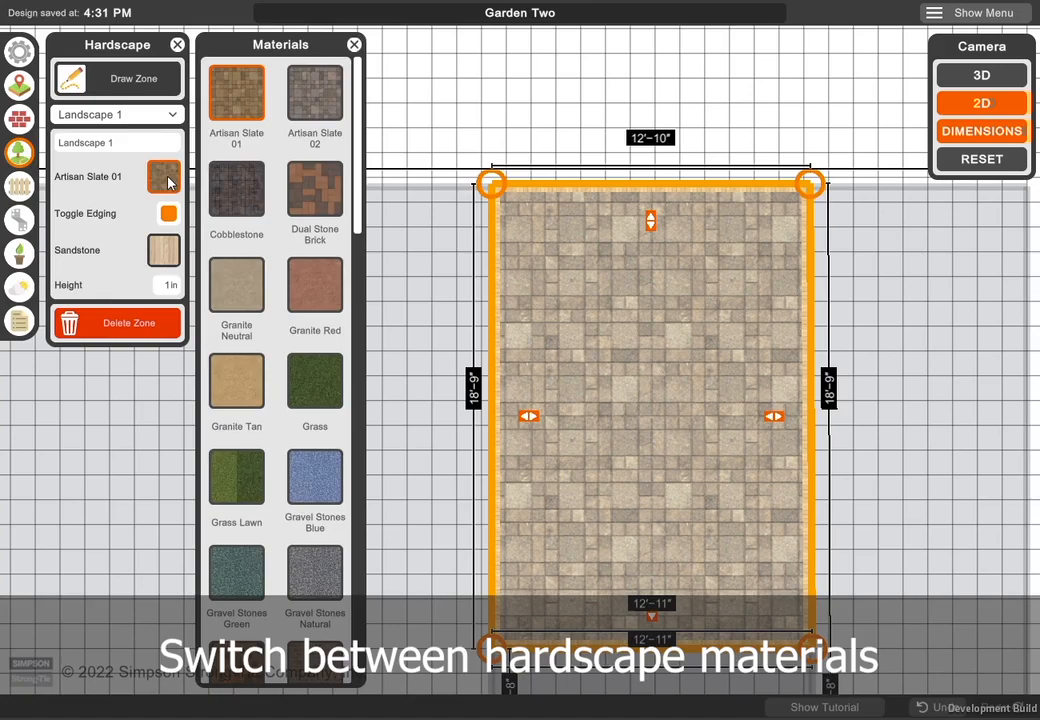
left_click(256, 284)
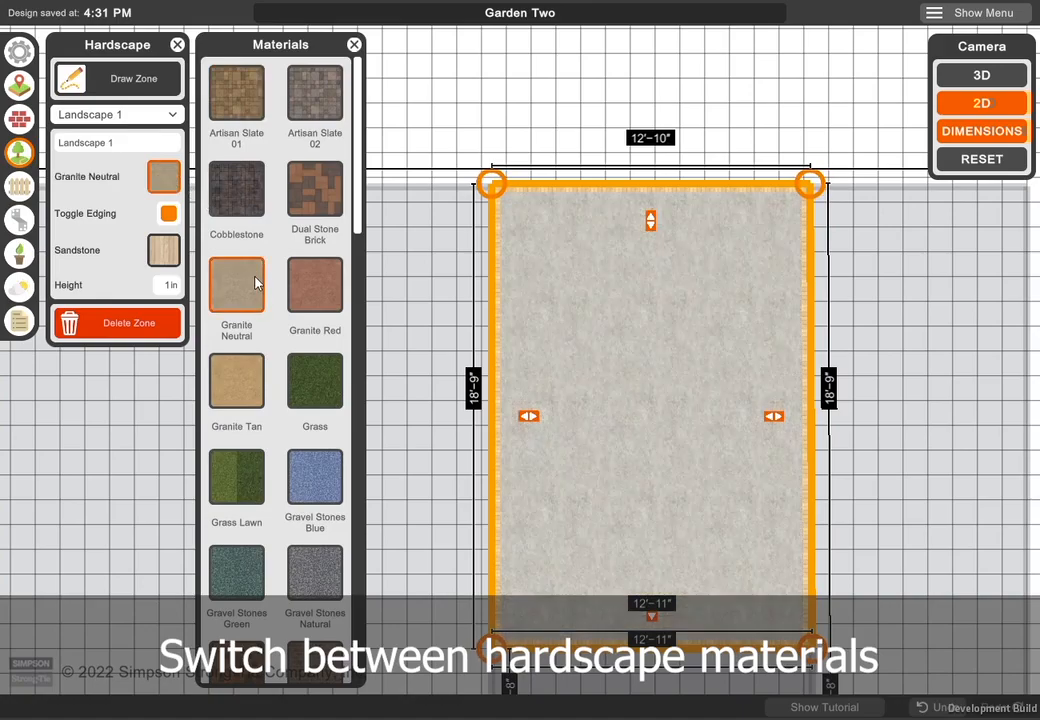
scroll(460, 286, "up", 6)
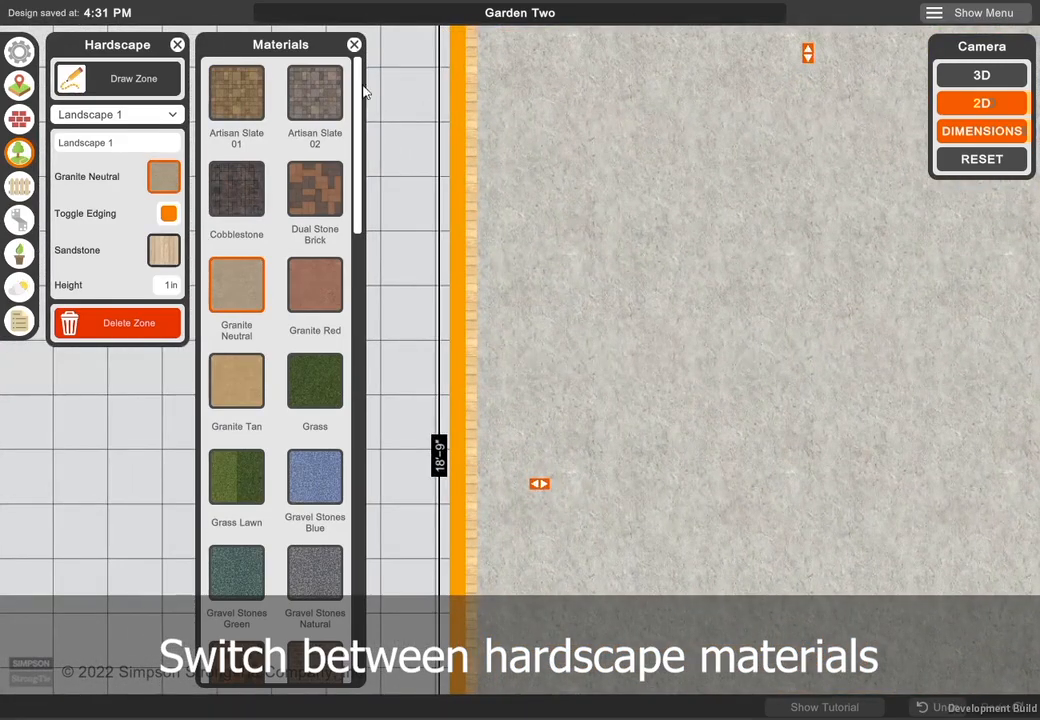
left_click(355, 46)
- Toggle the edging of the Landscape 1 zone off and back on
left_click_drag(390, 320, 382, 435)
scroll(398, 413, "up", 2)
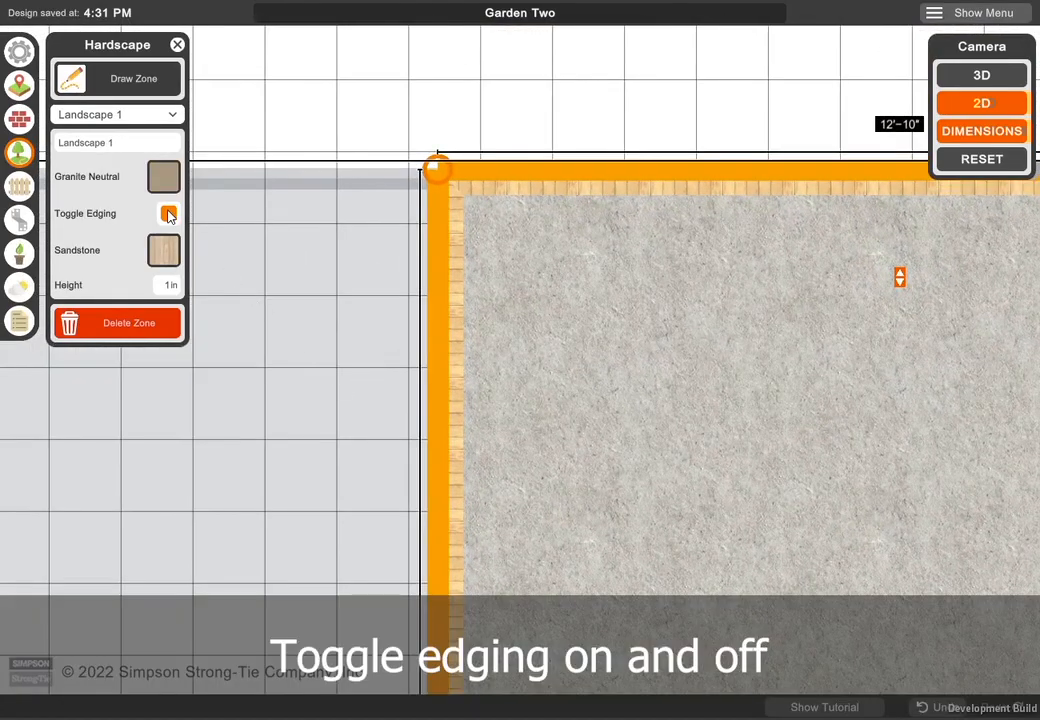
left_click(169, 215)
left_click(169, 214)
- Set the edging material of the Landscape 1 zone to Blue Brick and switch its edging off
left_click(164, 250)
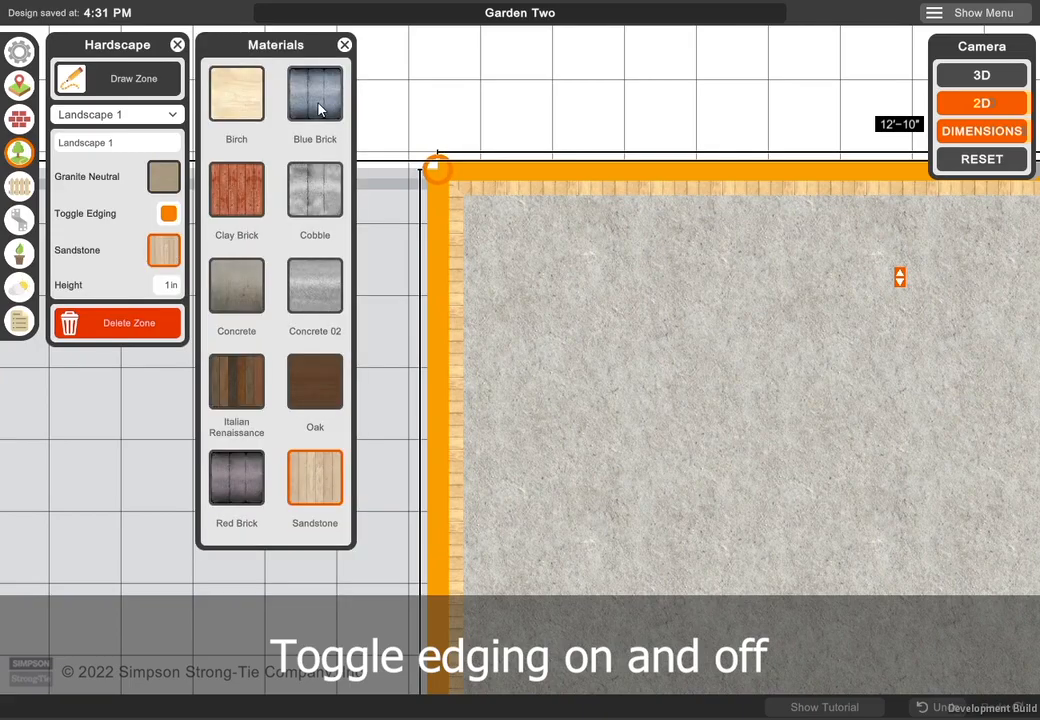
left_click(316, 95)
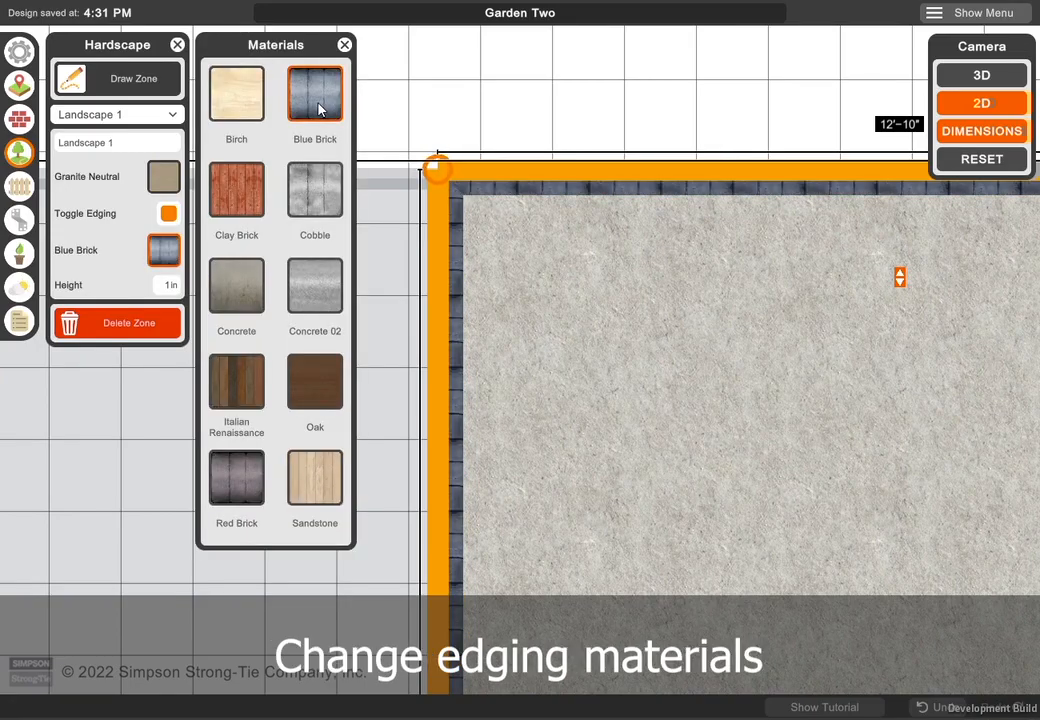
left_click(344, 46)
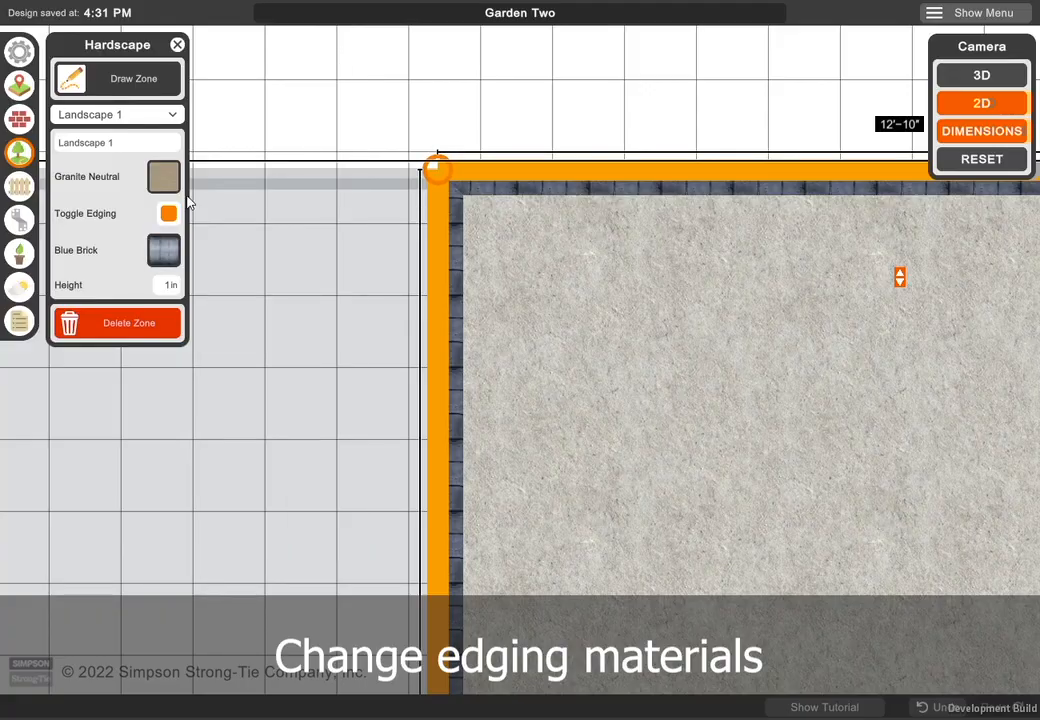
left_click(167, 216)
- Draw a second hardscape zone wrapping around the house, following its walls and the lot boundary from the first zone's side
scroll(360, 390, "down", 5)
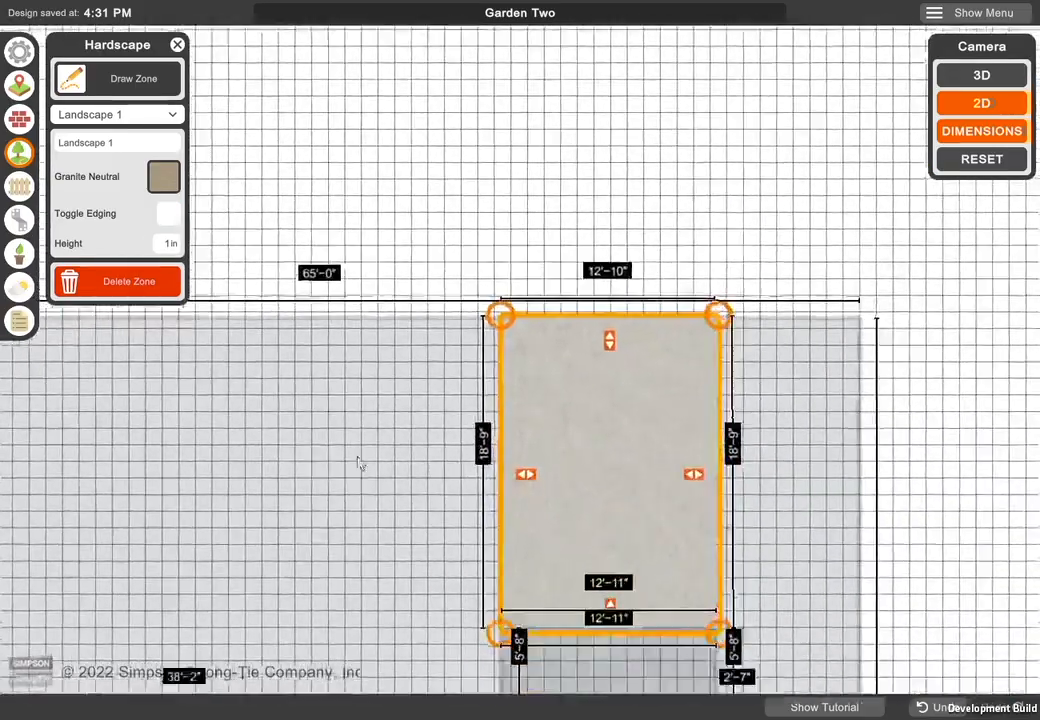
scroll(360, 463, "down", 3)
middle_click_drag(382, 490, 411, 355)
scroll(411, 355, "down", 1)
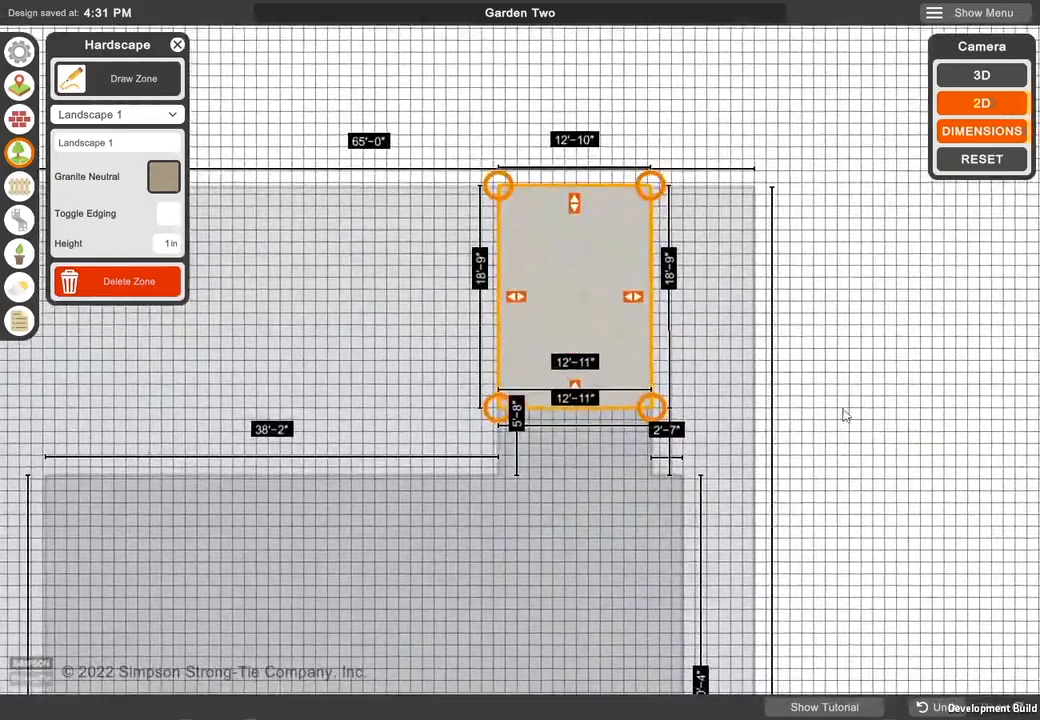
middle_click_drag(236, 275, 240, 208)
left_click(130, 86)
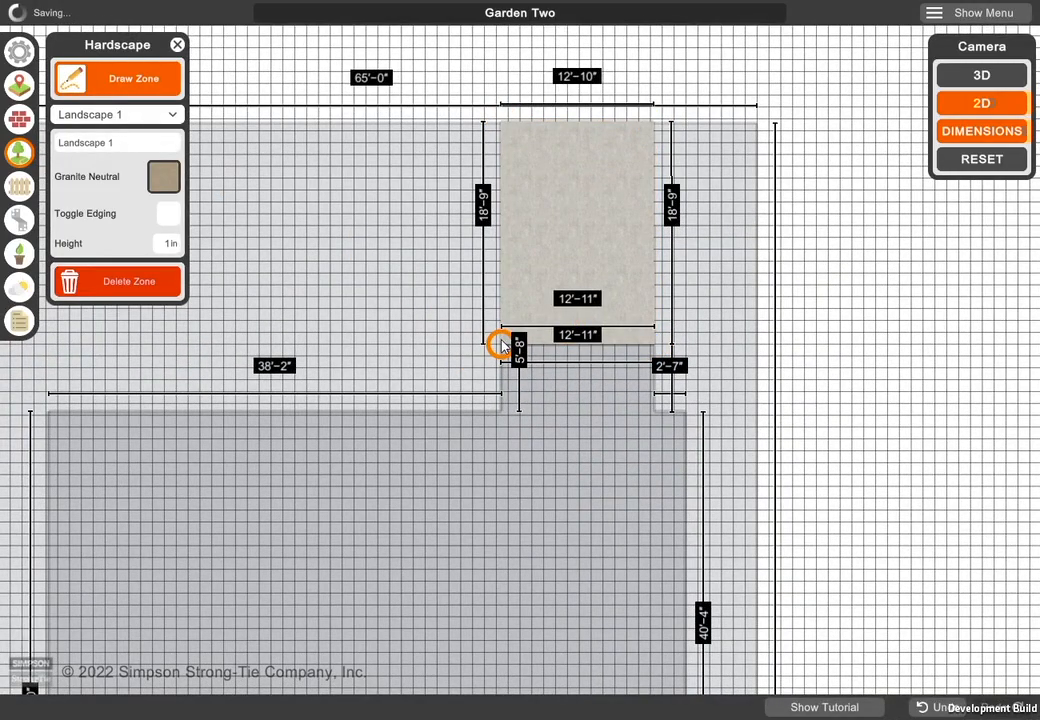
left_click(500, 286)
left_click(500, 411)
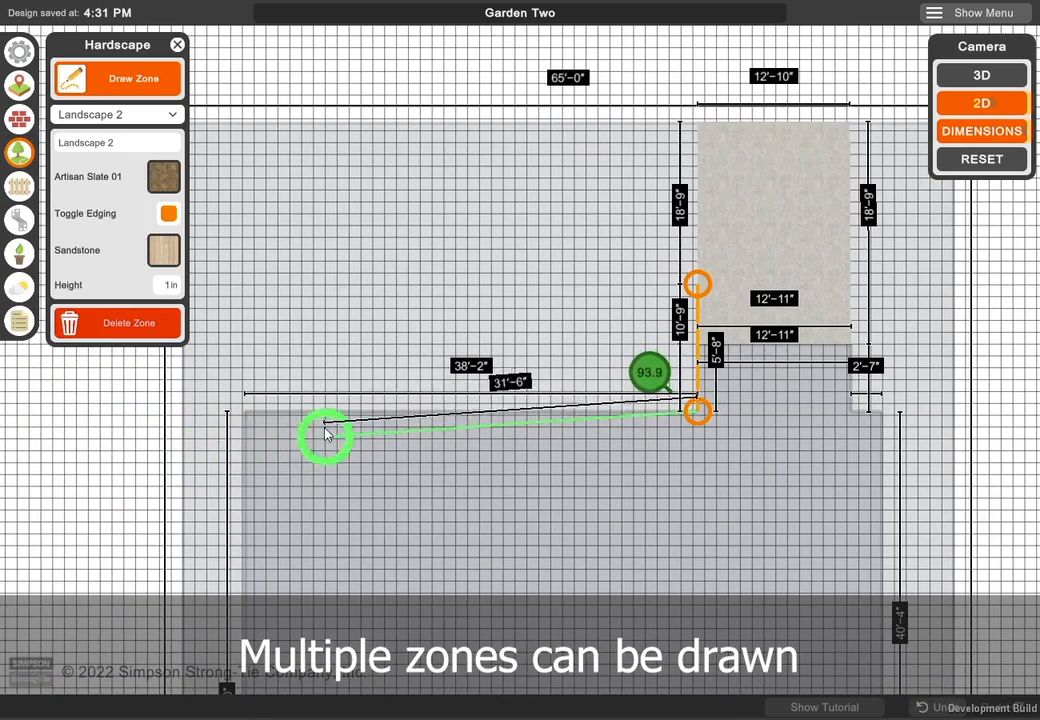
left_click(244, 413)
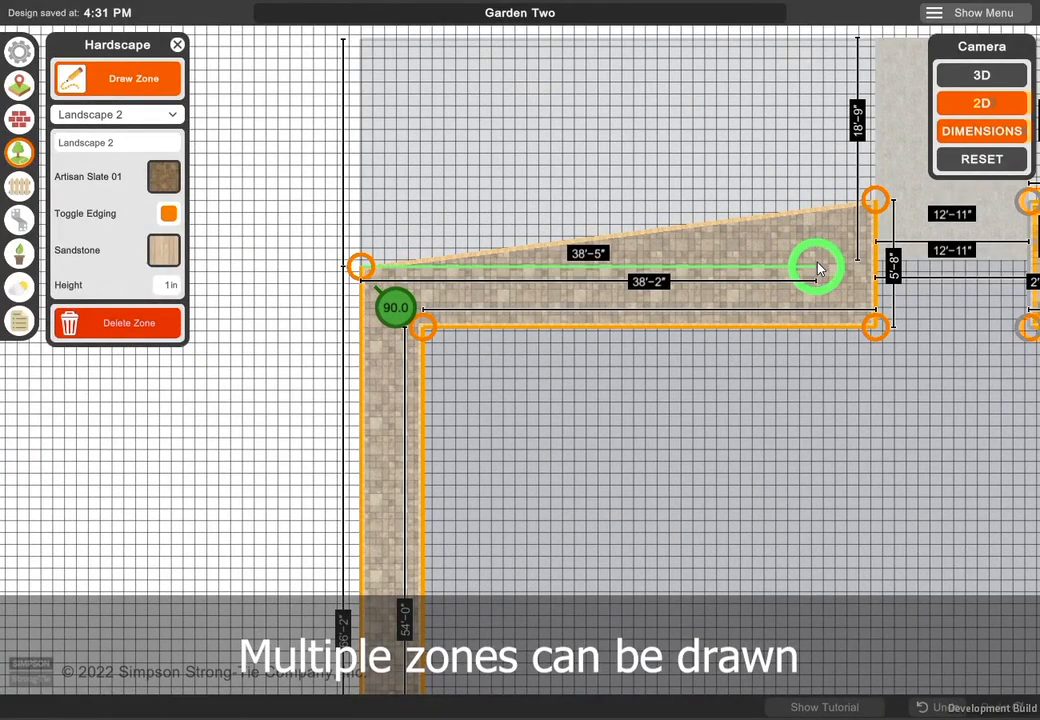
left_click(817, 266)
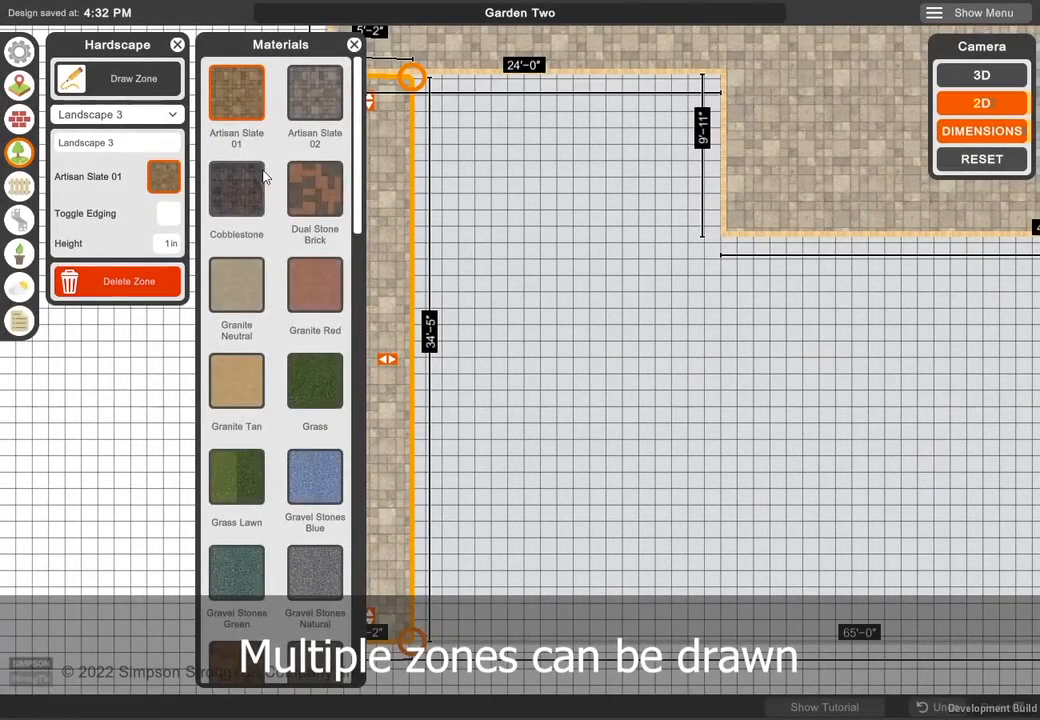
- Set the surface of the narrow Landscape 3 strip along the lot boundary to a dark brown material
scroll(297, 411, "down", 6)
scroll(297, 274, "up", 6)
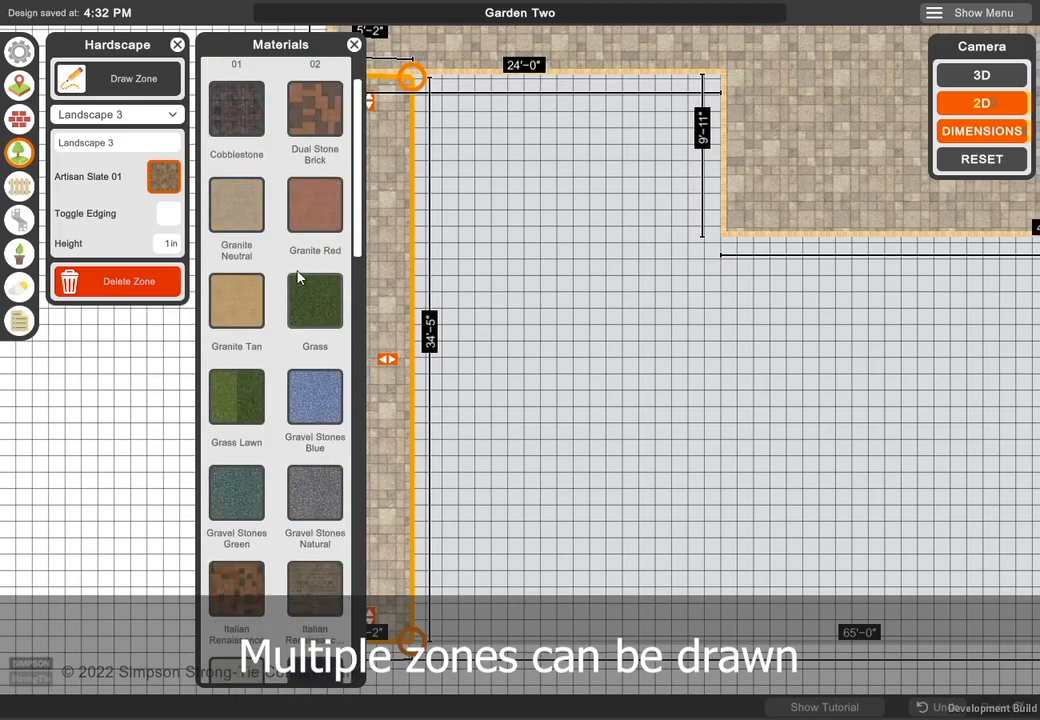
scroll(272, 406, "down", 15)
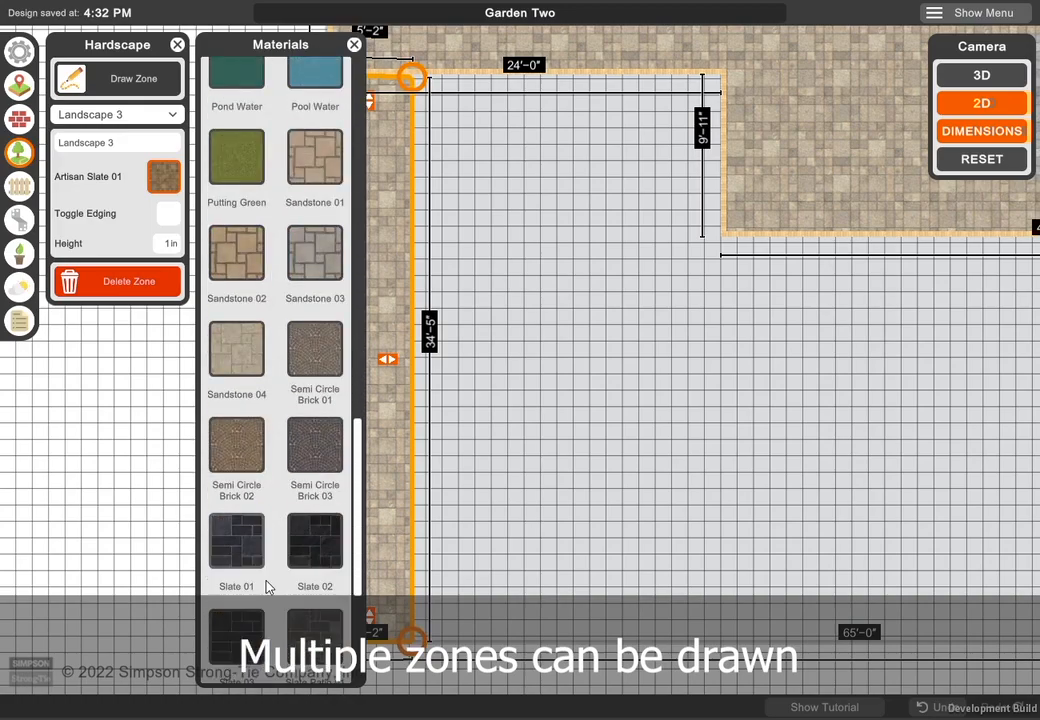
left_click(314, 492)
left_click(354, 45)
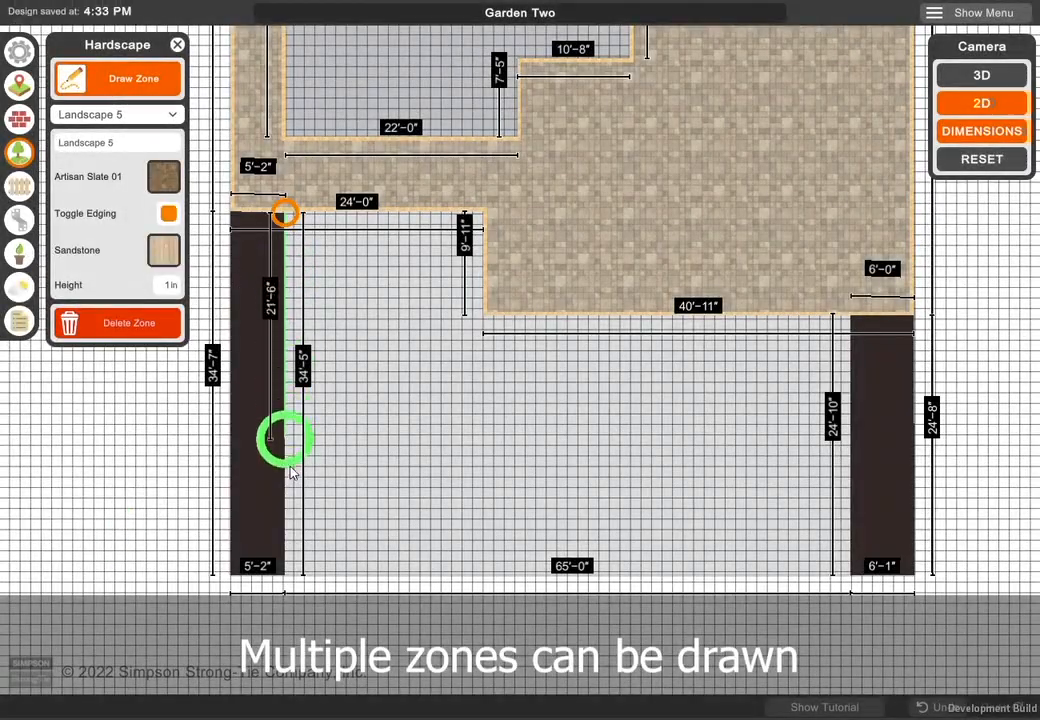
- Draw a stepped hardscape zone filling the area between the two dark strips, the paved zone and the lot boundary
left_click(285, 573)
left_click(850, 574)
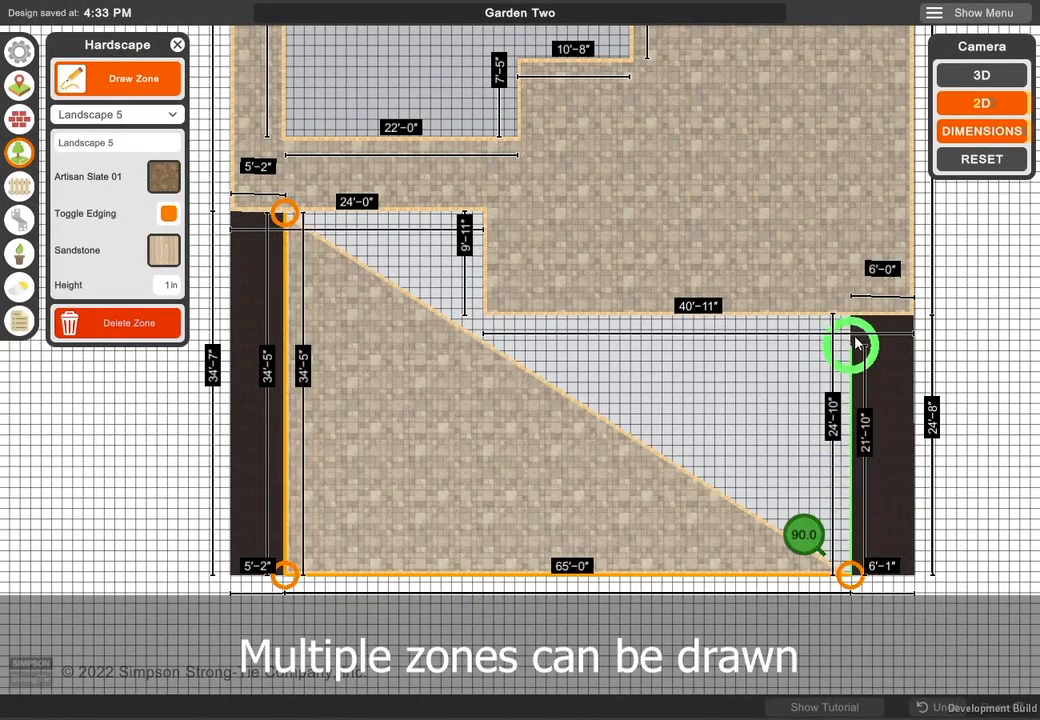
left_click(850, 315)
left_click(483, 315)
left_click(483, 211)
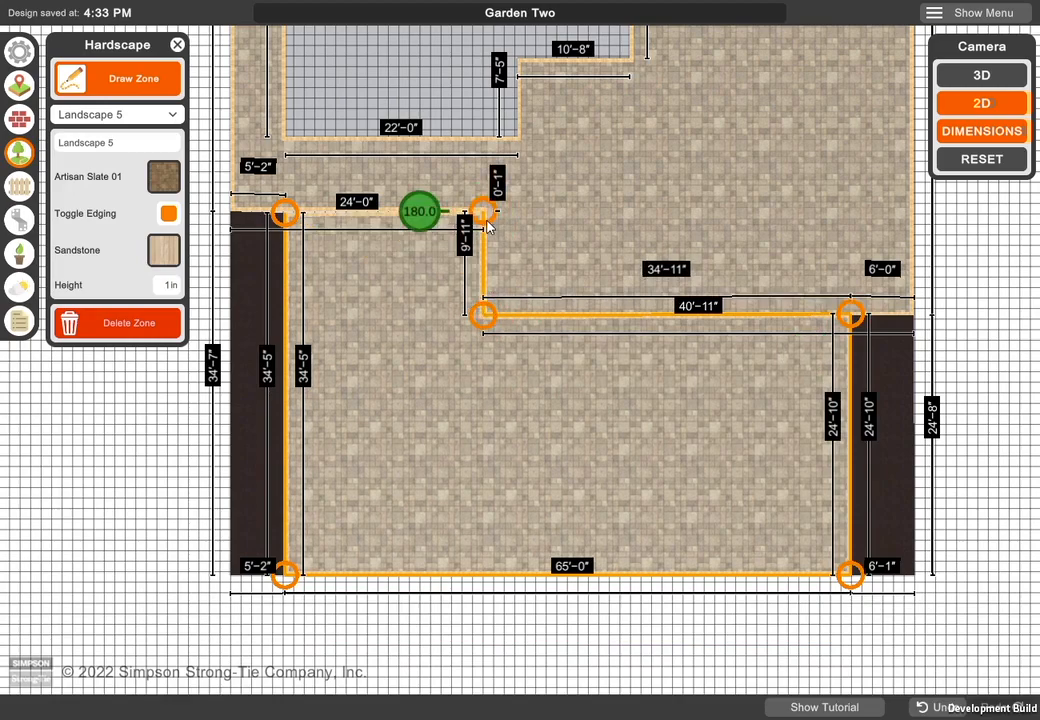
left_click(285, 213)
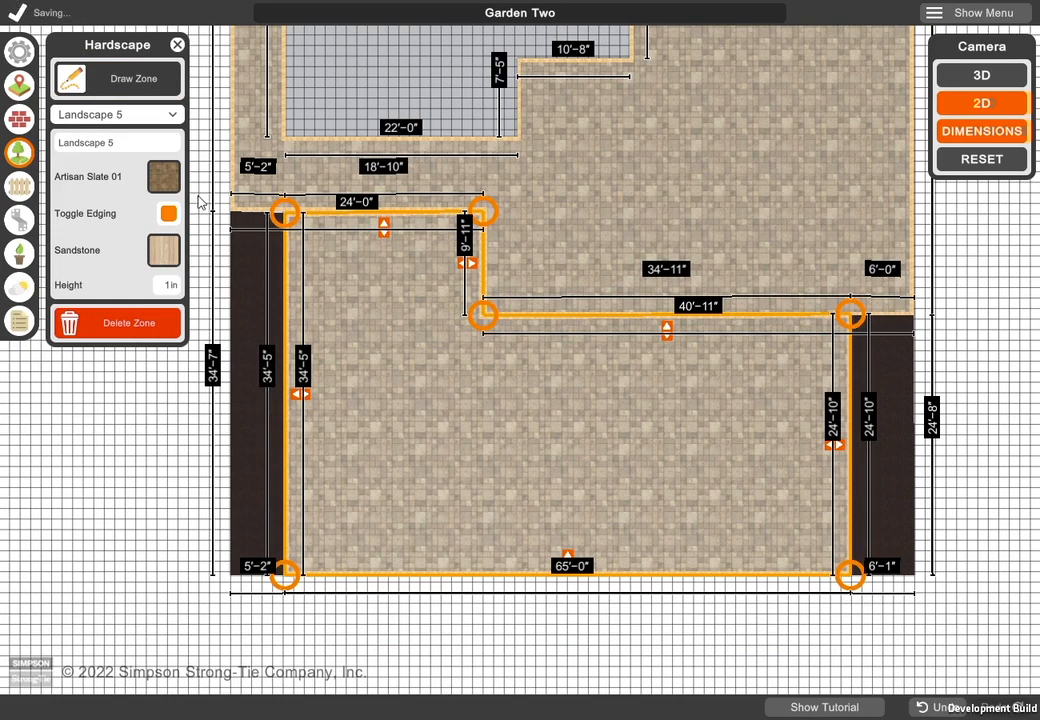
- Switch off the edging of the Landscape 5 zone and set its material to Grass Lawn
left_click(169, 216)
left_click(166, 183)
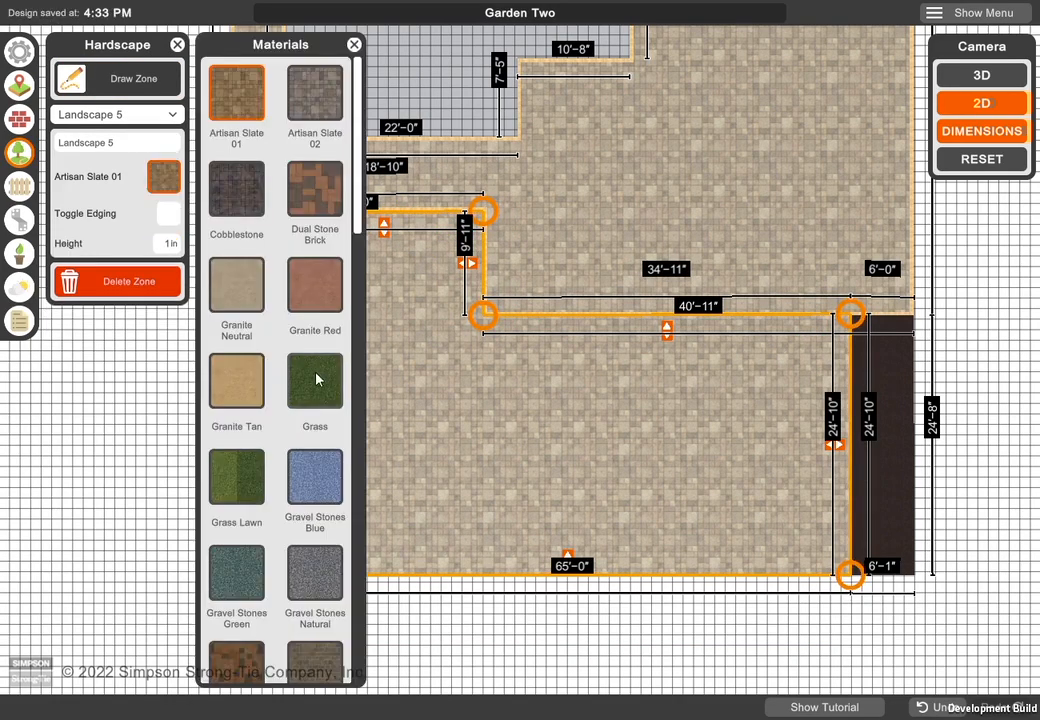
left_click(241, 476)
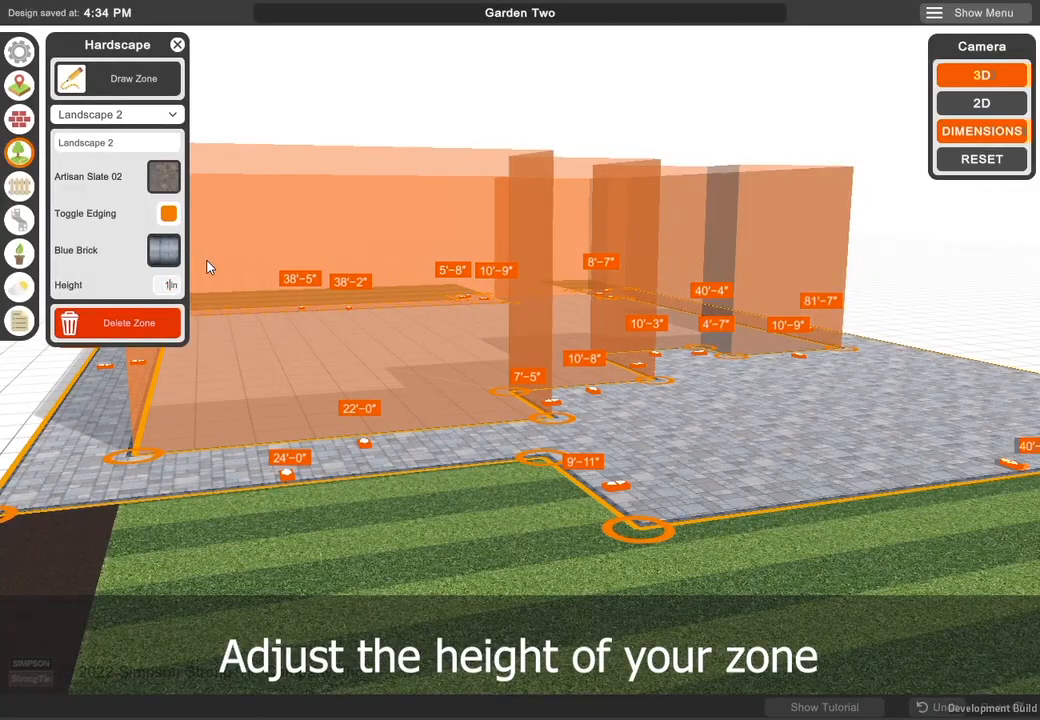
- Adjust the height of the paved Landscape 2 zone around the house and finish editing hardscape zones
type("0")
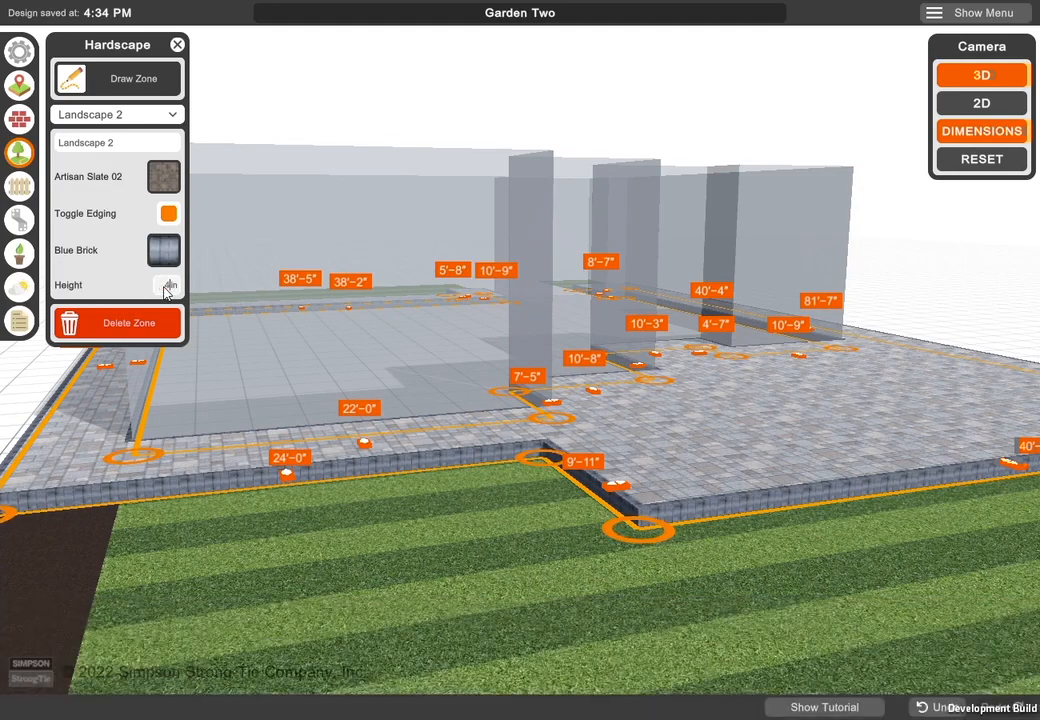
left_click(177, 45)
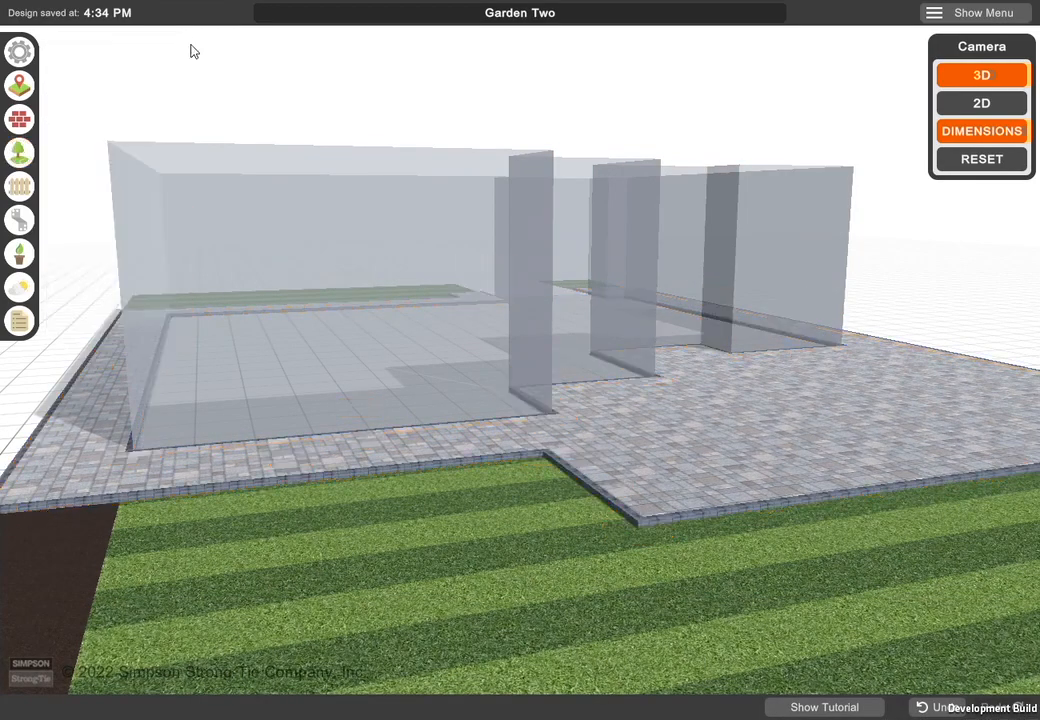
- Draw a fence around the front yard along the lot boundary, with its open ends on both sides of the house
scroll(548, 320, "down", 4)
right_click_drag(714, 470, 590, 436)
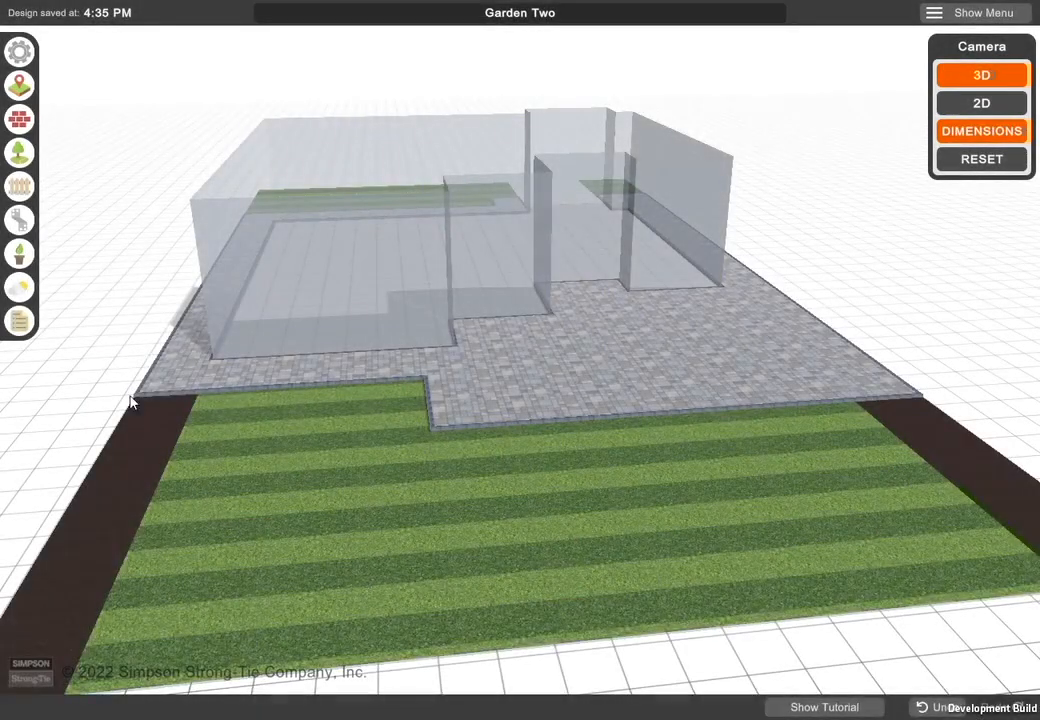
left_click(19, 187)
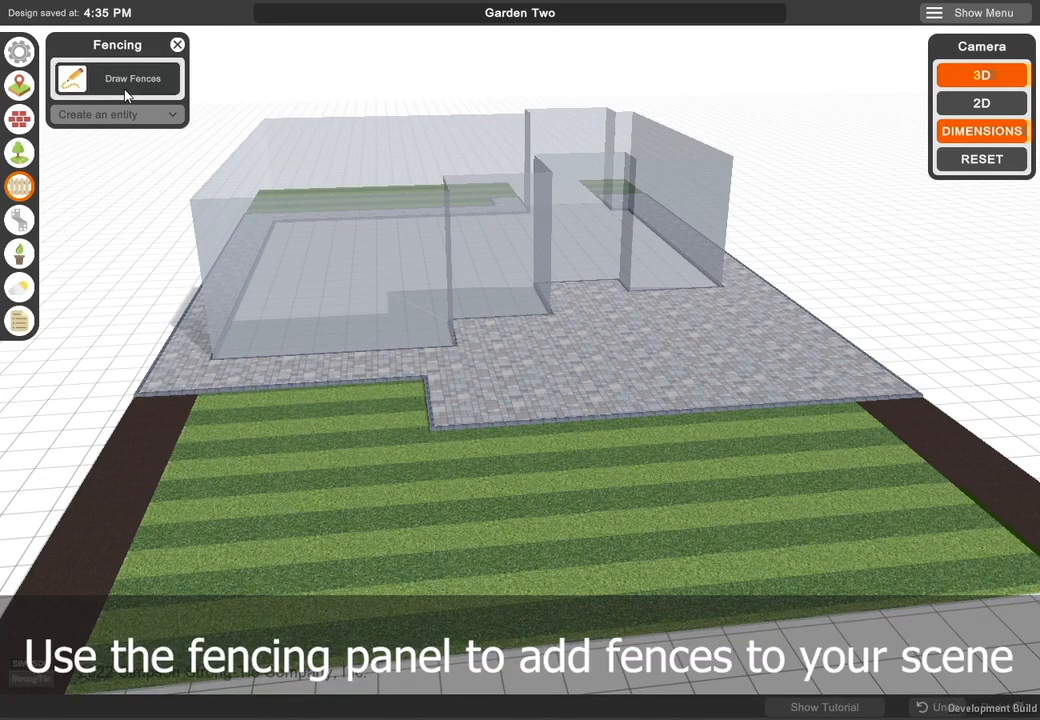
left_click(101, 74)
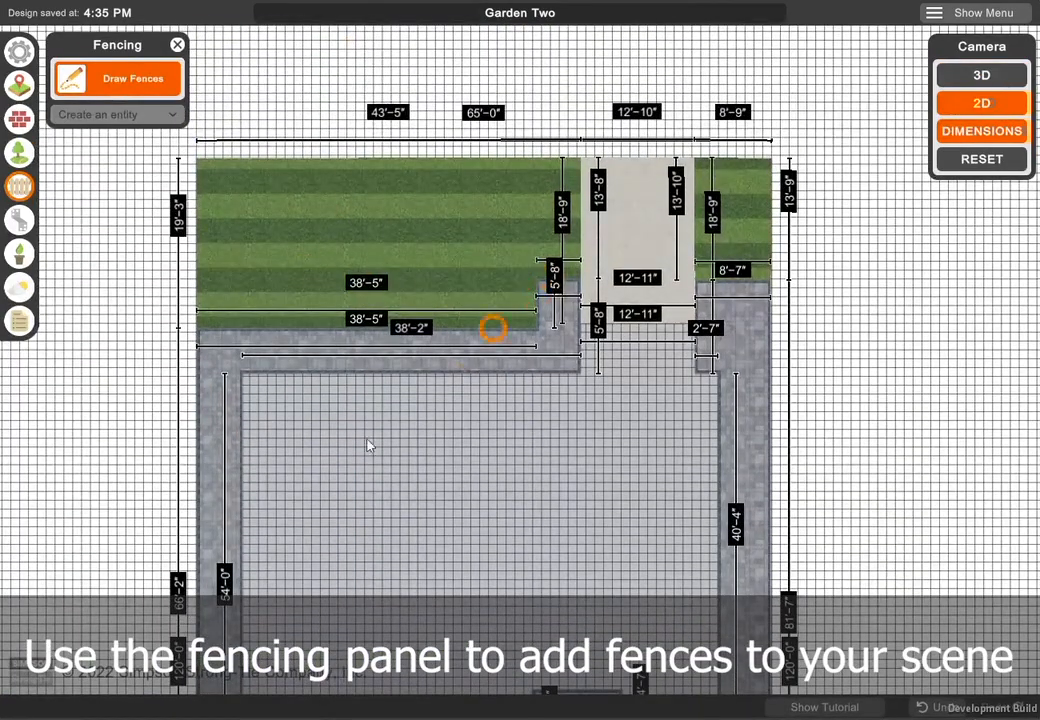
mouse_move(197, 465)
left_mouse_down()
mouse_move(204, 158)
mouse_move(466, 172)
mouse_move(785, 160)
mouse_move(772, 468)
left_mouse_up()
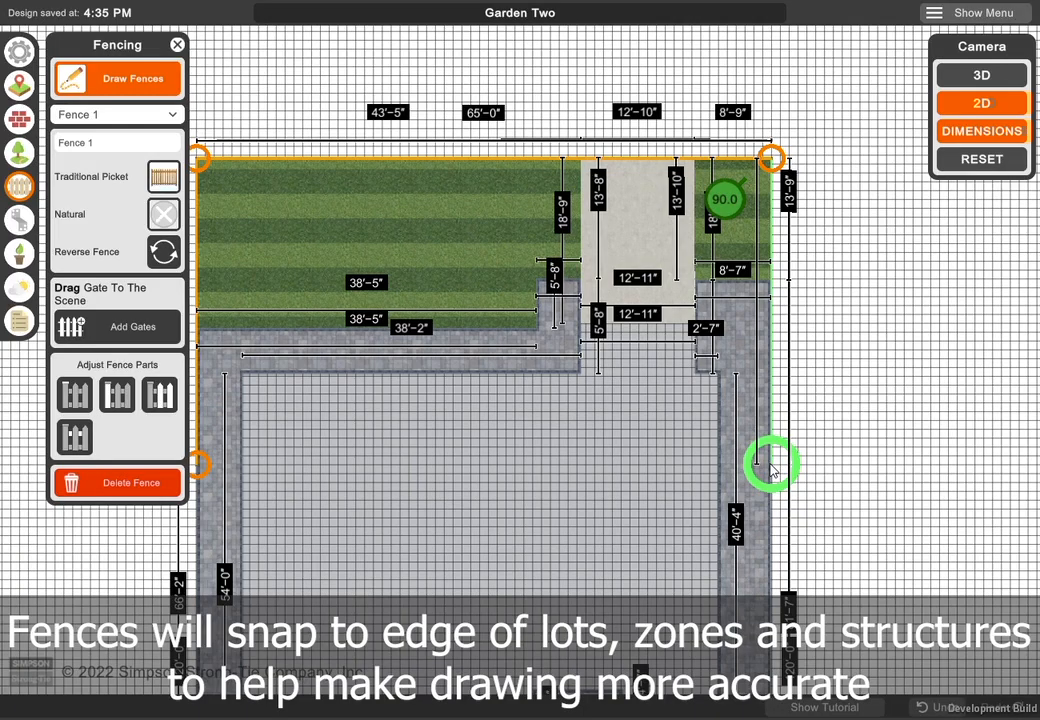
left_click(771, 465)
right_click(732, 465)
- Adjust the side edge and corner of the front yard fence along the lot boundary
mouse_move(483, 400)
right_mouse_down()
mouse_move(568, 431)
mouse_move(738, 448)
right_mouse_up()
scroll(556, 391, "up", 6)
right_click_drag(515, 433, 526, 391)
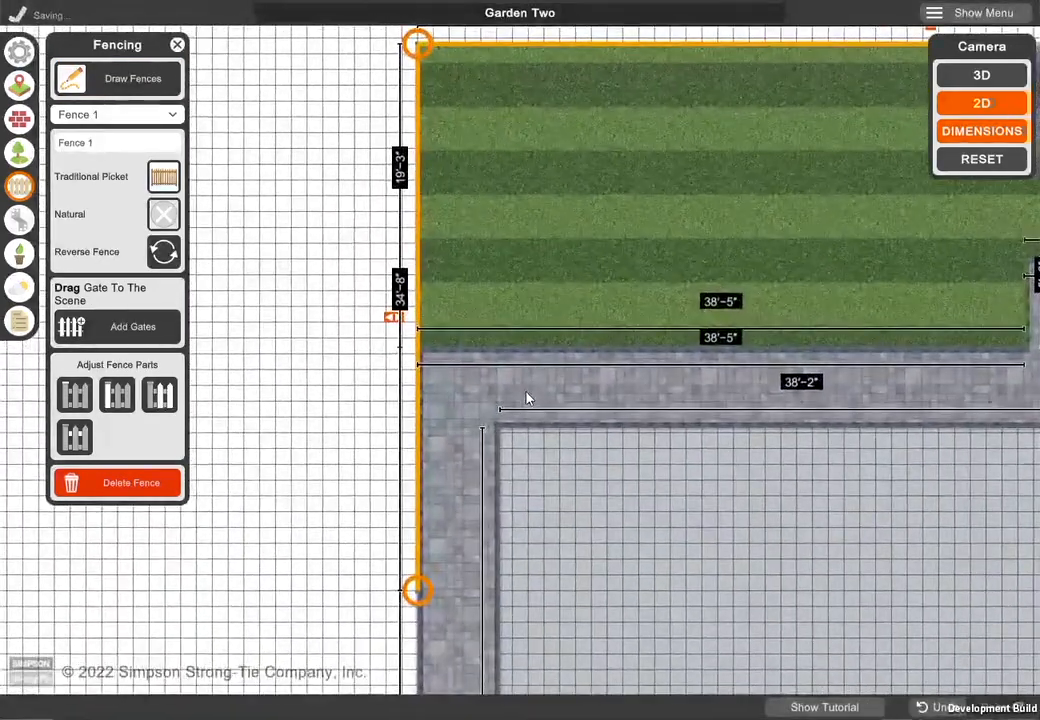
mouse_move(392, 333)
left_mouse_down()
mouse_move(318, 338)
mouse_move(404, 339)
left_mouse_up()
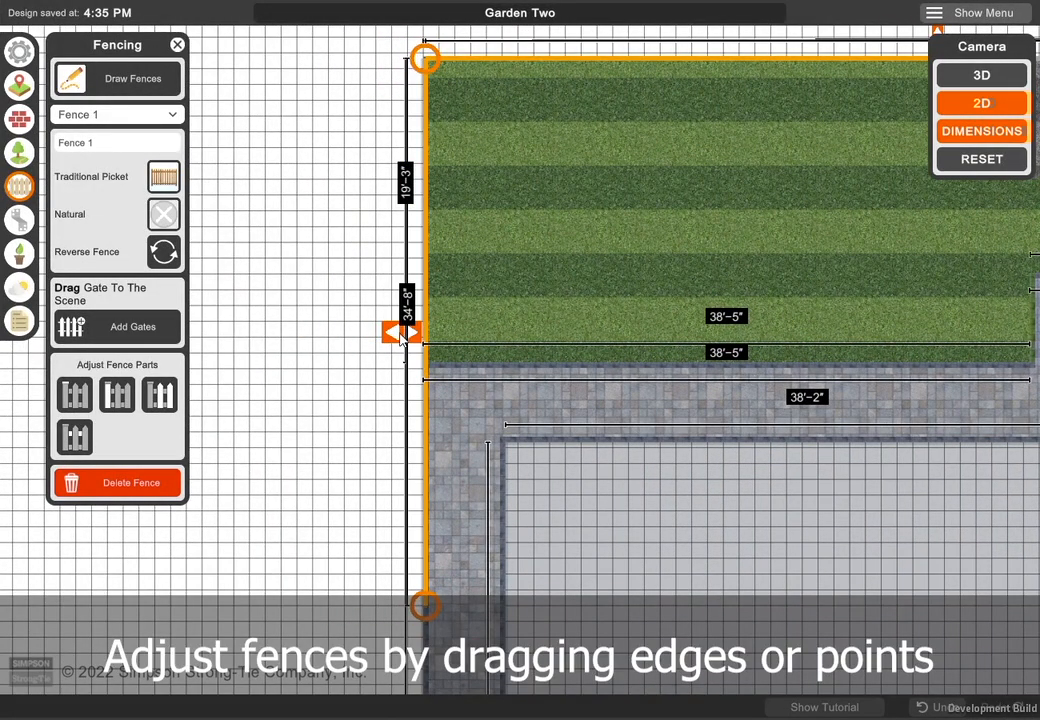
scroll(548, 297, "up", 5)
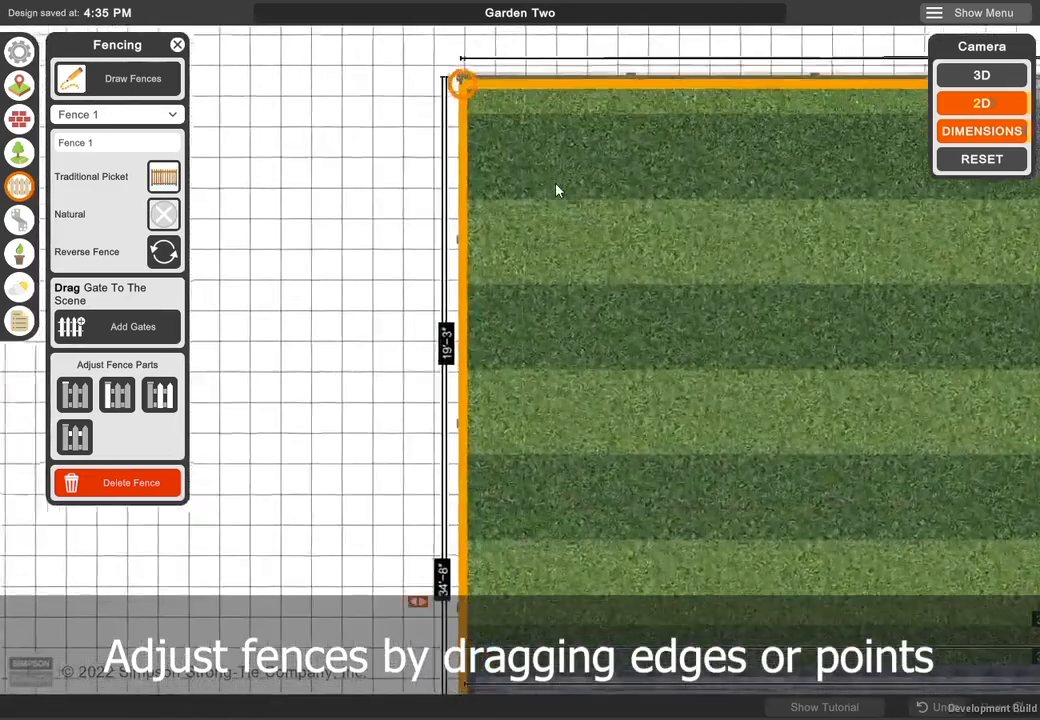
mouse_move(446, 172)
left_mouse_down()
mouse_move(386, 254)
mouse_move(308, 222)
mouse_move(310, 112)
mouse_move(470, 85)
mouse_move(562, 227)
mouse_move(455, 218)
mouse_move(455, 181)
left_mouse_up()
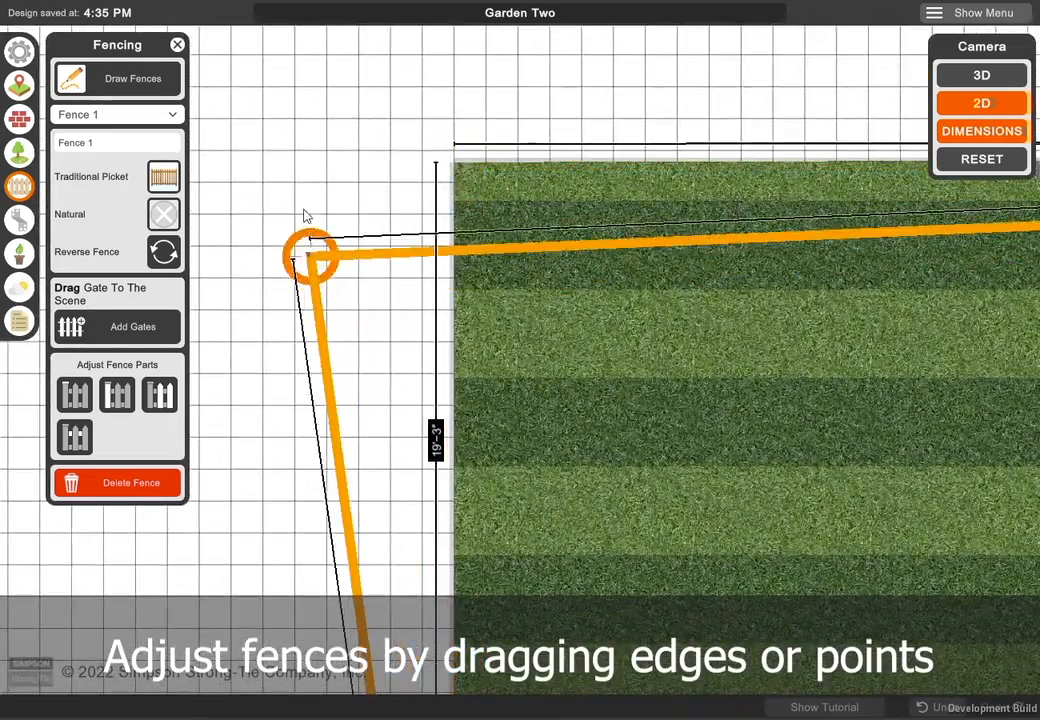
scroll(600, 281, "down", 6)
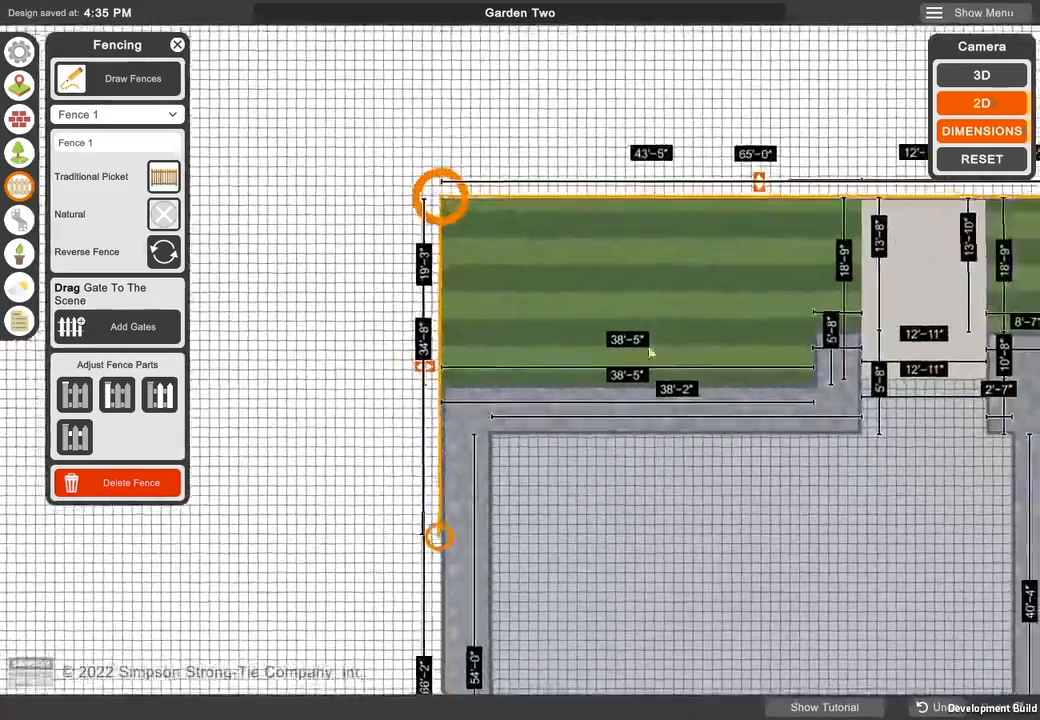
- Draw a second fence from the house wall along the lot boundary around the back yard, returning to the opposite house wall
scroll(650, 354, "down", 2)
right_click_drag(740, 452, 576, 238)
scroll(589, 345, "down", 2)
right_click_drag(589, 345, 592, 265)
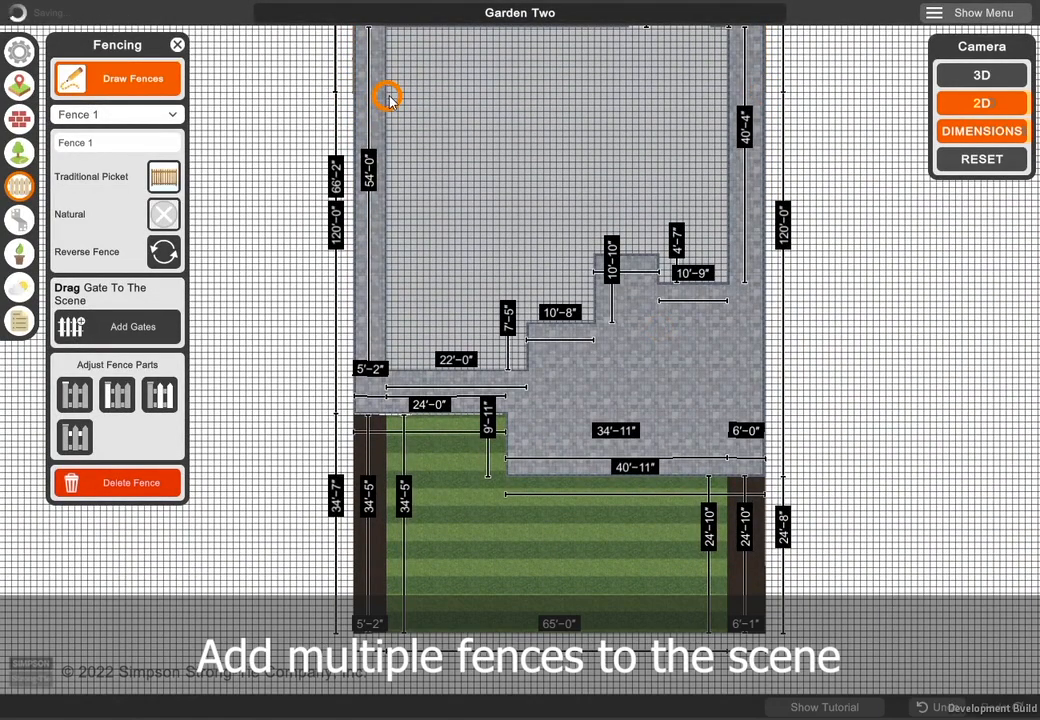
left_click(388, 97)
left_click(353, 93)
left_click(352, 628)
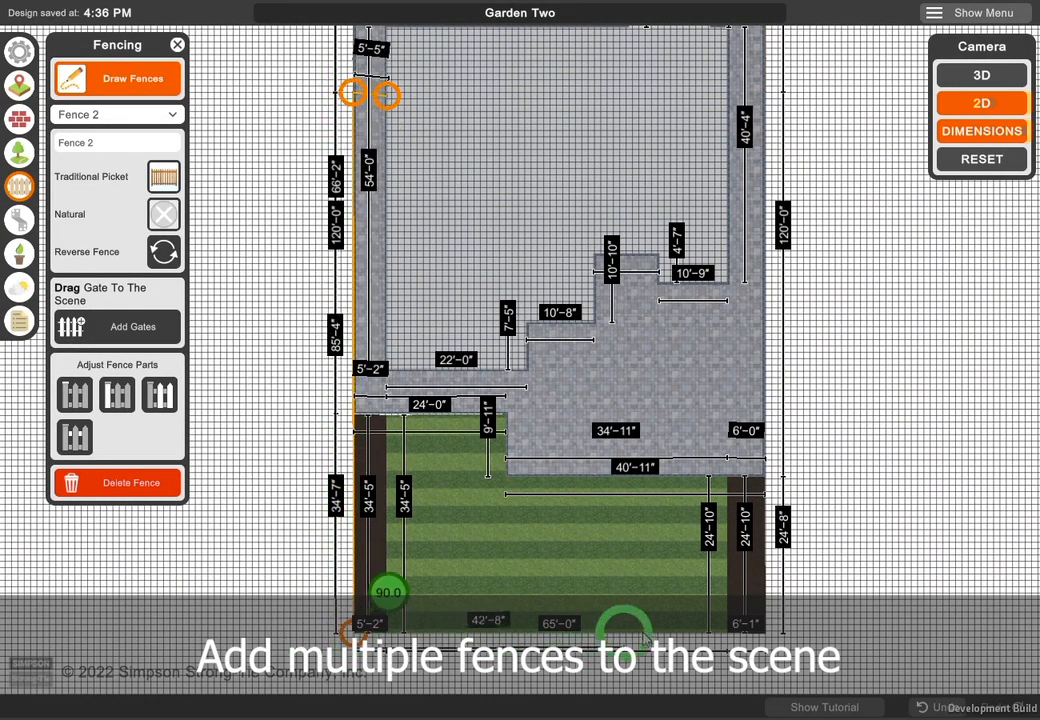
left_click(763, 628)
right_click_drag(781, 148, 778, 242)
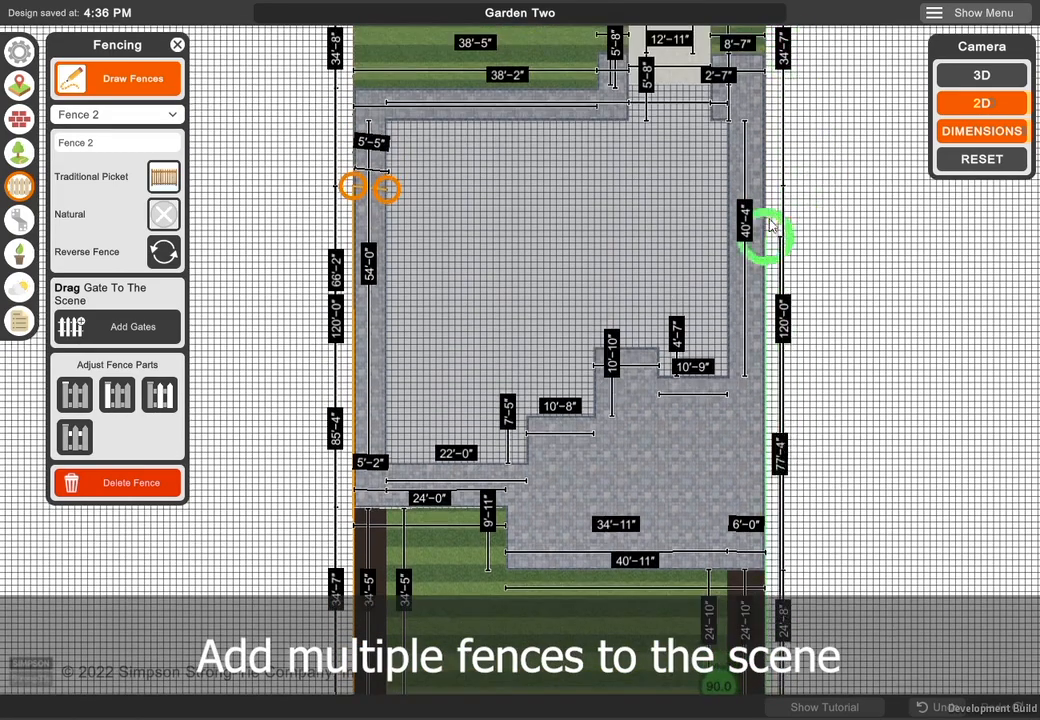
left_click(765, 184)
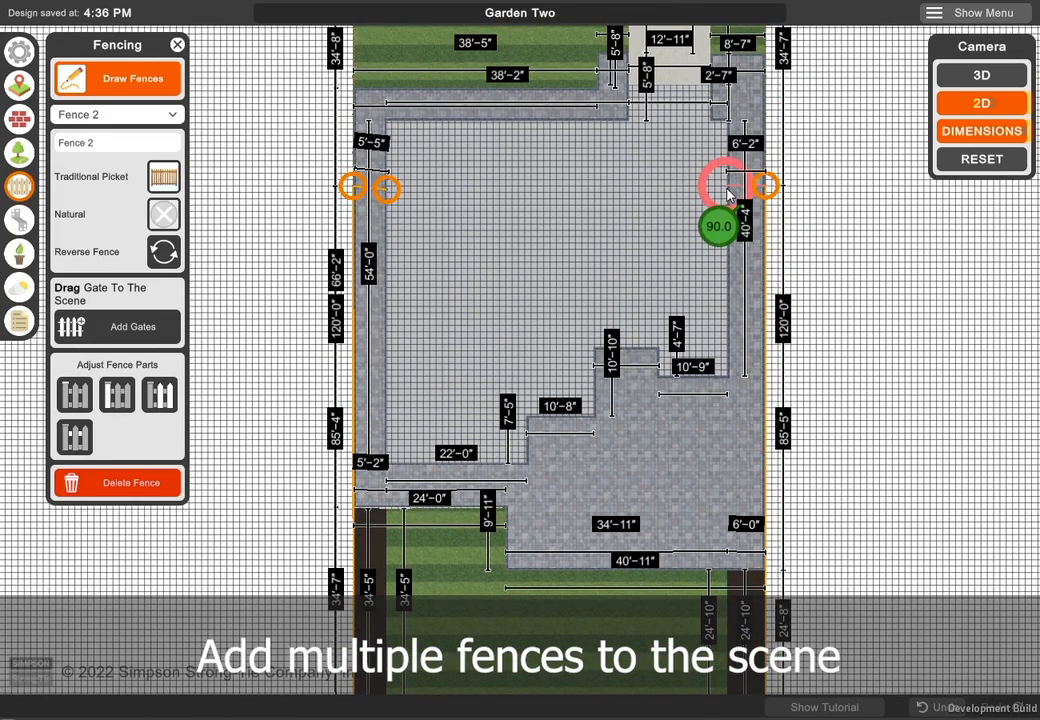
left_click(731, 194)
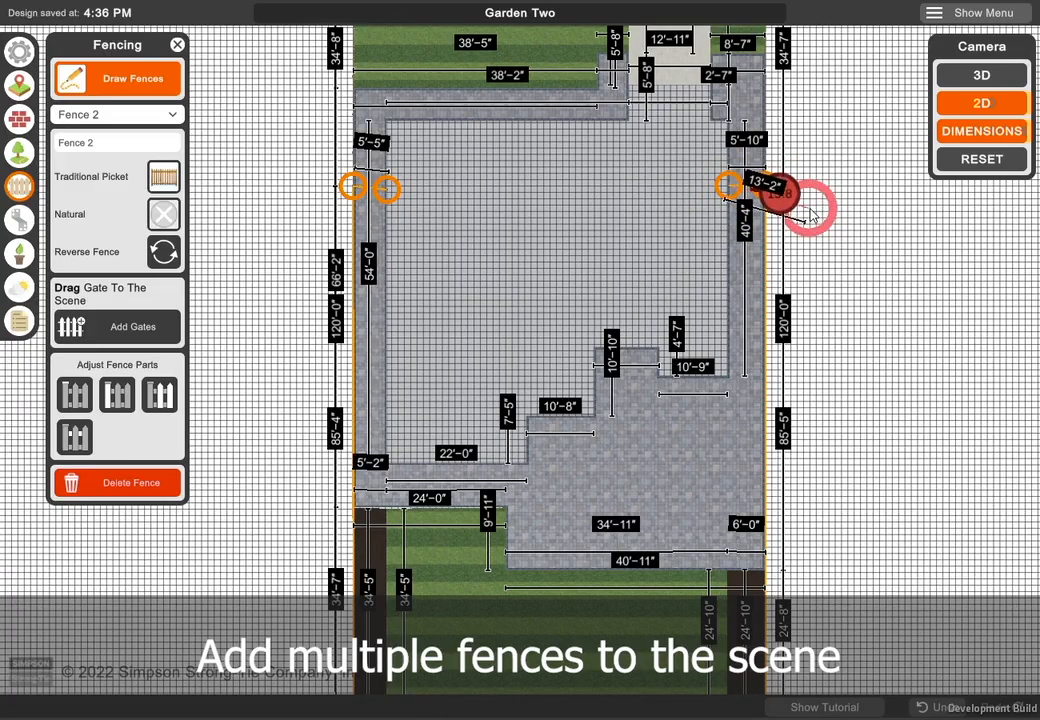
right_click(812, 210)
- Straighten the slanted short return of the second fence so it meets the house wall squarely at 5'-4"
right_click_drag(487, 295, 575, 330)
scroll(513, 230, "up", 5)
right_click_drag(481, 197, 585, 407)
scroll(587, 413, "up", 3)
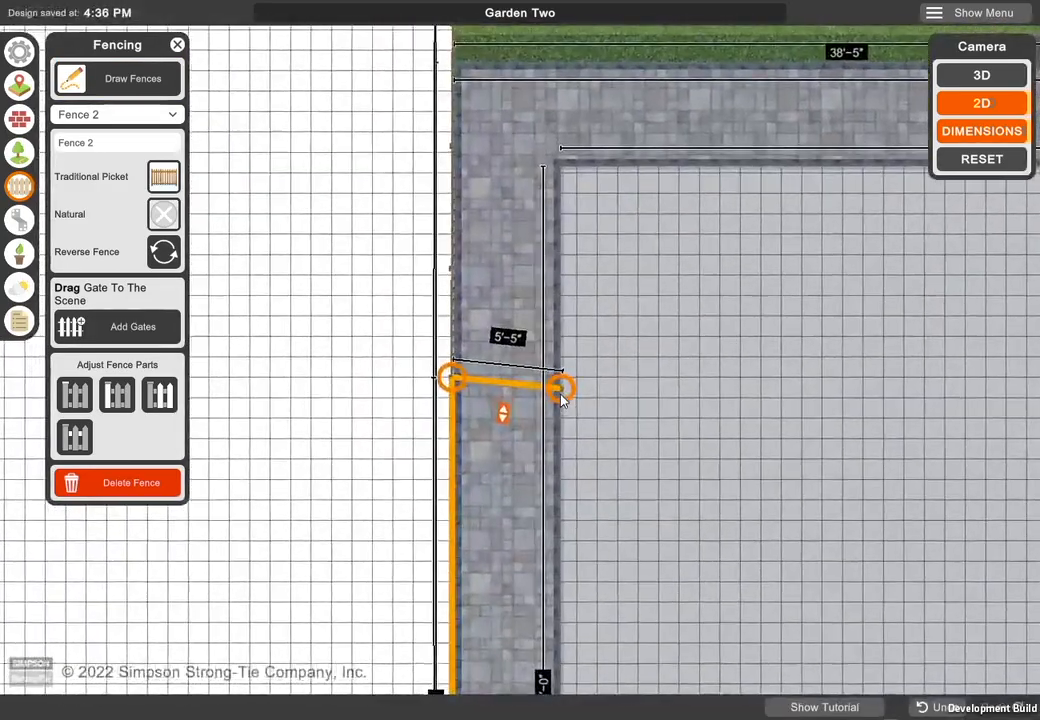
left_click_drag(563, 391, 563, 381)
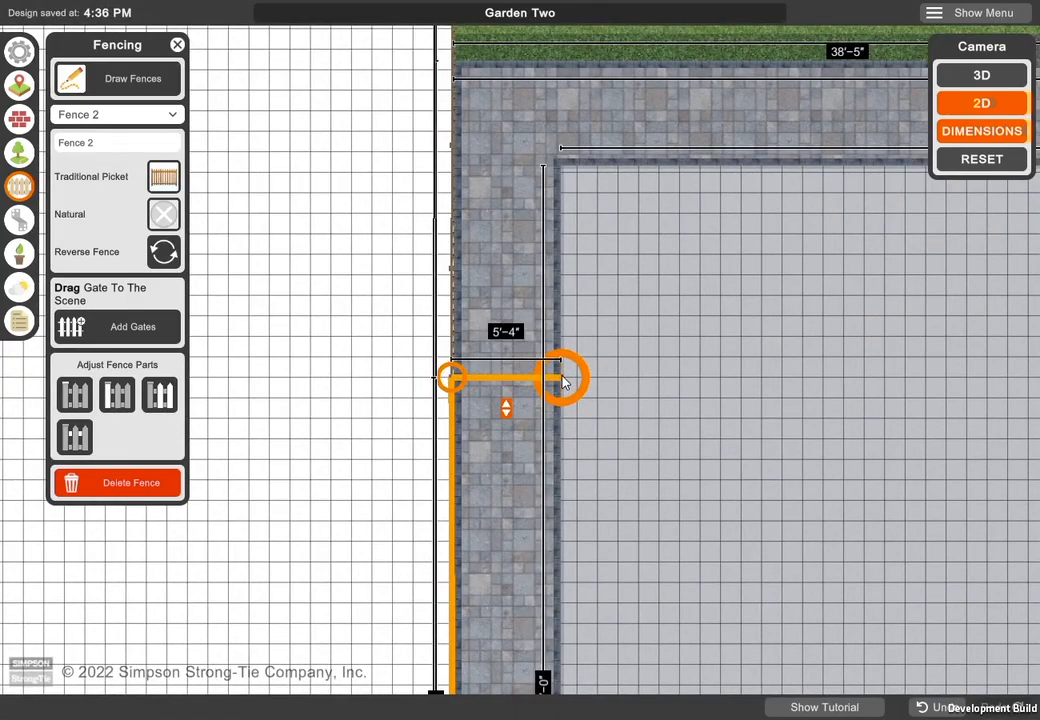
scroll(583, 403, "down", 6)
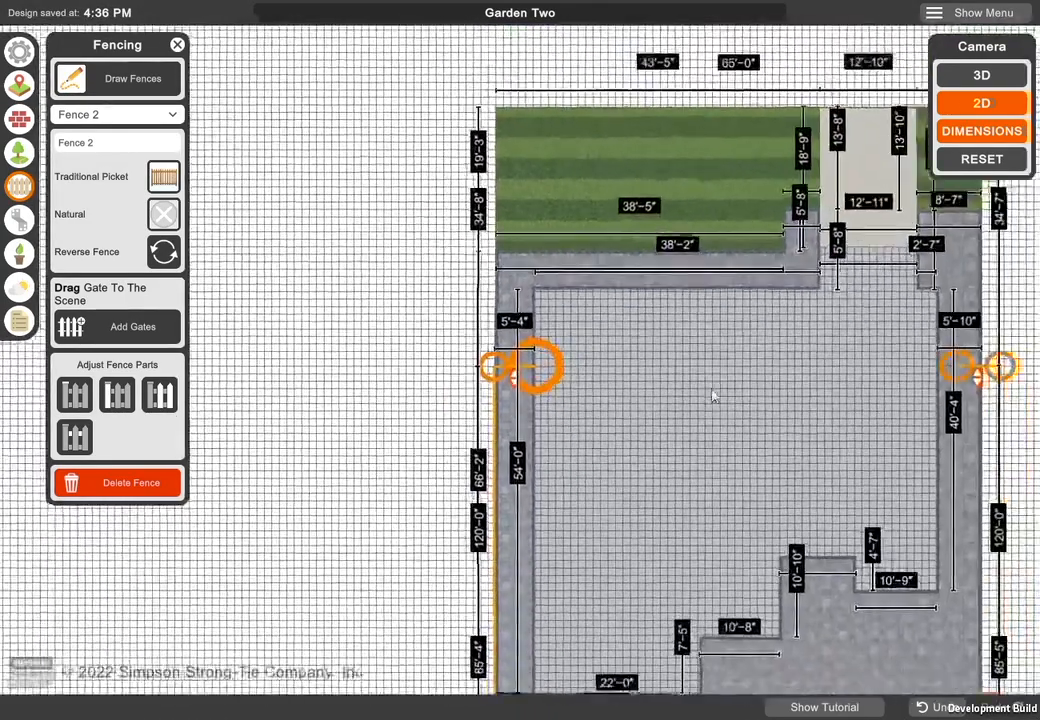
- Try the Shadowbox, Scallop Dog Ear, Scallop, Privacy Pipes, Privacy and 3-Rail styles on the second fence in 3D
scroll(712, 397, "down", 4)
middle_click_drag(712, 397, 615, 297)
middle_click_drag(730, 354, 673, 279)
left_click(975, 163)
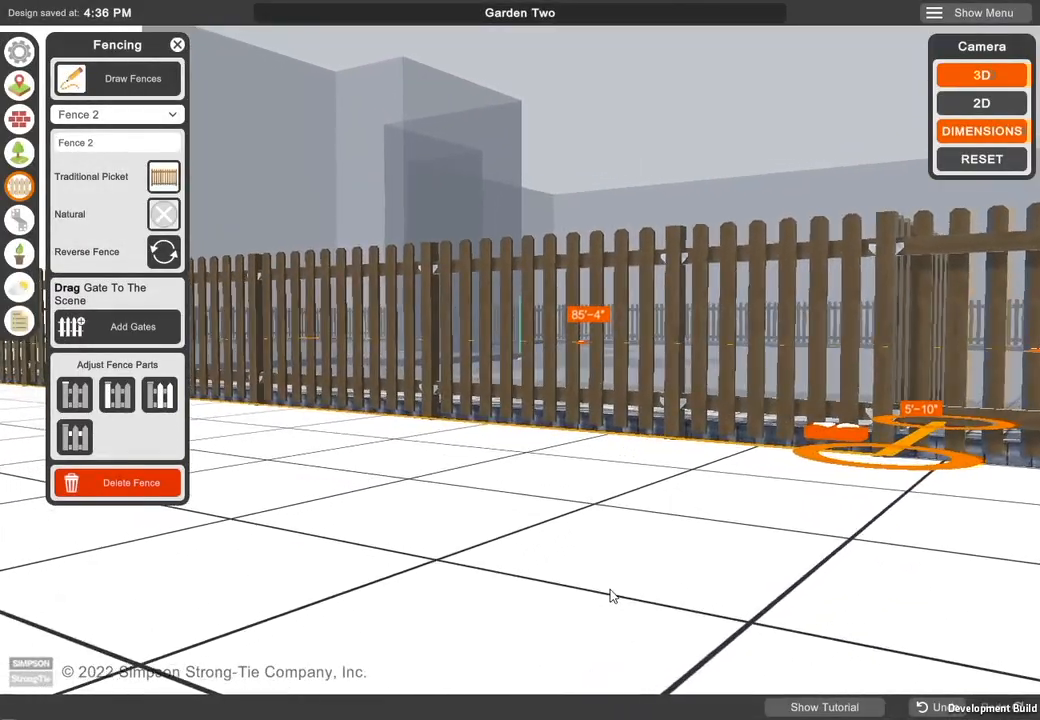
left_click(164, 177)
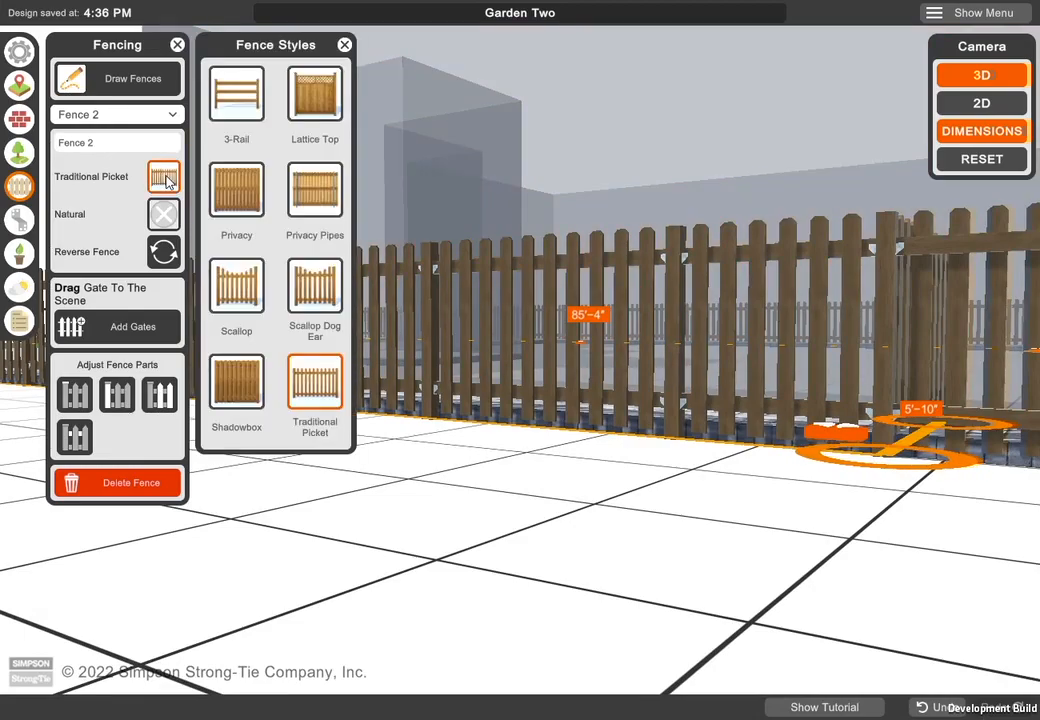
left_click(232, 400)
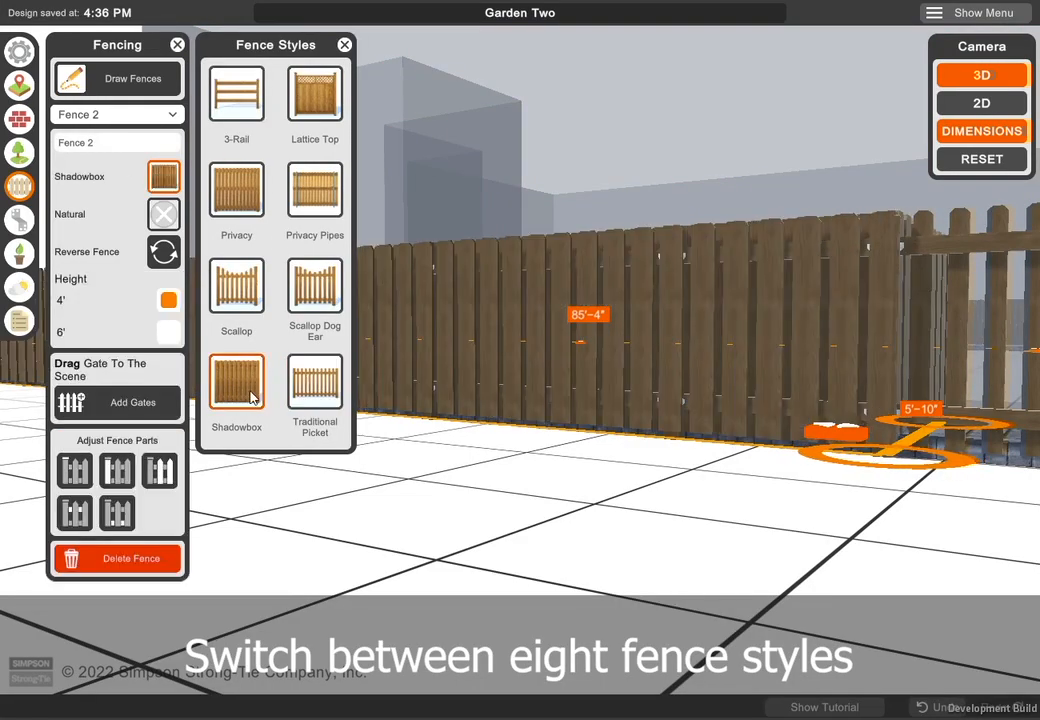
left_click(330, 300)
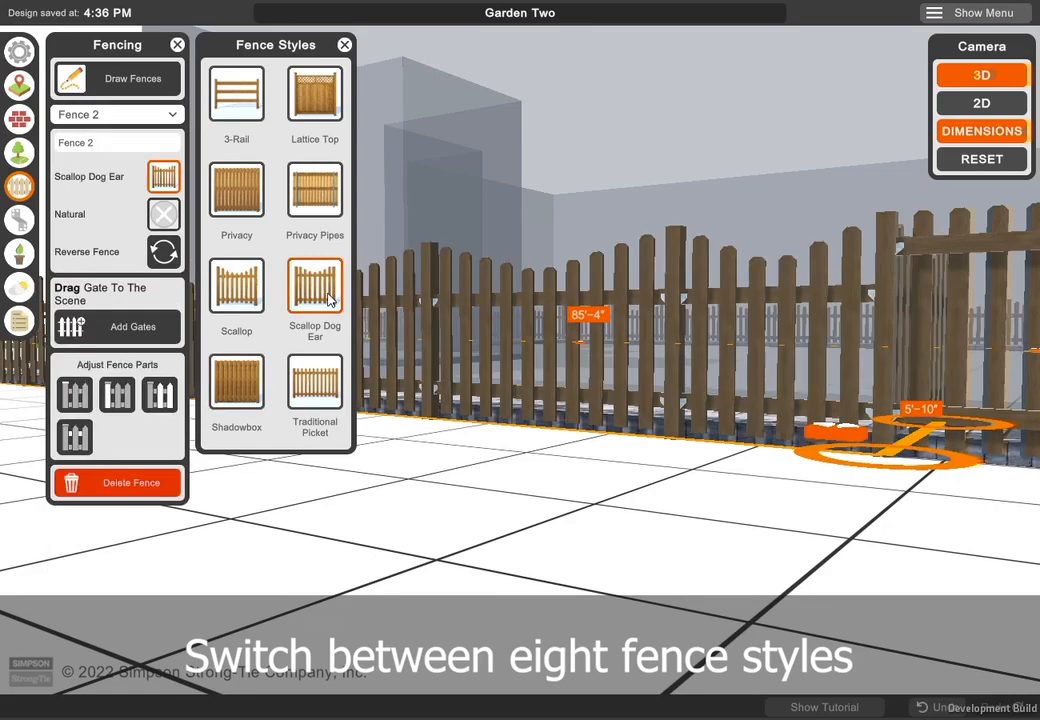
left_click(249, 297)
left_click(315, 200)
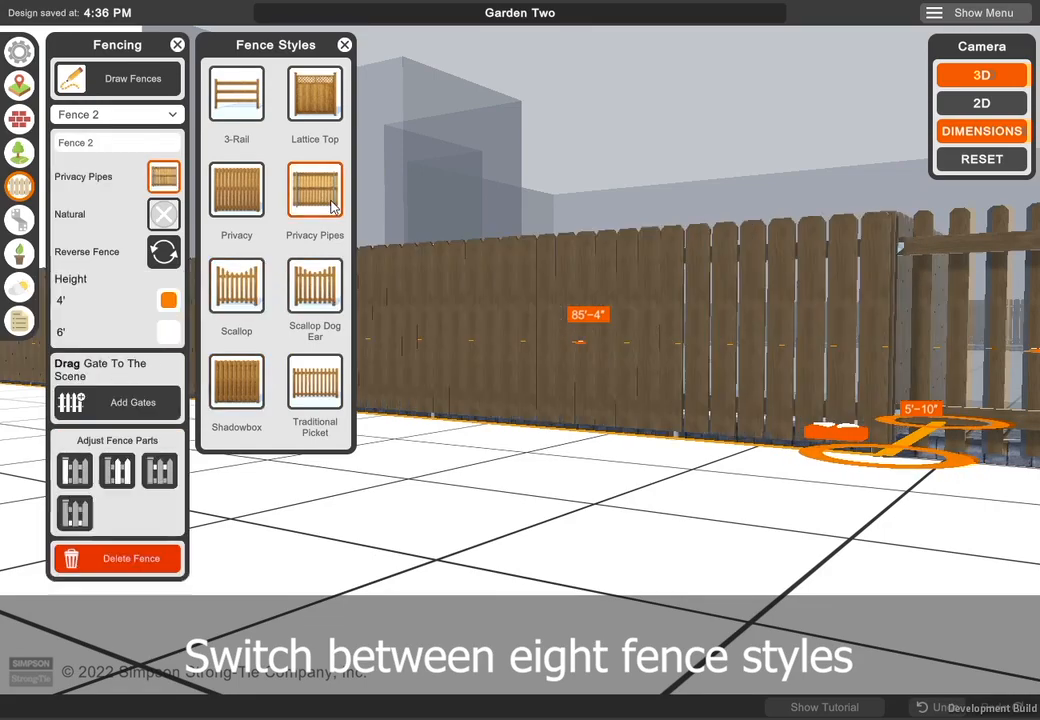
left_click(239, 193)
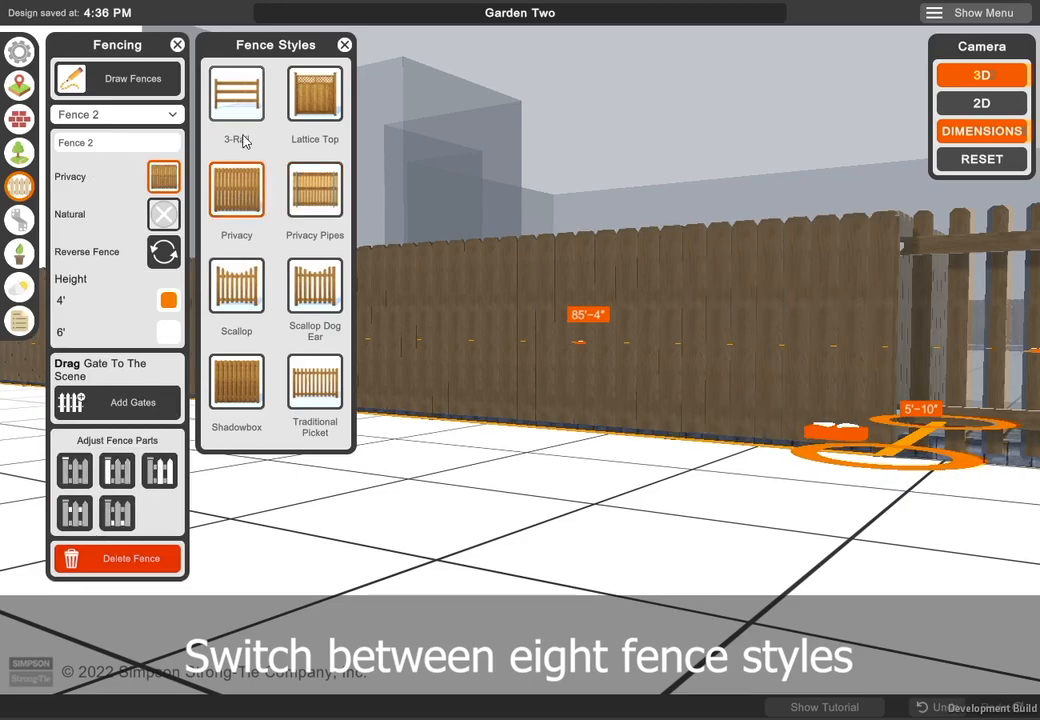
left_click(246, 112)
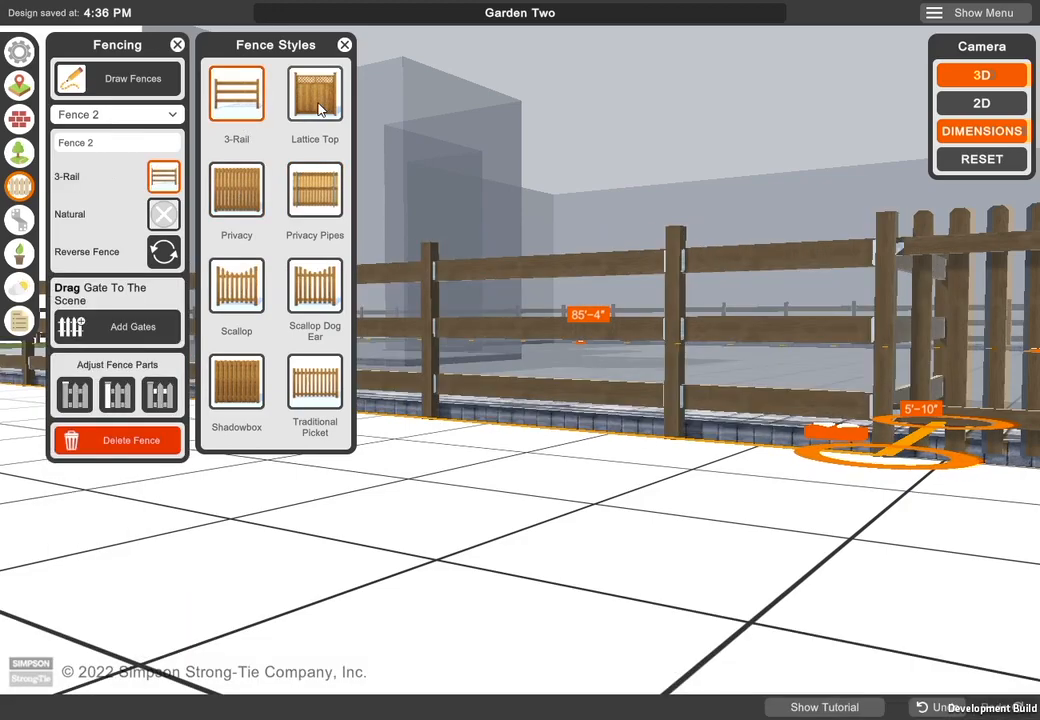
- Set the second fence's style to Lattice Top and rename the fence Back Yard
left_click(320, 110)
left_click_drag(566, 439, 515, 556)
left_click(112, 148)
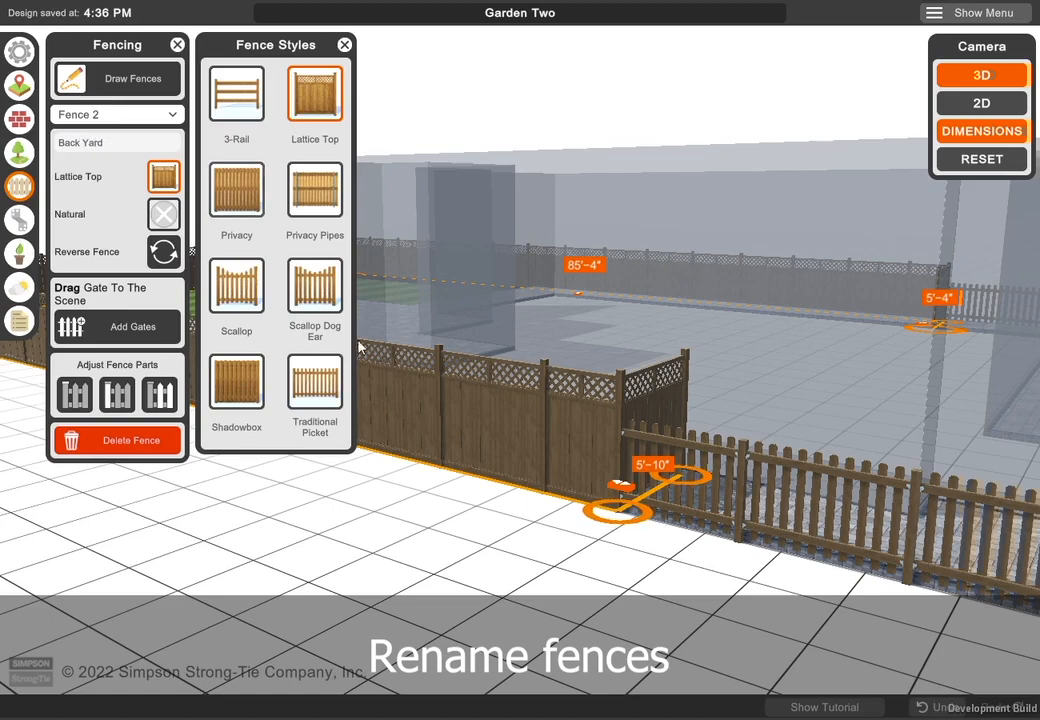
- Rename the picket fence around the front of the lot Front Yard
left_click(734, 465)
left_click(99, 146)
type("Front Yar")
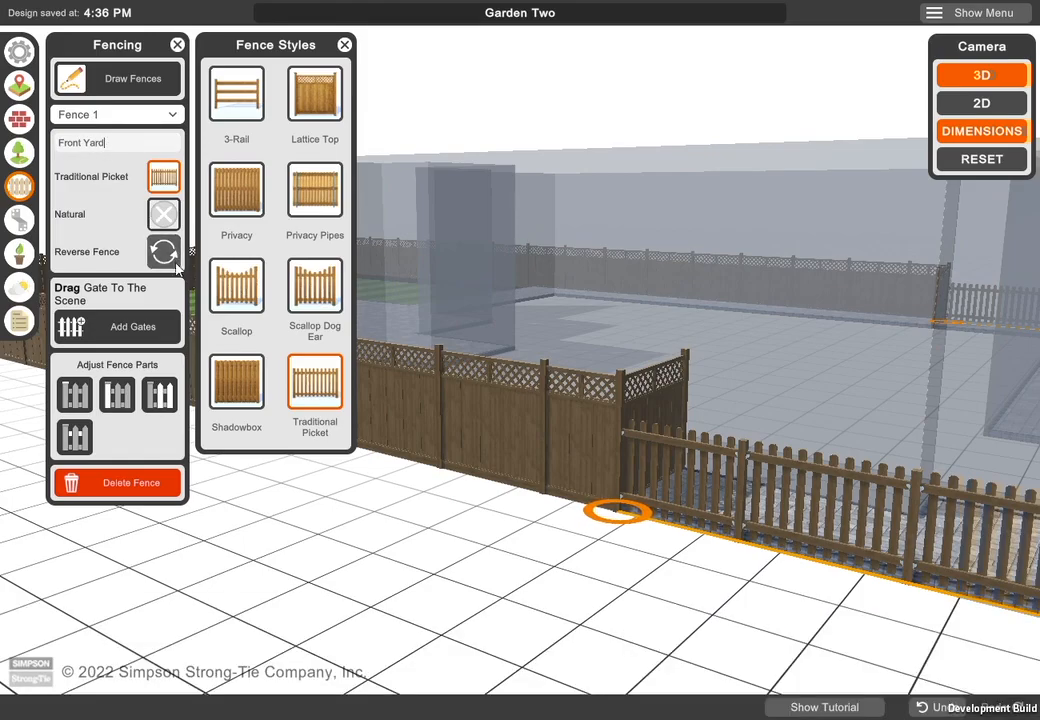
- Try the Mahogany, Espresso, Brown and Black stains on the Front Yard fence
scroll(647, 585, "down", 2)
right_click_drag(647, 585, 498, 545)
scroll(539, 622, "down", 1)
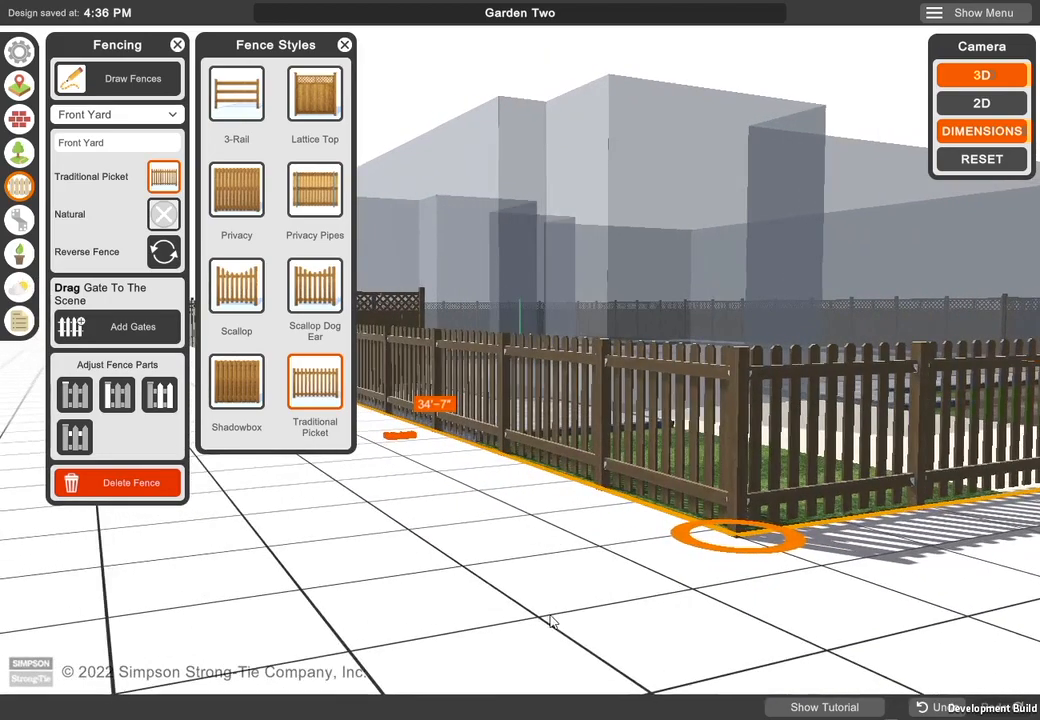
left_click(164, 216)
left_click(305, 303)
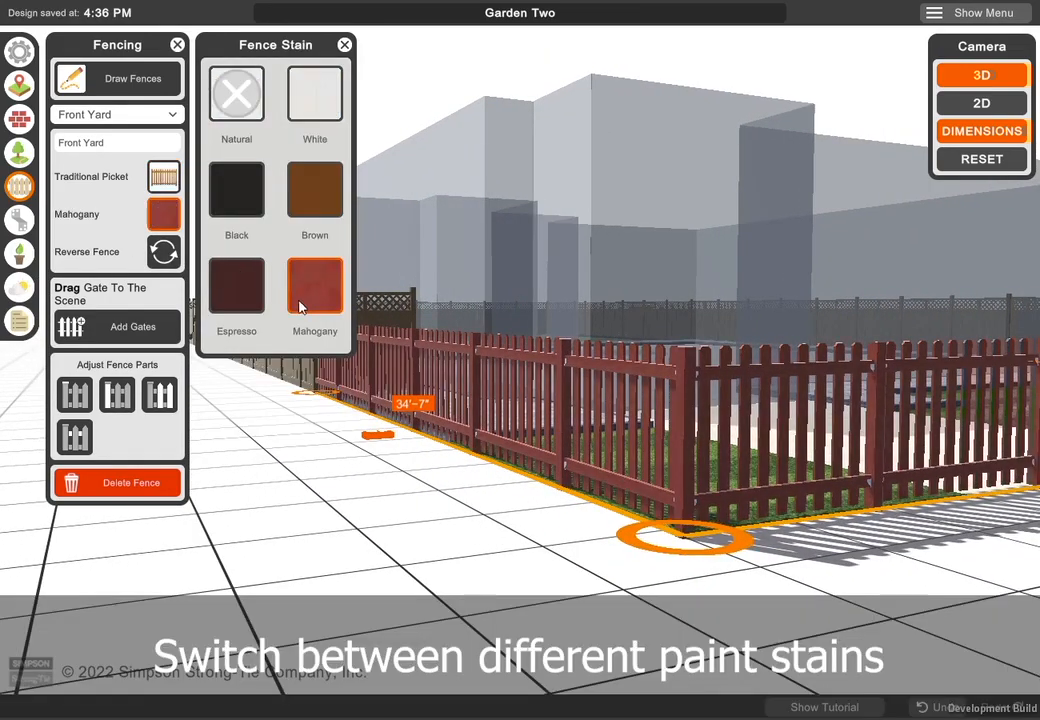
left_click(244, 289)
left_click(315, 201)
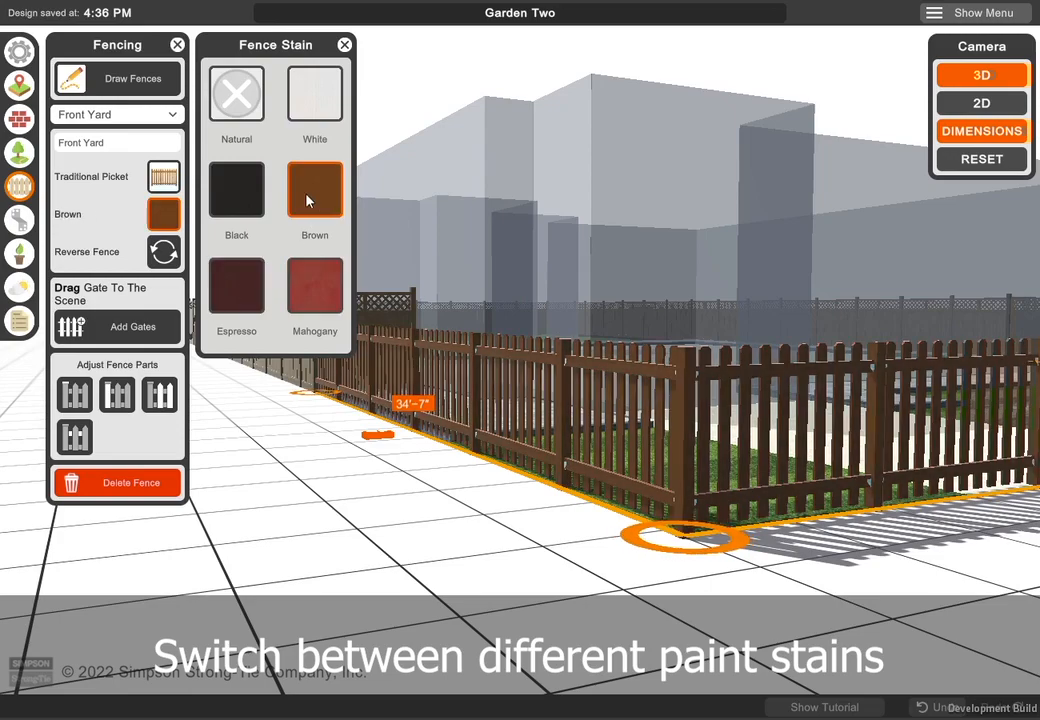
left_click(248, 202)
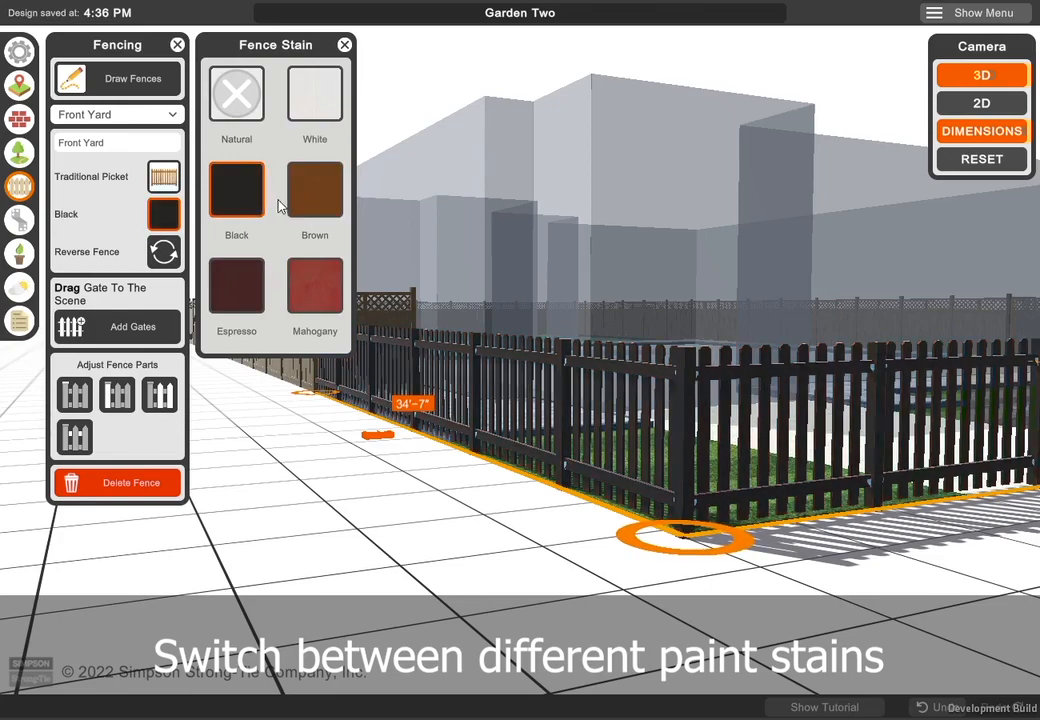
- Stain the Front Yard fence White and reverse its facing direction
left_click(316, 97)
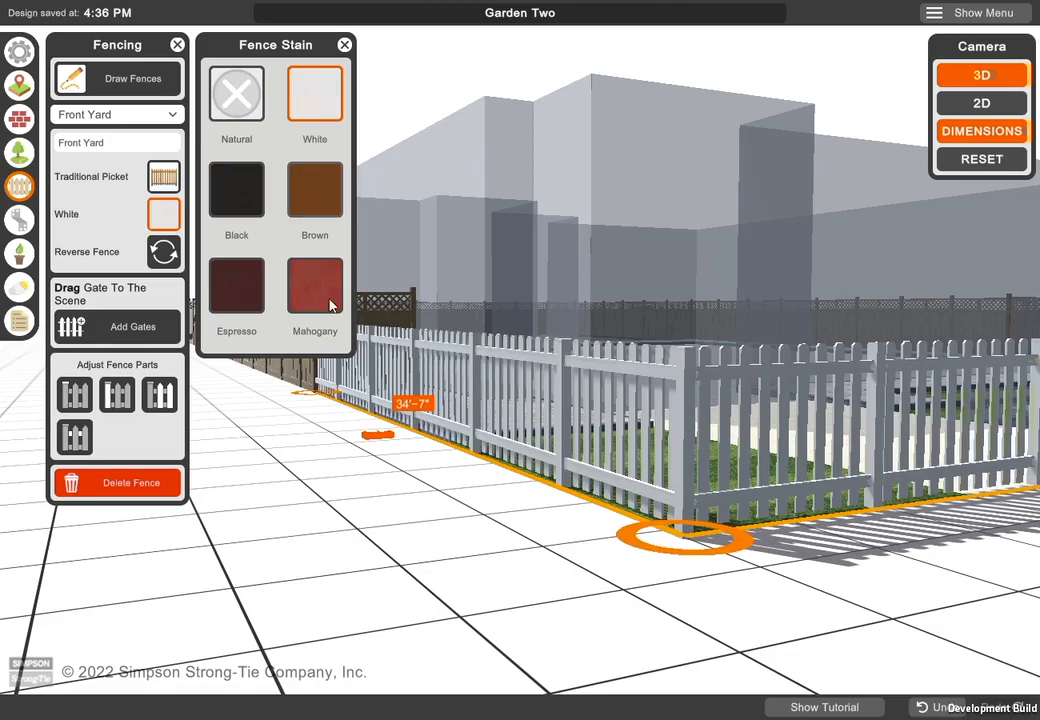
left_click(164, 252)
left_click_drag(434, 566, 603, 582)
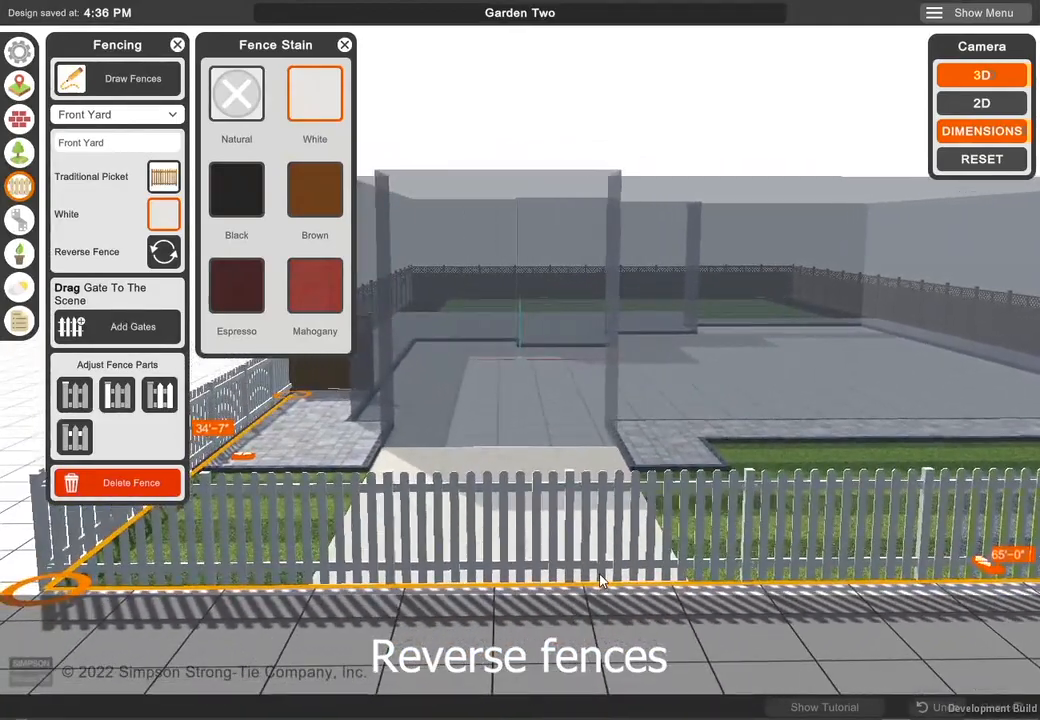
- Lengthen the short Back Yard fence return to about 6'-1" at the house wall and add a Single Gate 4ft to it
left_click(126, 342)
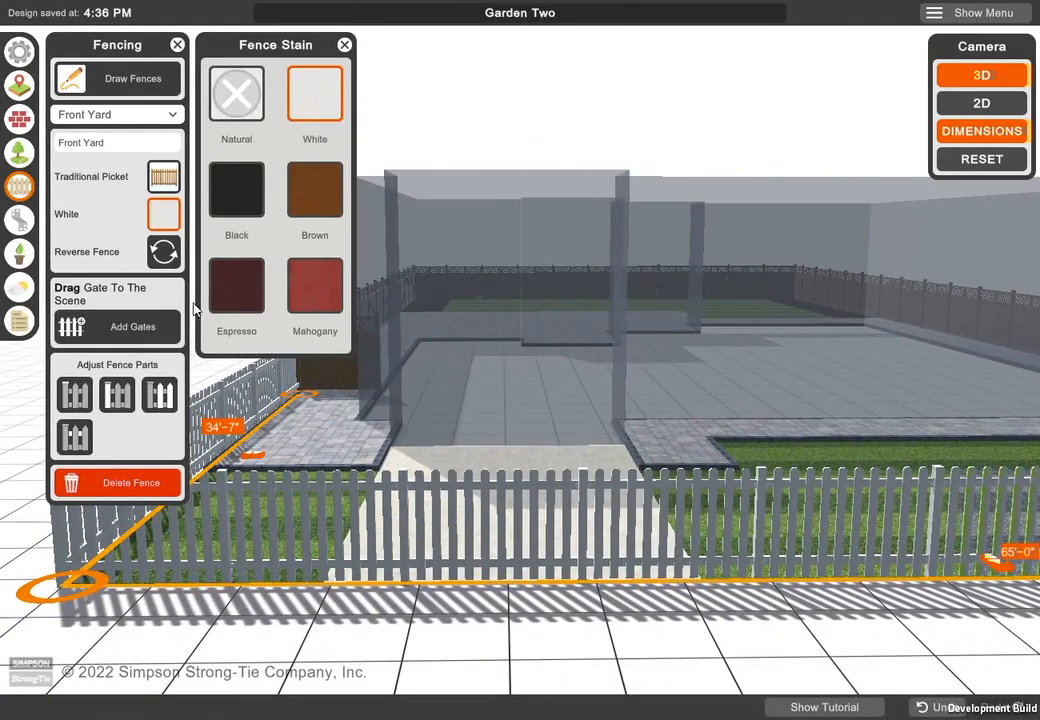
left_click_drag(335, 271, 516, 526)
left_click_drag(330, 632, 517, 440)
left_click(494, 434)
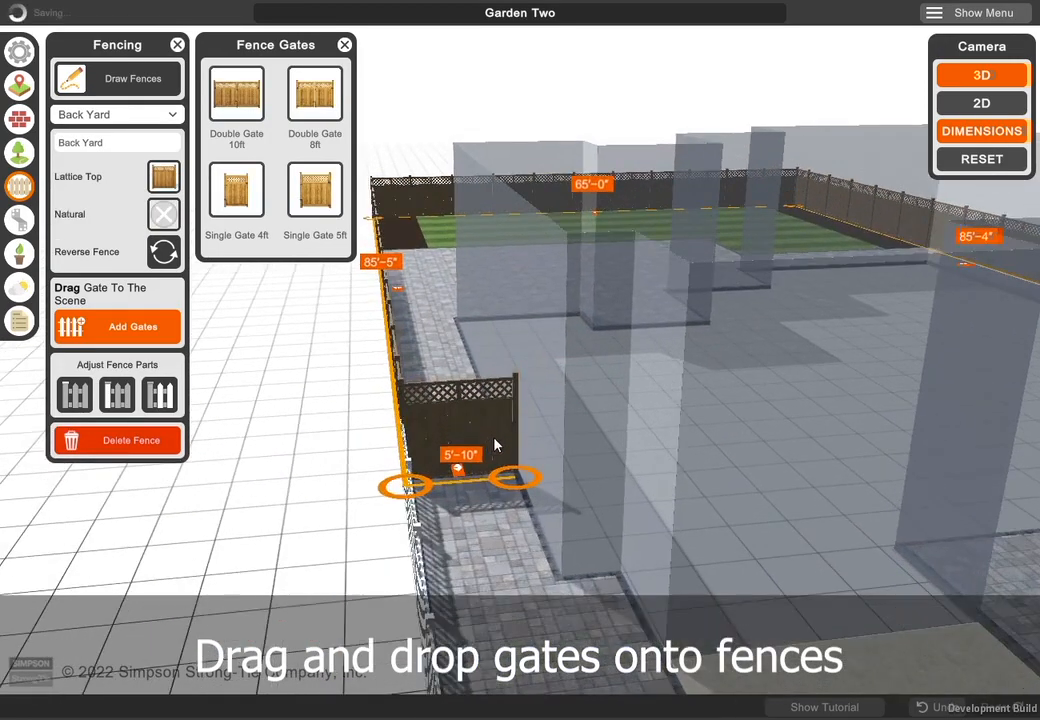
left_click_drag(517, 522, 524, 524)
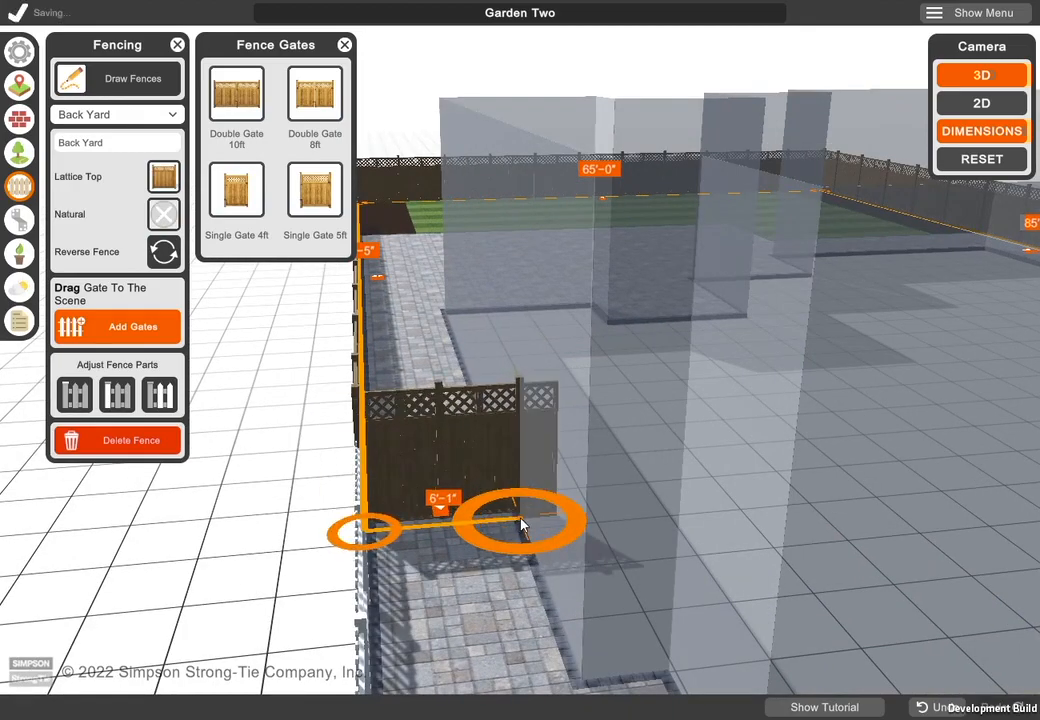
left_click_drag(247, 207, 395, 415)
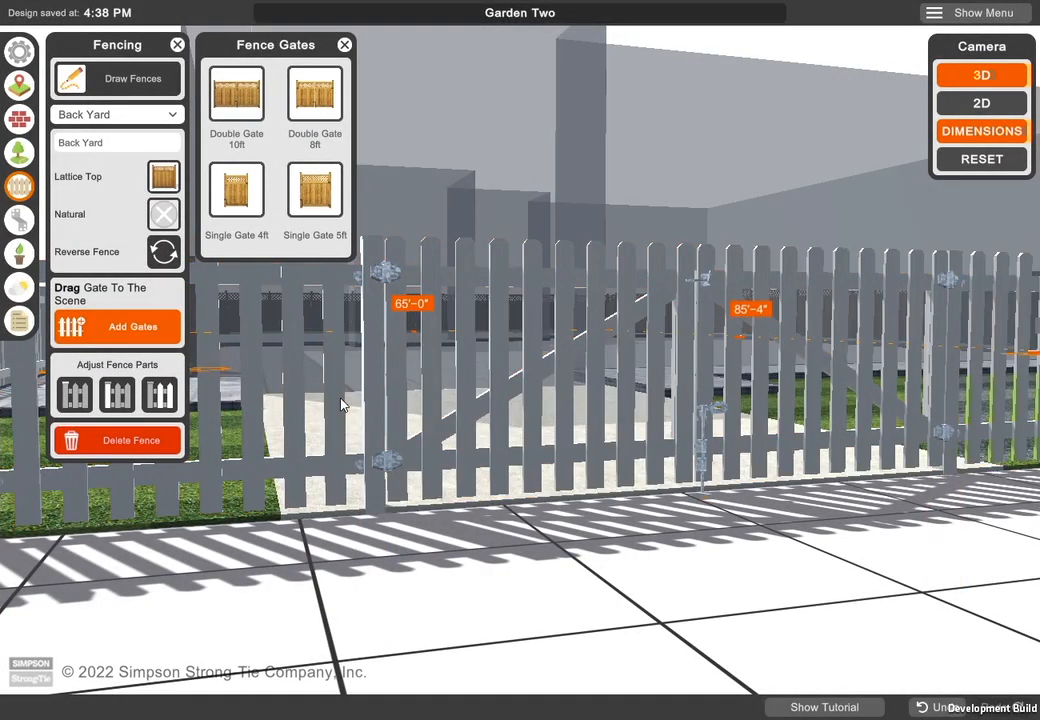
- Compare post caps on the Front Yard fence, then fit its posts with the Lattice Top Post Cap in White
left_click(340, 404)
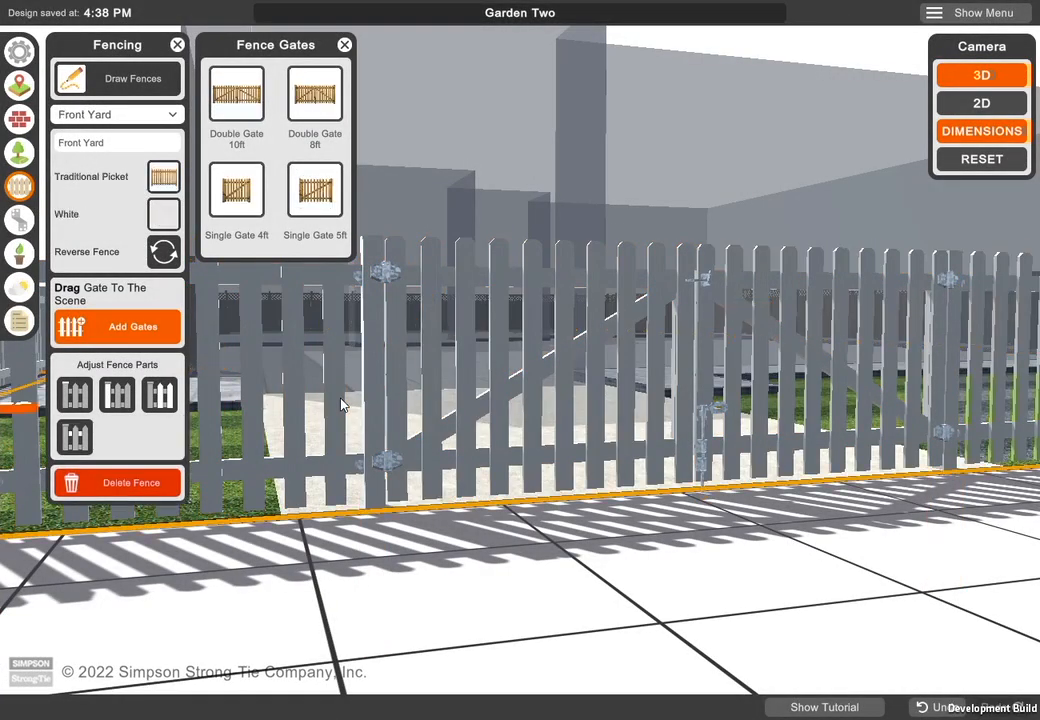
left_click(76, 396)
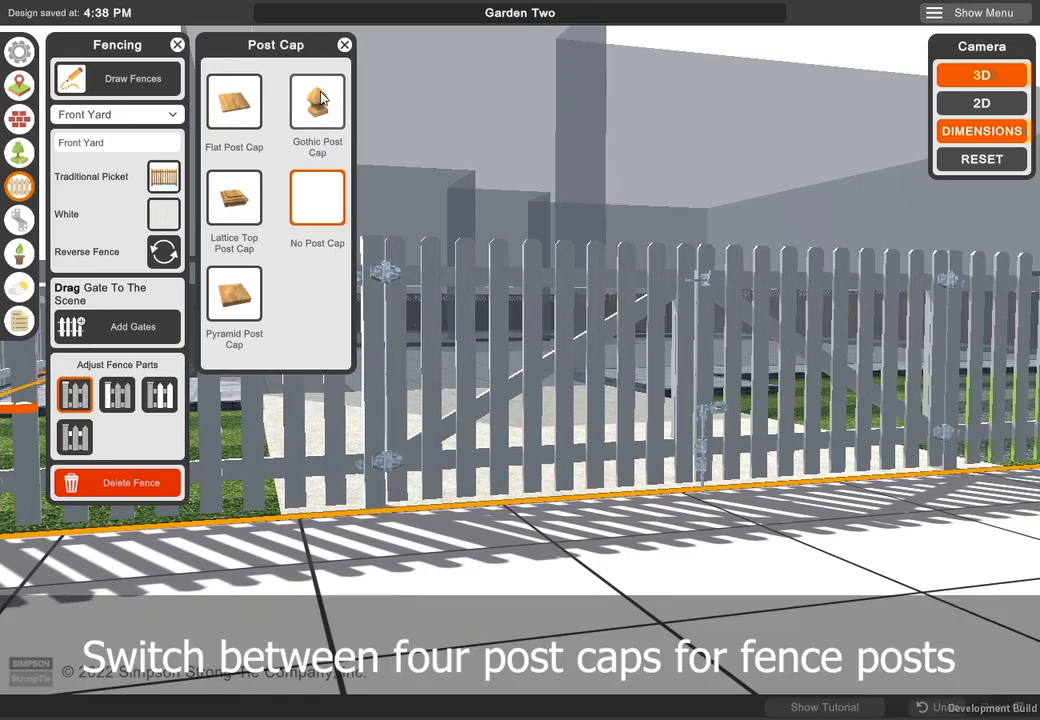
left_click(320, 97)
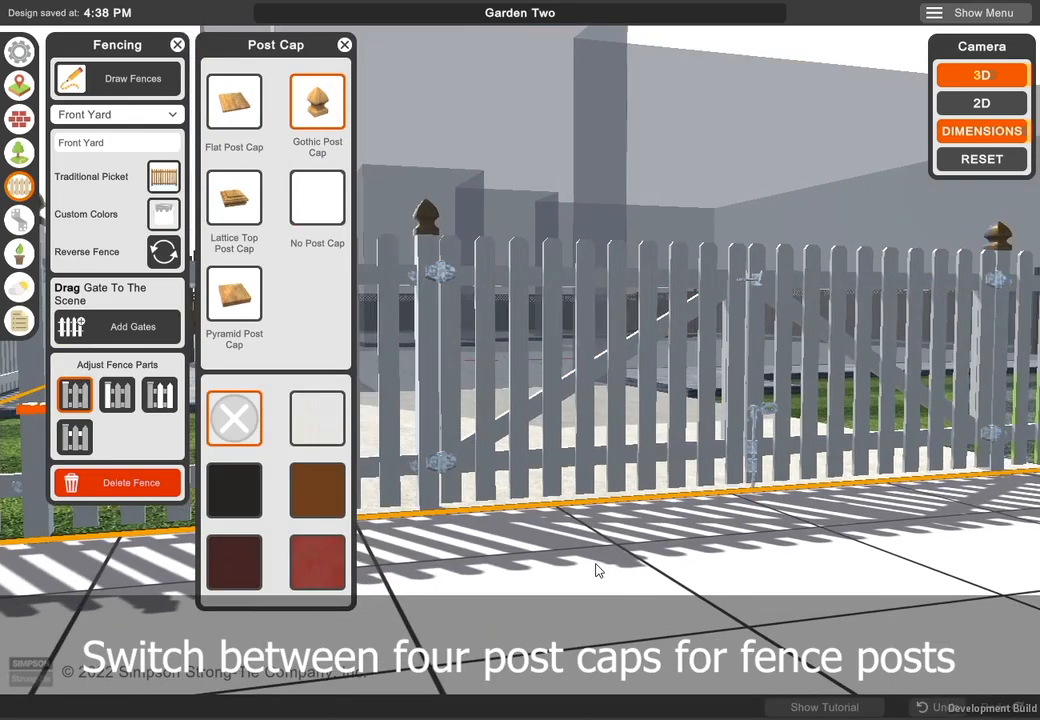
left_click(244, 290)
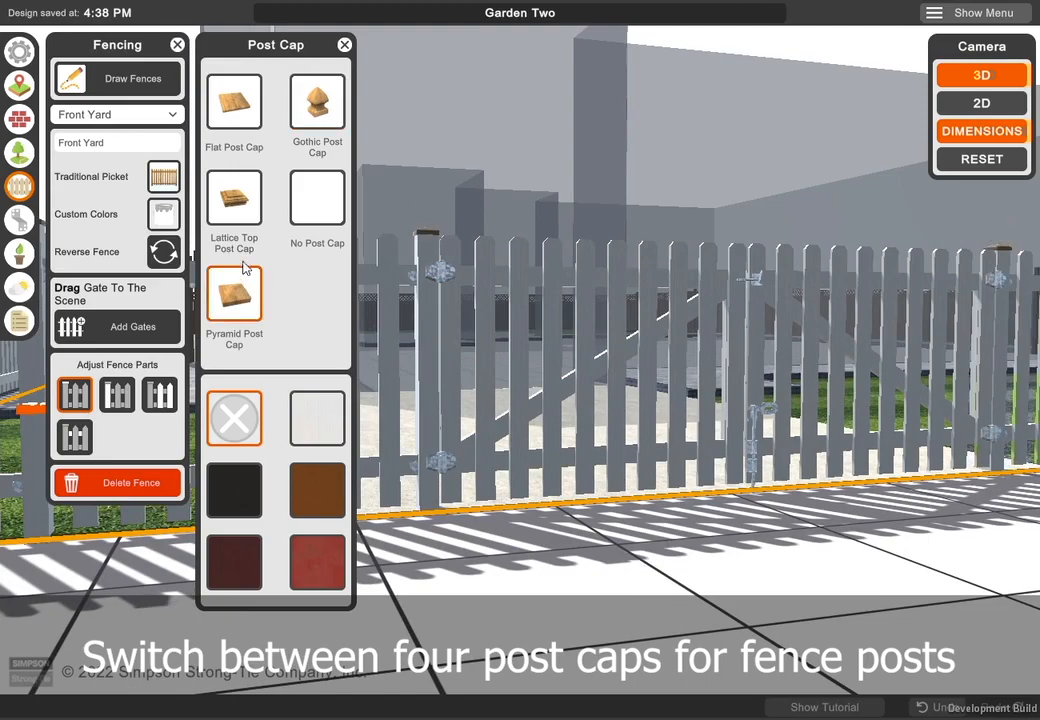
left_click(249, 120)
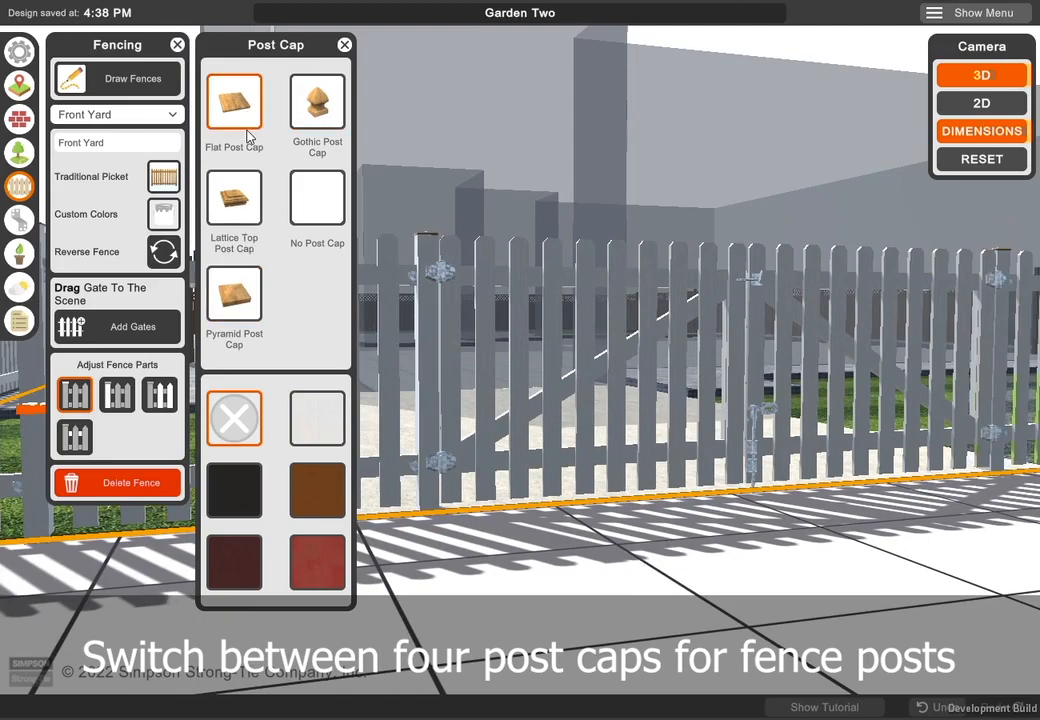
left_click(244, 207)
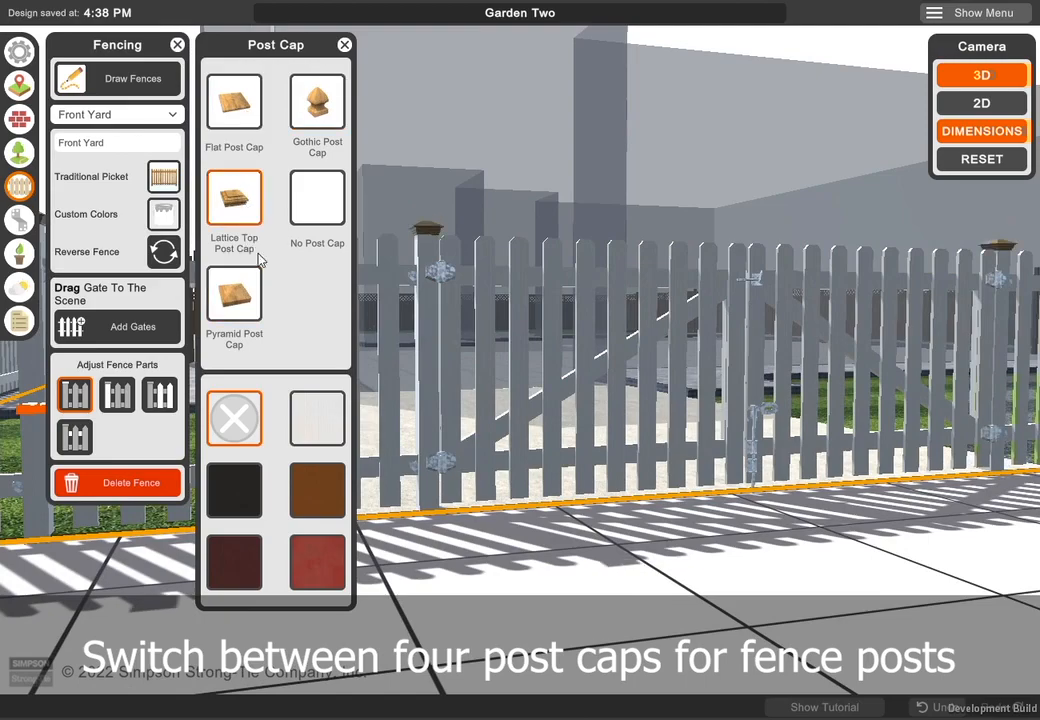
left_click(318, 418)
- Try Mahogany, Espresso, Brown and Black on the Front Yard fence's pickets, then return them to White
left_click(160, 397)
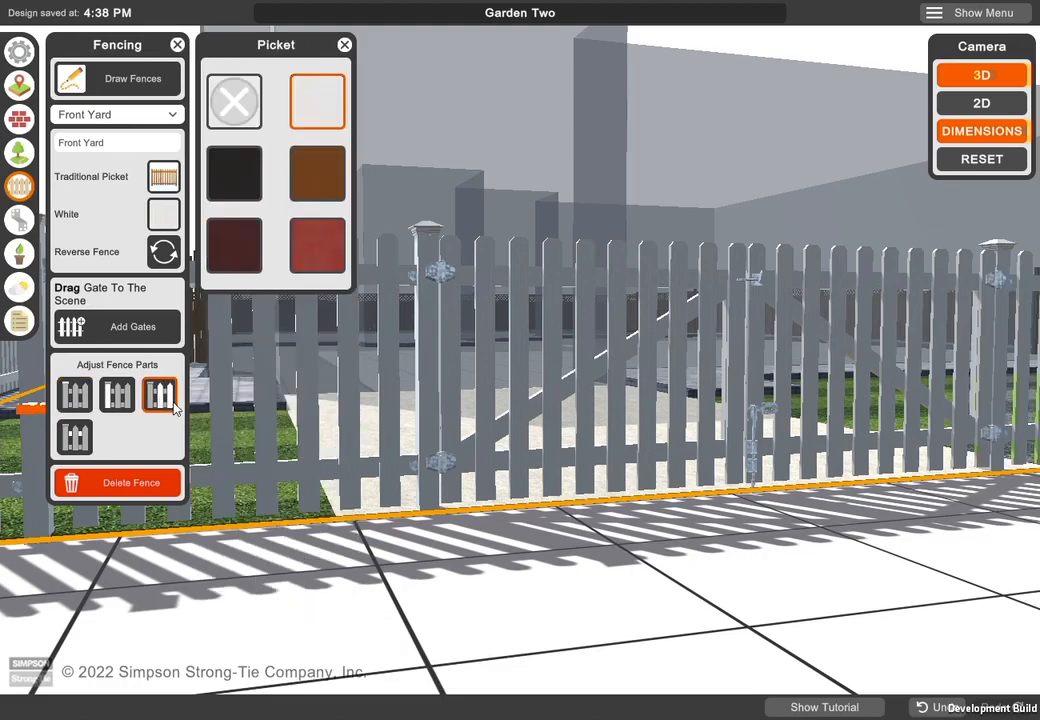
left_click(312, 262)
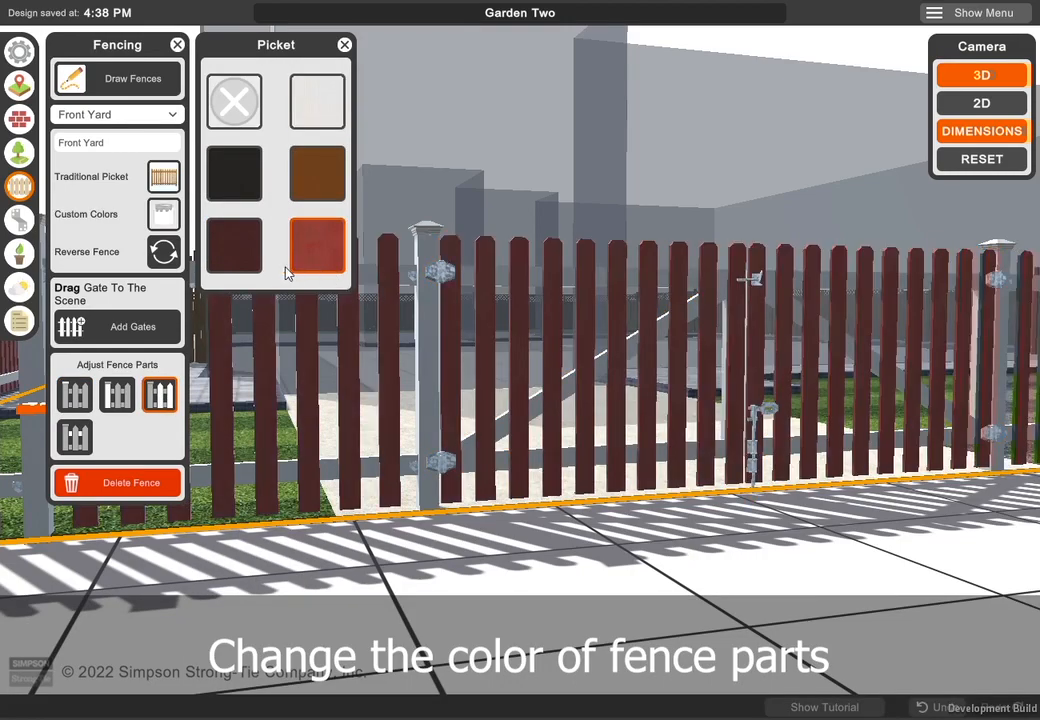
left_click(243, 252)
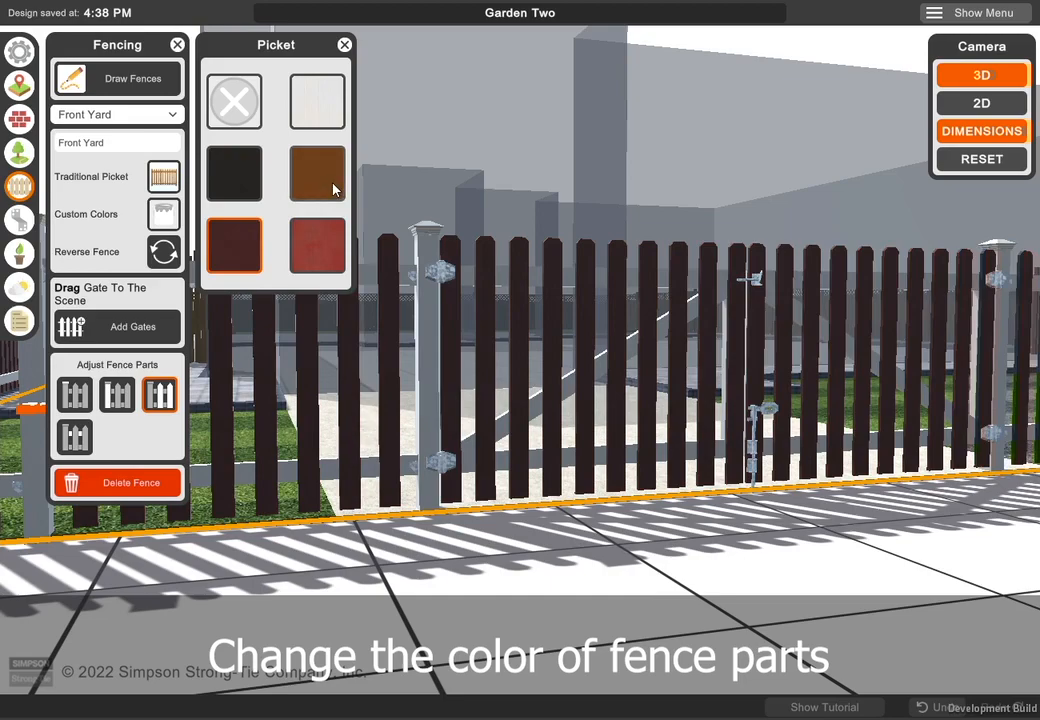
left_click(333, 189)
left_click(248, 179)
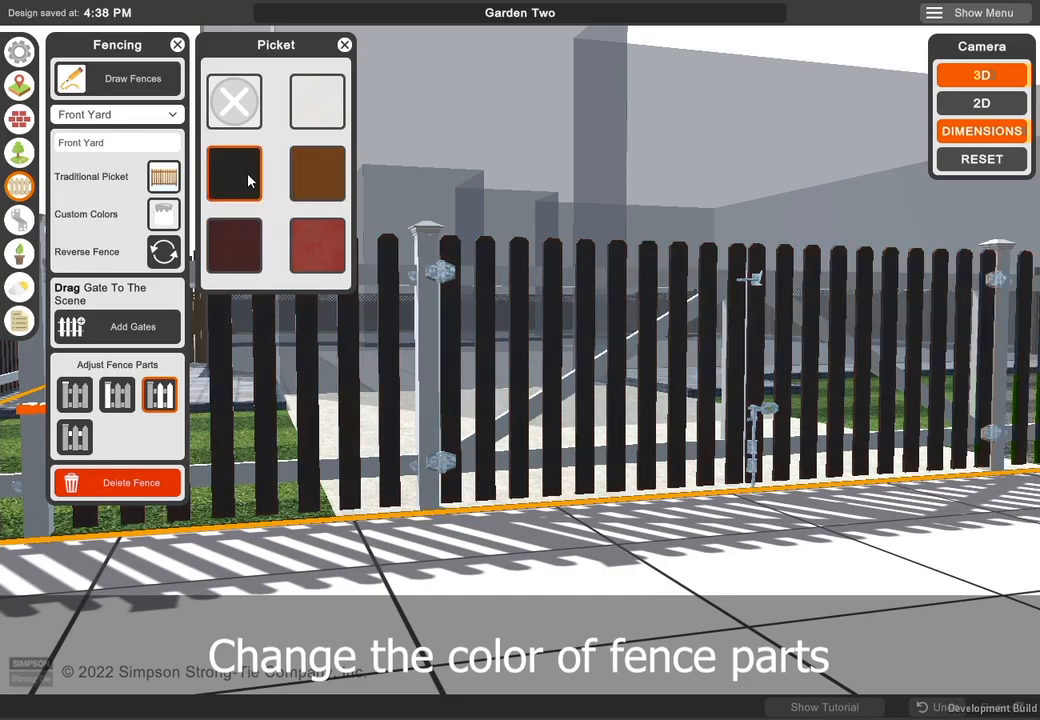
left_click(313, 104)
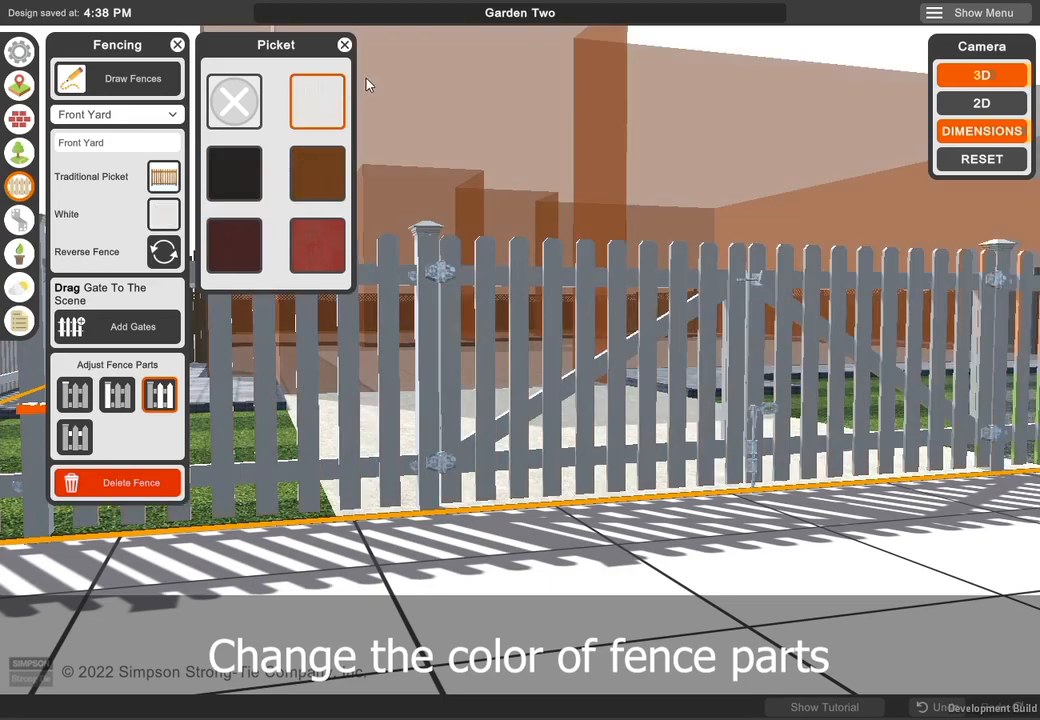
left_click(343, 46)
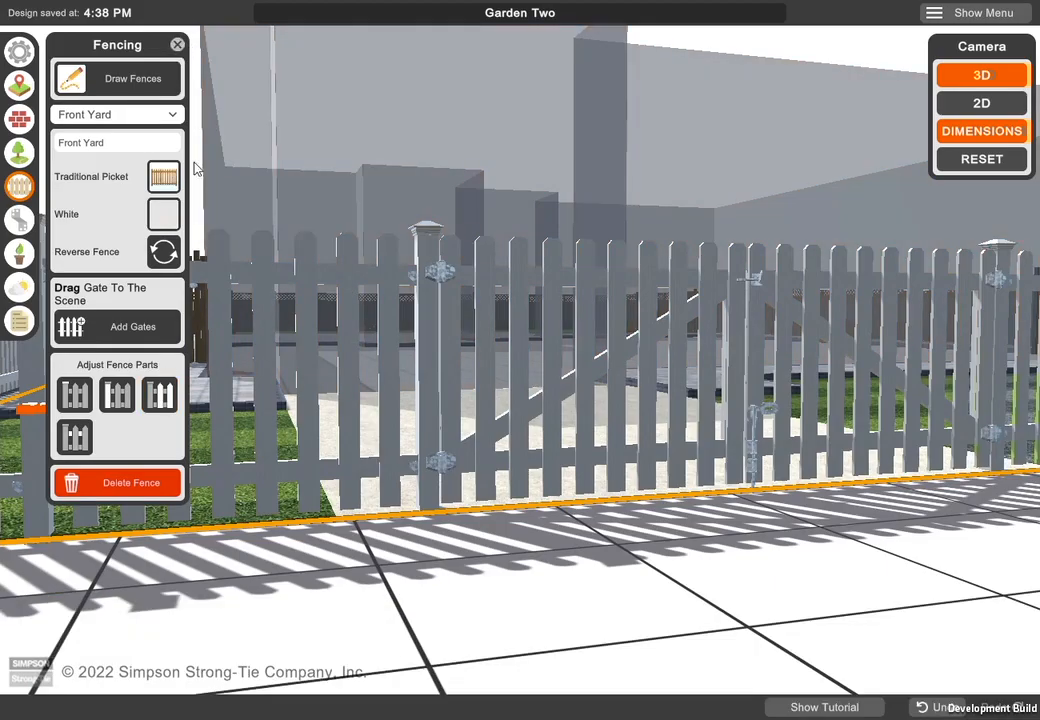
left_click(177, 45)
- Highlight the Front Yard fence-to-post connectors on the fence and show the FBR24 model in the 3D viewer
scroll(220, 371, "down", 10)
left_click_drag(360, 522, 115, 431)
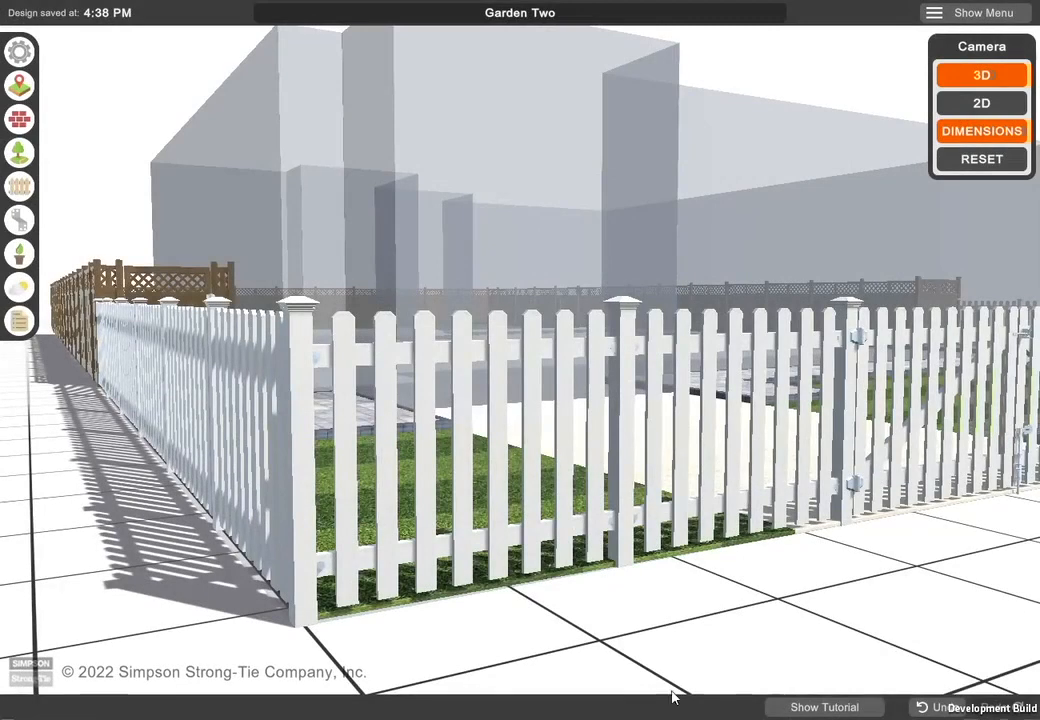
left_click(21, 222)
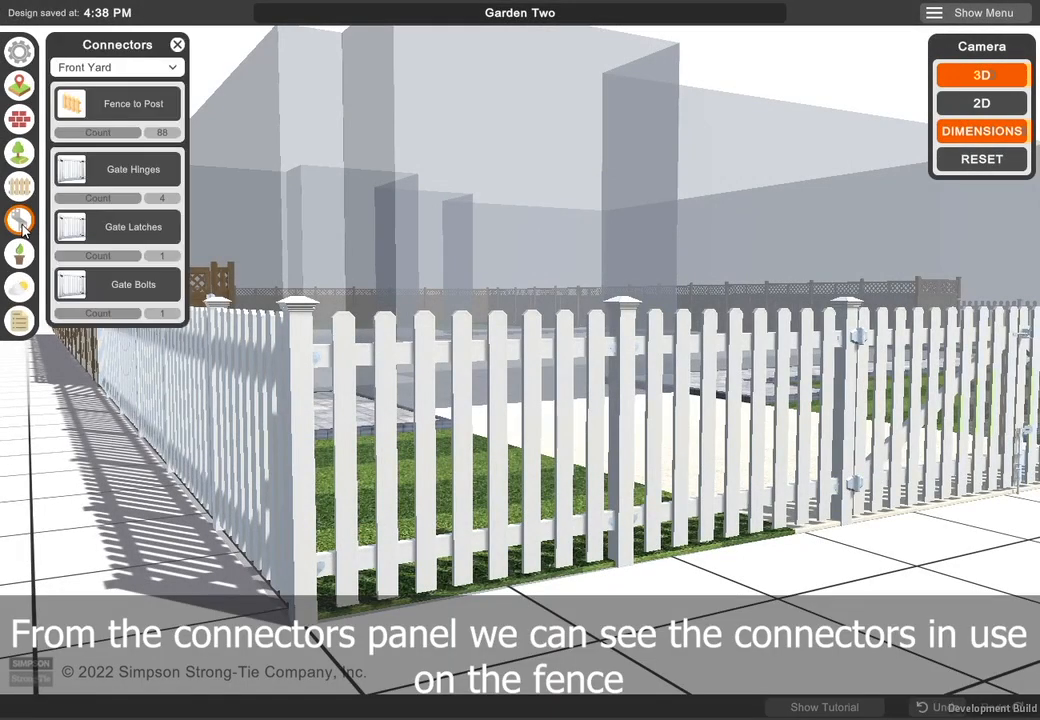
left_click(105, 110)
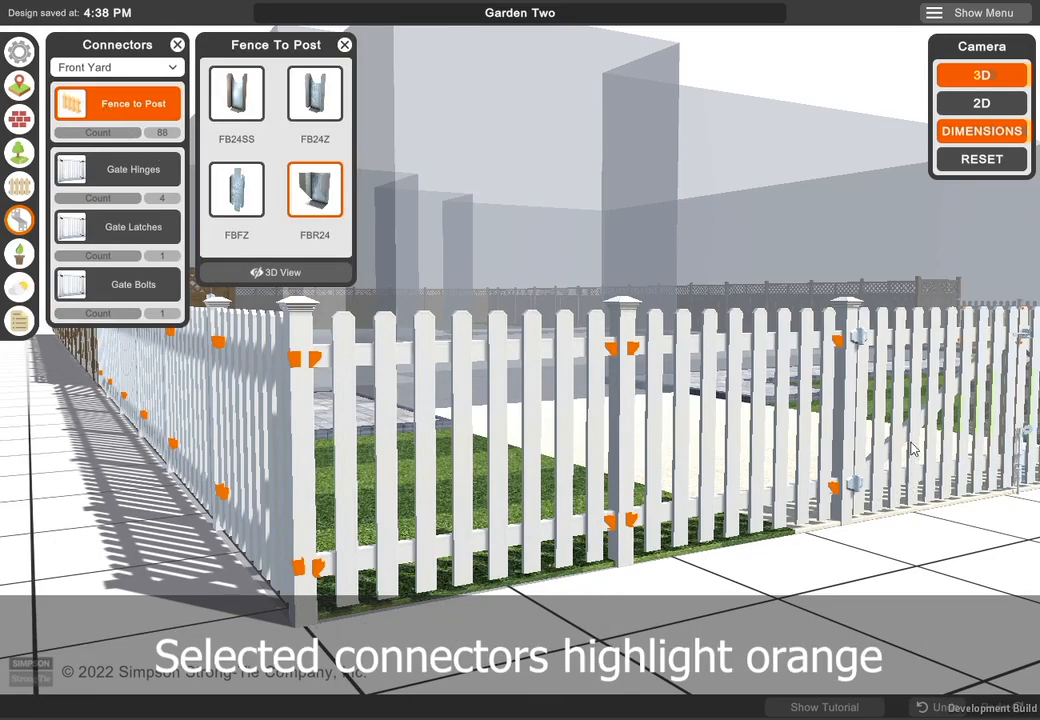
left_click(287, 272)
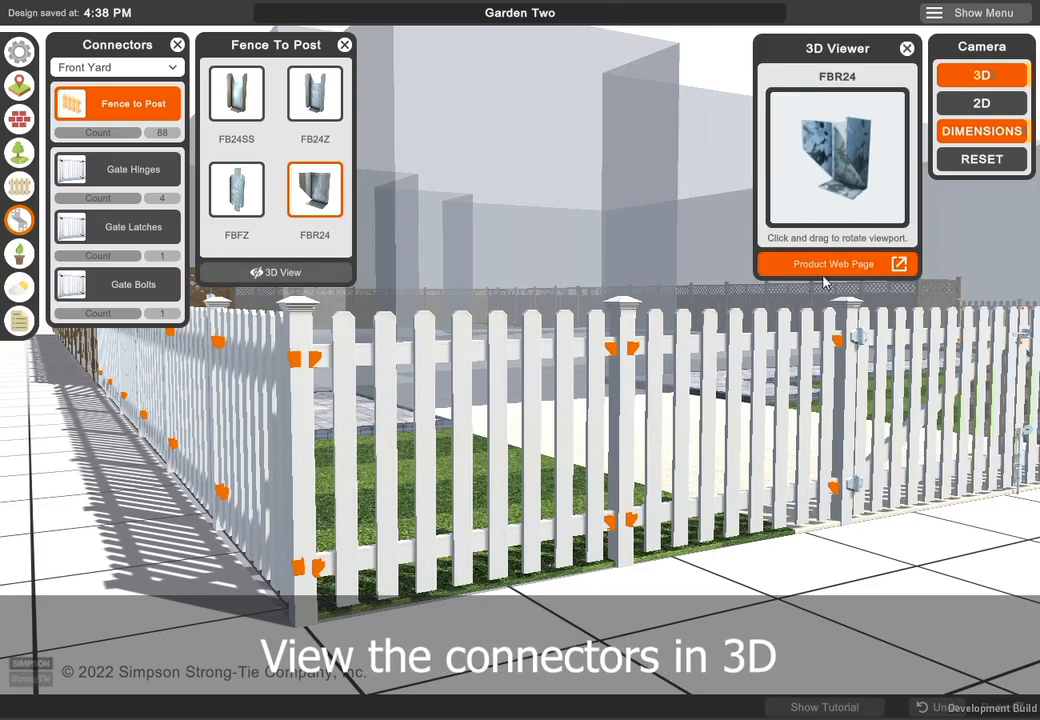
- Compare the FBFZ and FB24Z fence-to-post connectors, choose FB24SS for the Front Yard fence, and open its product web page
left_click(247, 199)
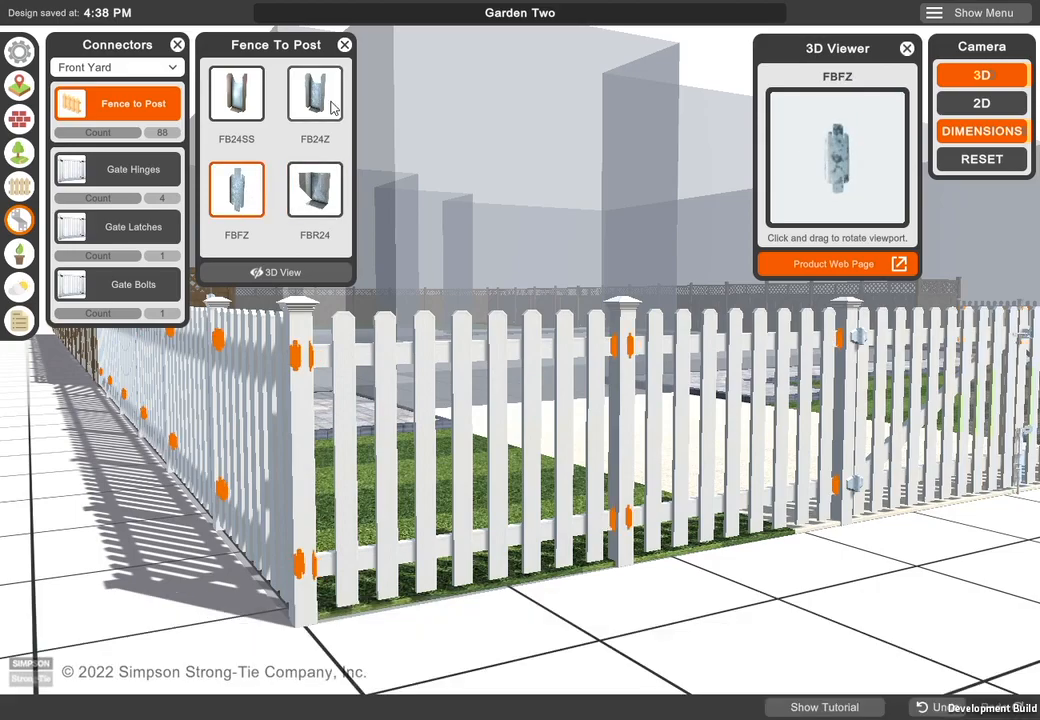
left_click(332, 106)
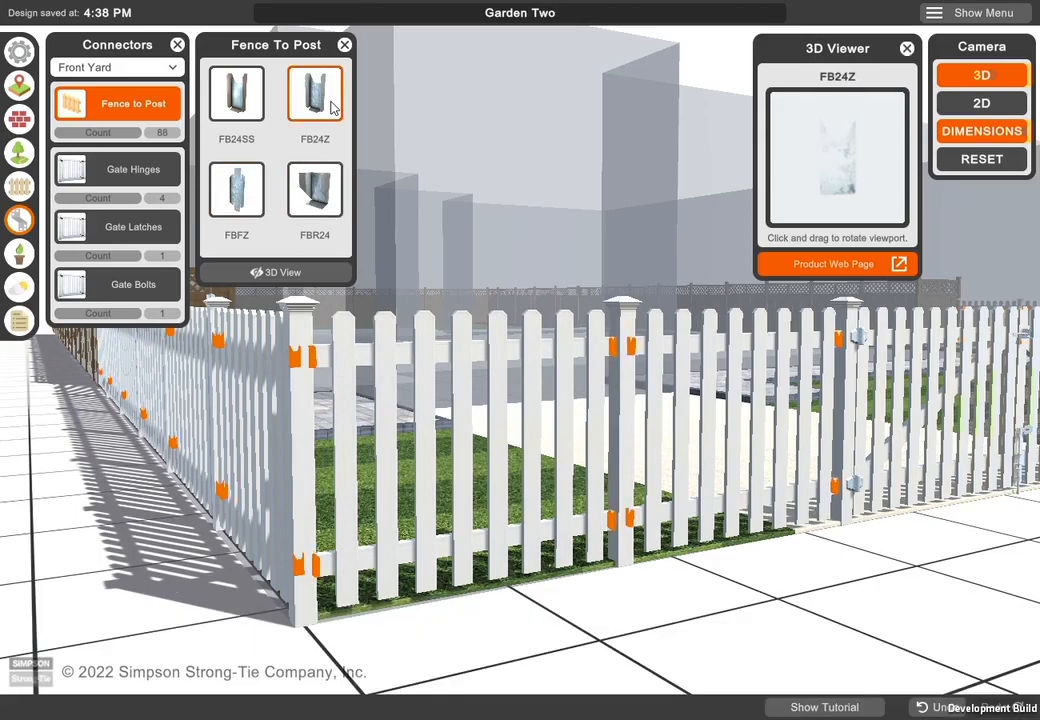
left_click(243, 104)
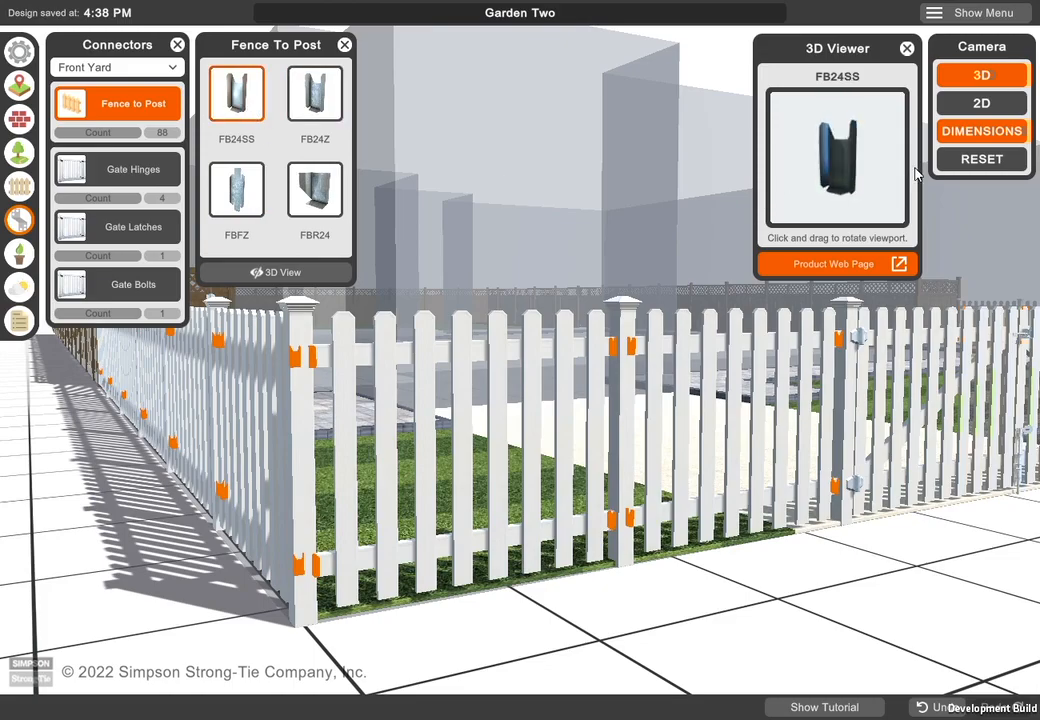
left_click(845, 265)
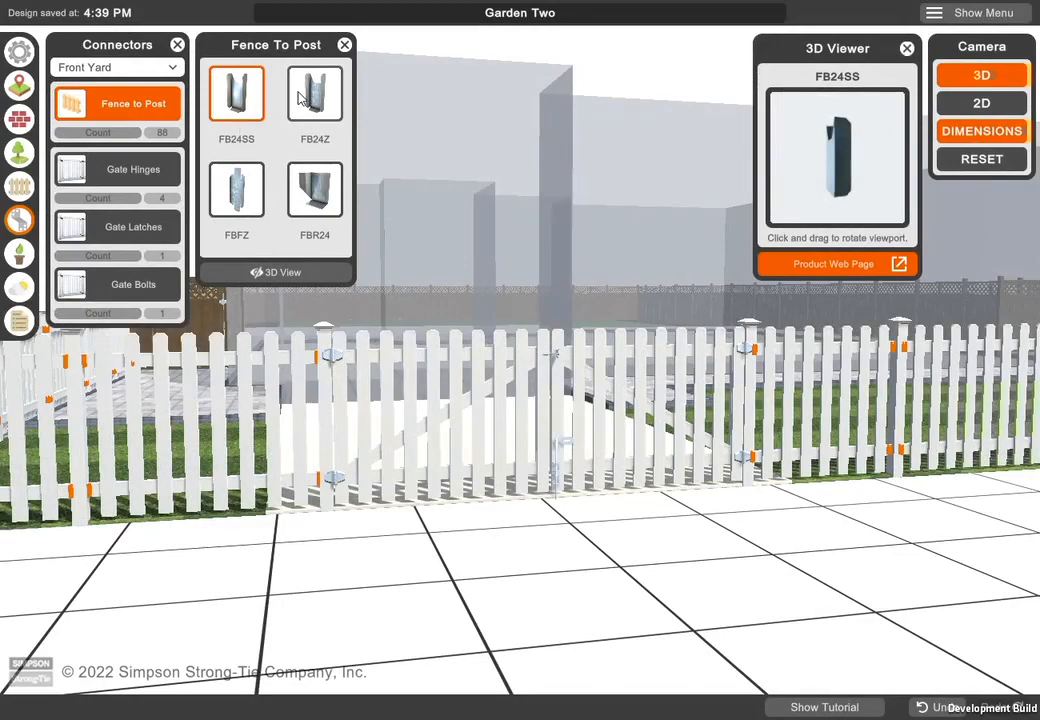
left_click(344, 46)
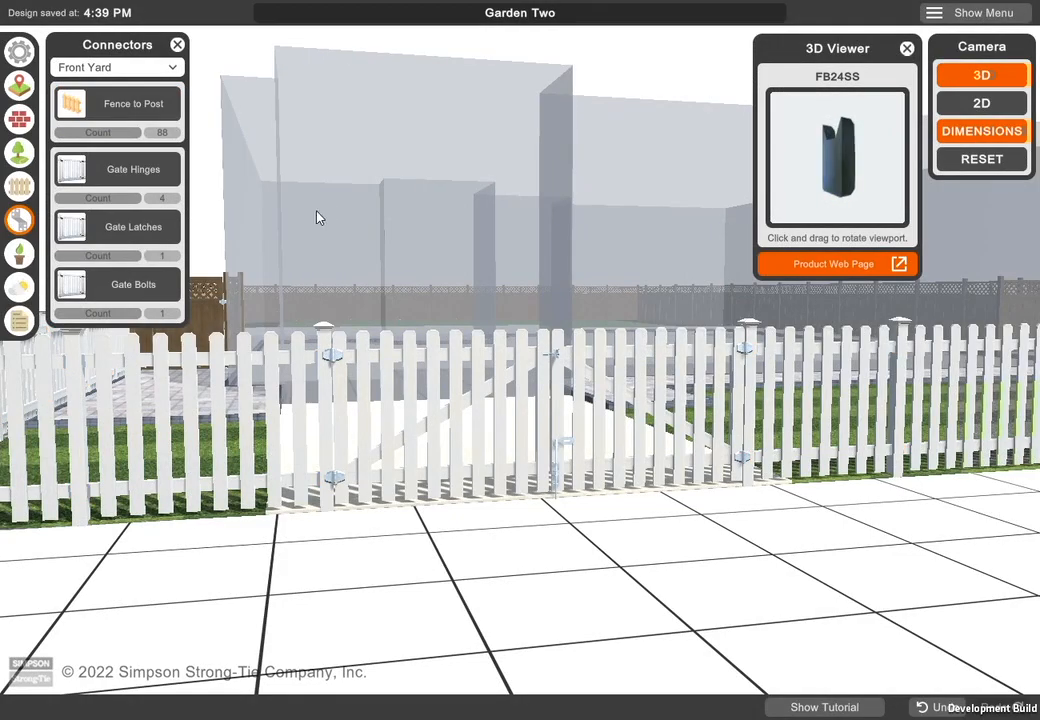
- Try the Top Gate Hinge on the Front Yard double gate, then switch back to the Generic Gate Hinge
left_click(133, 168)
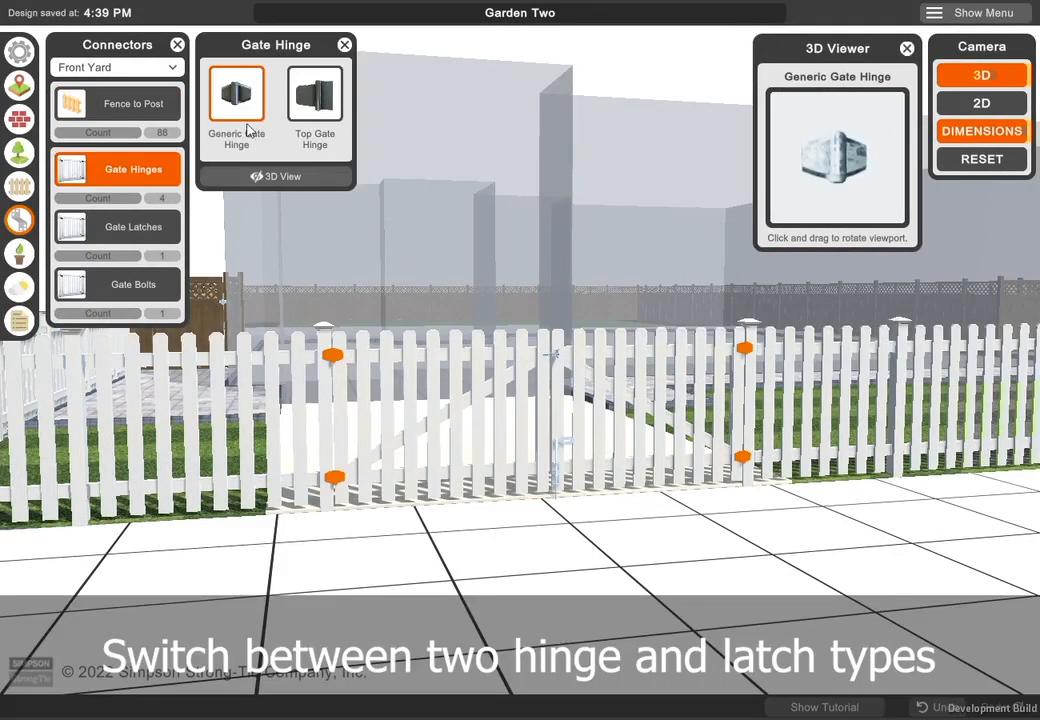
left_click(328, 113)
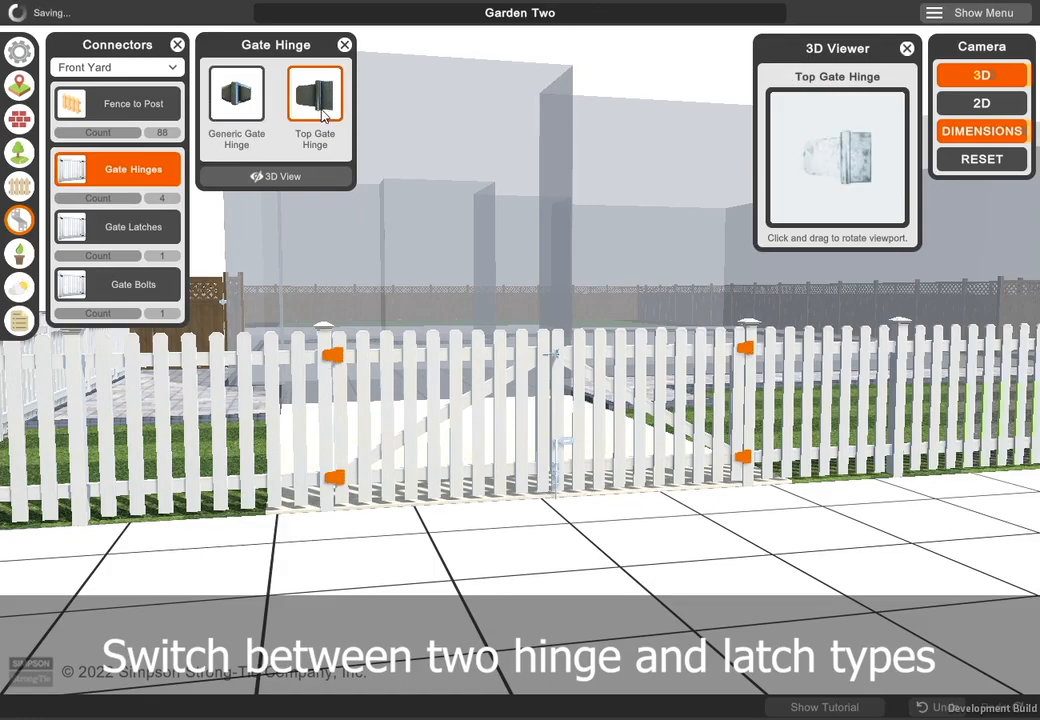
left_click(226, 106)
- Fit the Front Yard double gate with the Spaced Gate Latch and set its gate bolt to No Bolt
left_click(138, 228)
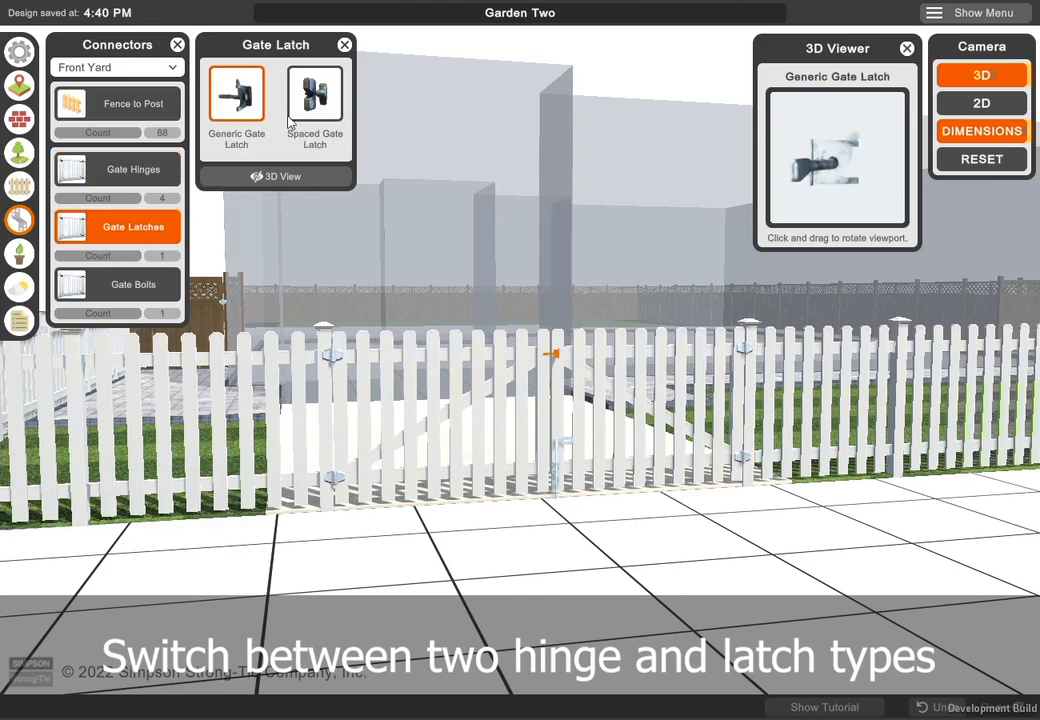
left_click(313, 112)
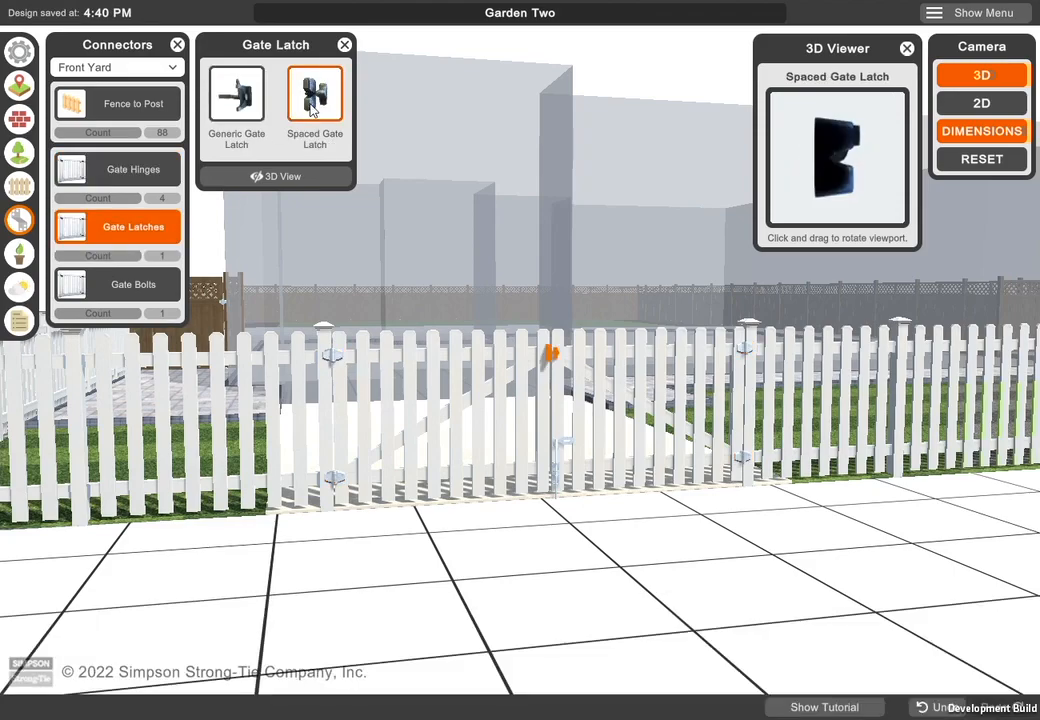
left_click(168, 283)
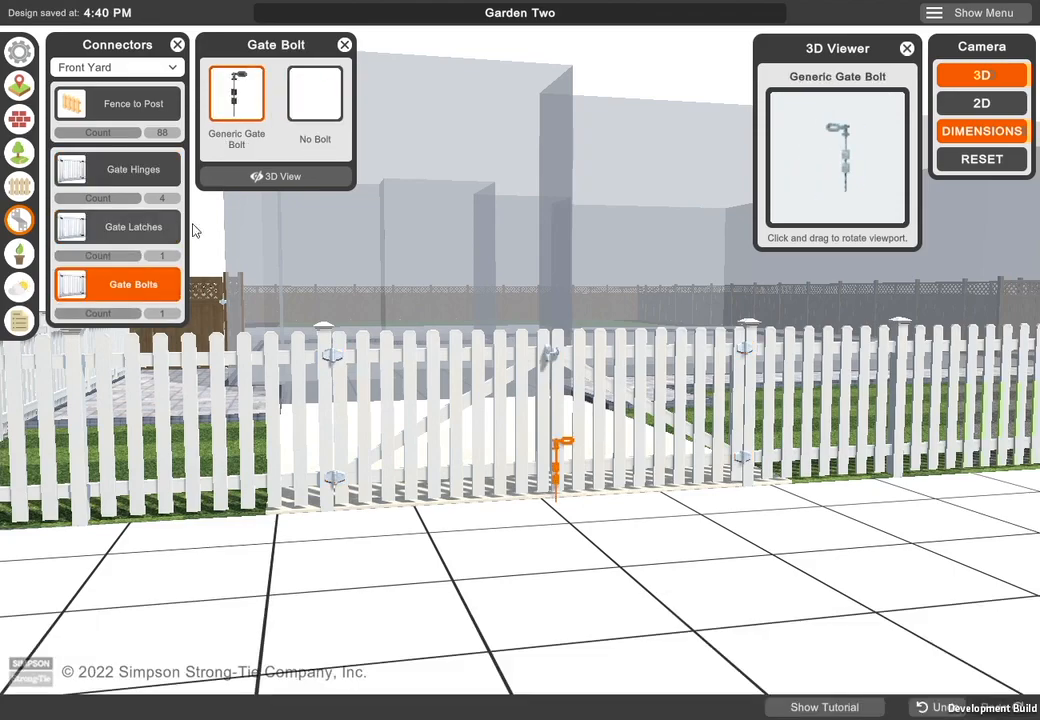
left_click(314, 94)
left_click(344, 45)
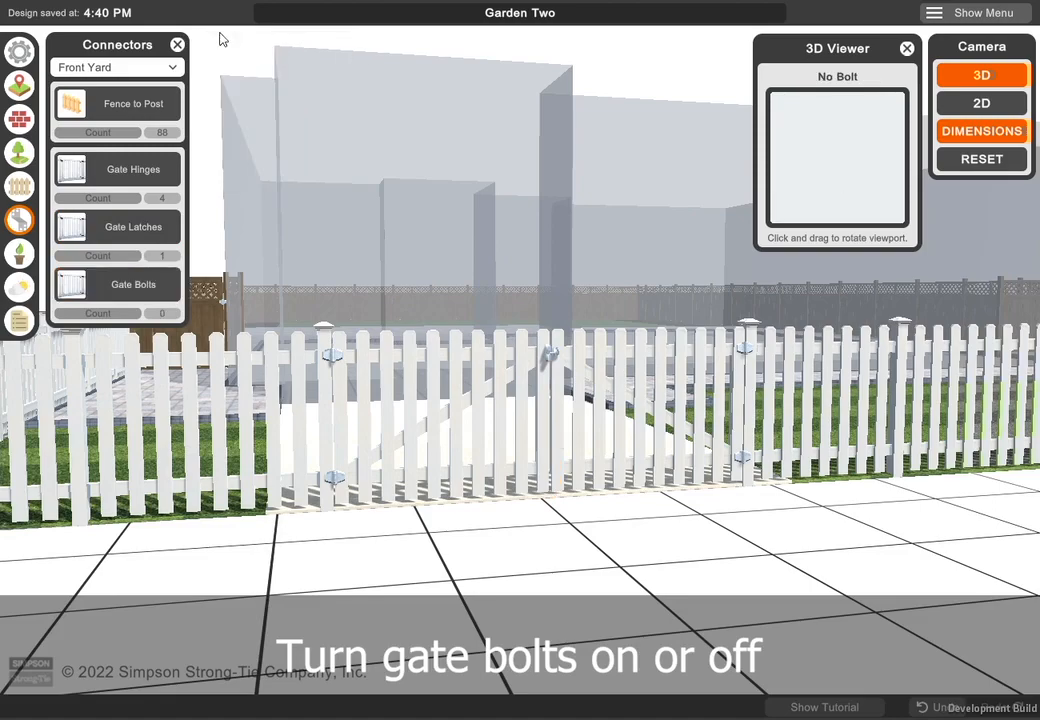
left_click(177, 45)
- Place a Folding Table and two Folding Chairs on the paved patio near the lattice-top fence
left_click_drag(880, 535, 824, 599)
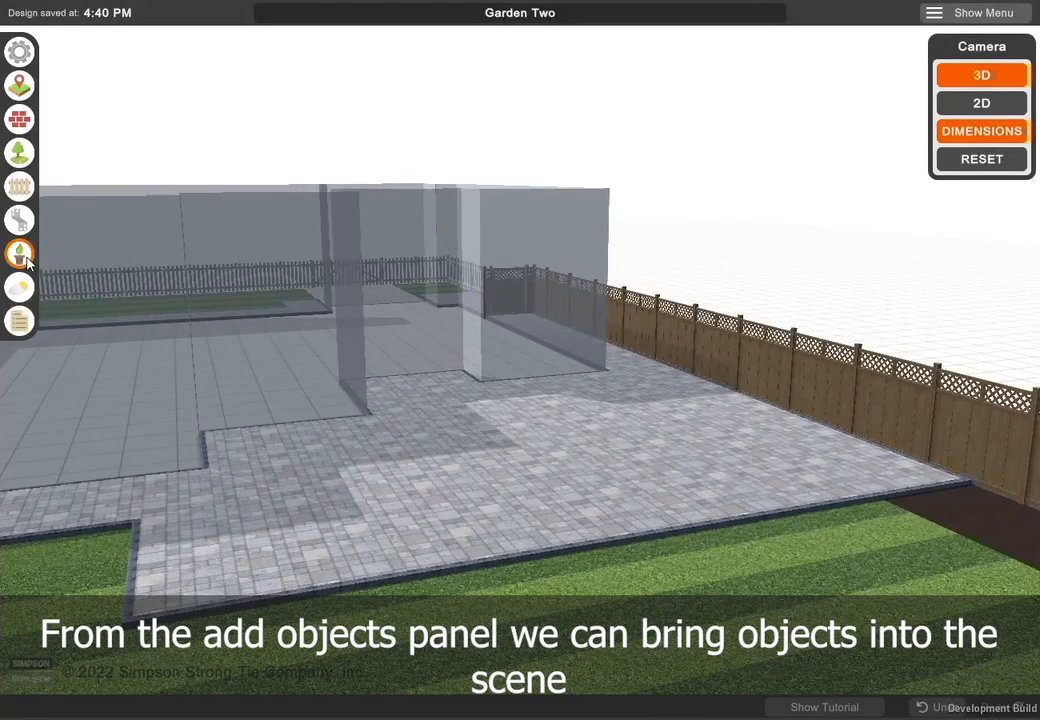
left_click(20, 255)
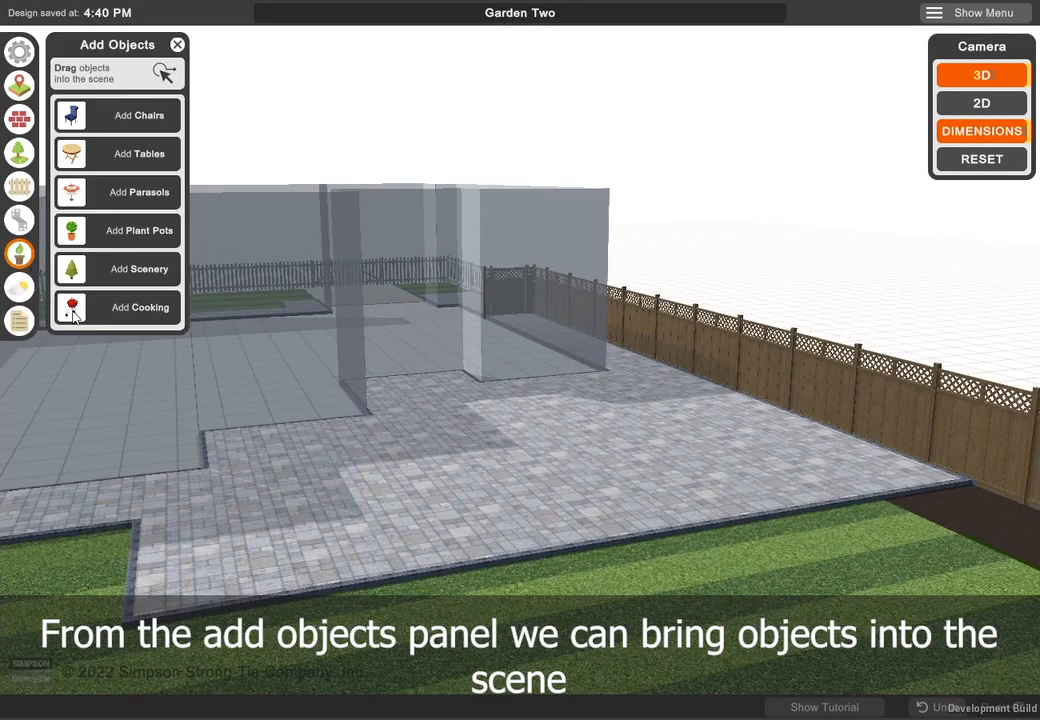
left_click(130, 160)
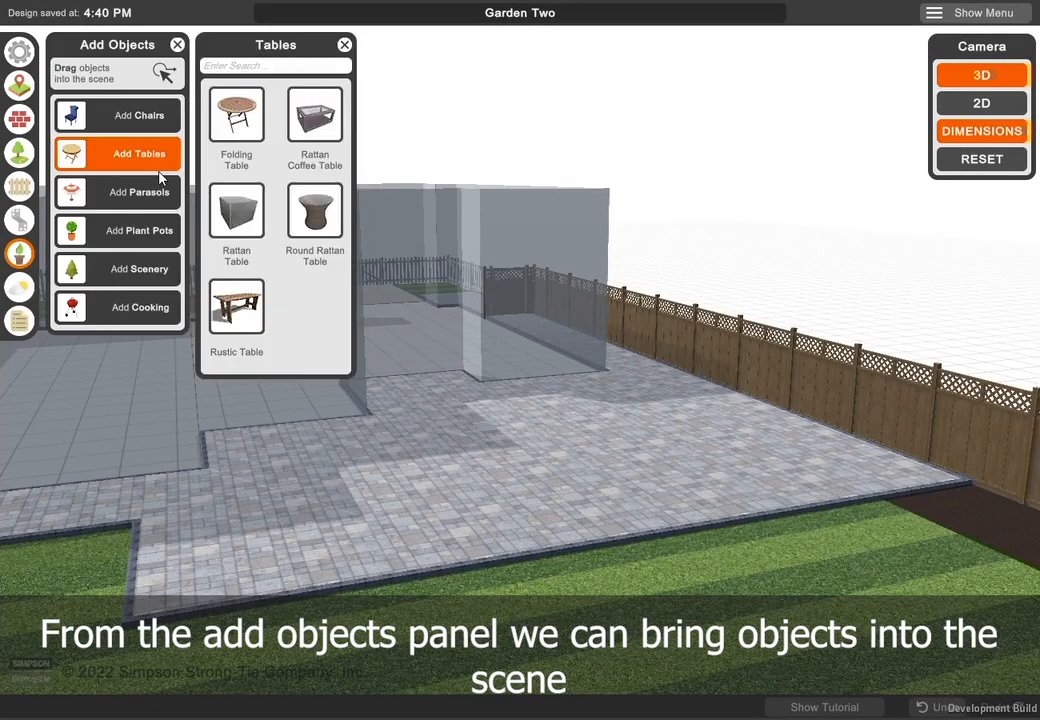
left_click_drag(236, 120, 756, 470)
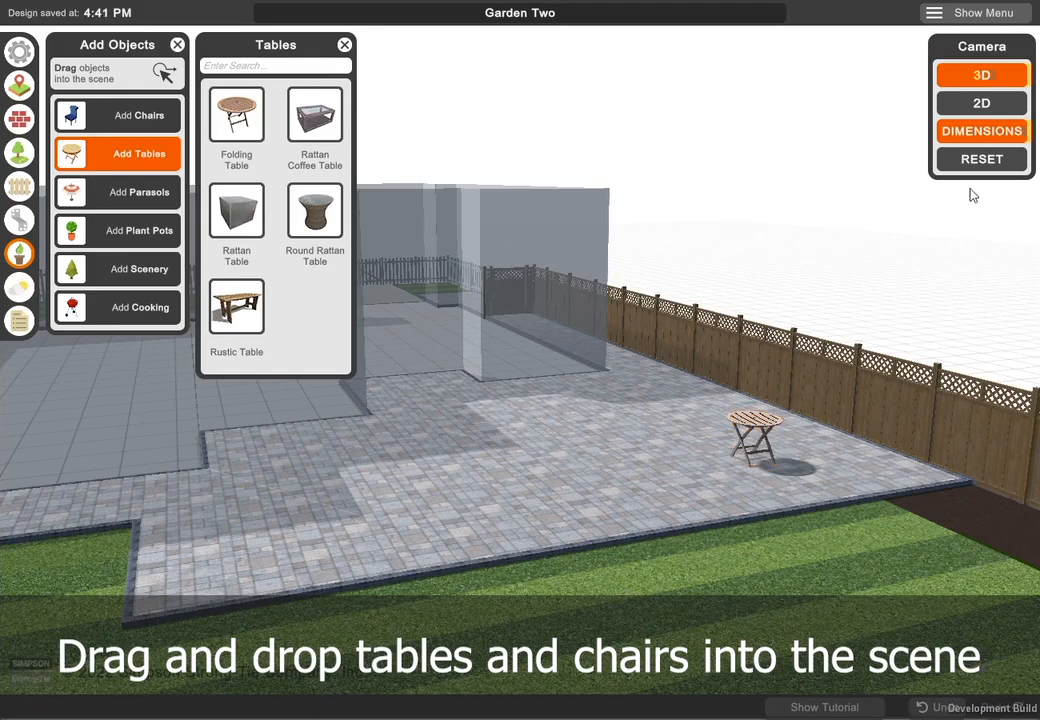
left_click(118, 113)
left_click_drag(229, 193, 762, 443)
- In the 2D view, move the nearer folding chair to the table's upper-left edge and rotate it to face the table
left_click(953, 104)
middle_click_drag(621, 502, 590, 463)
scroll(600, 460, "up", 7)
scroll(715, 388, "up", 5)
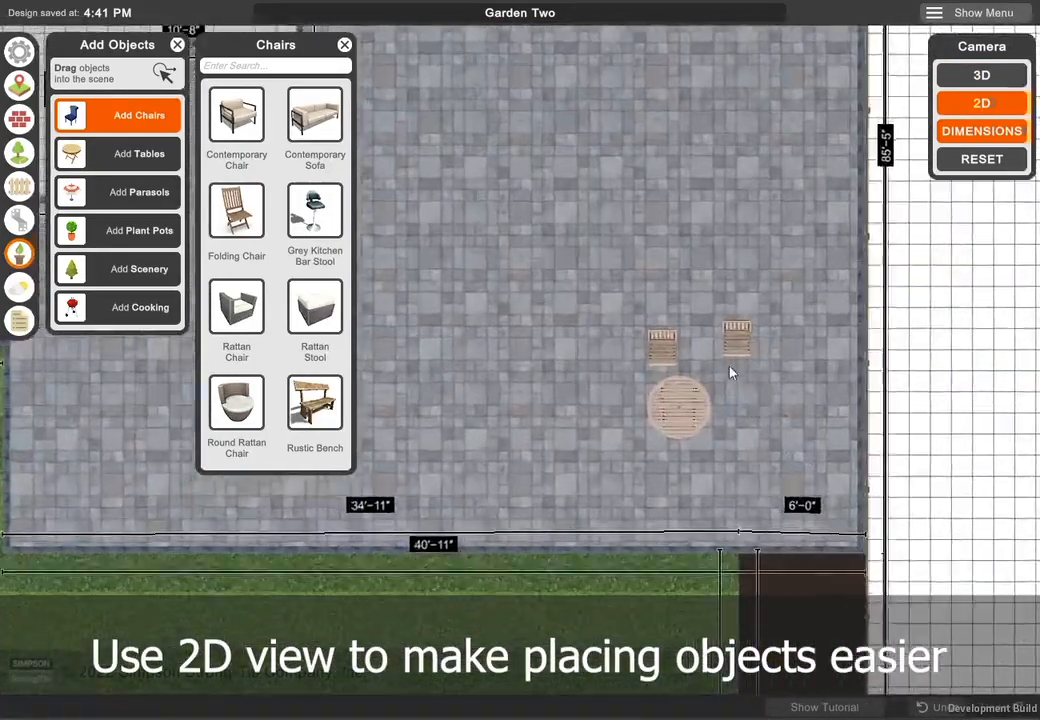
scroll(715, 380, "up", 4)
key("d")
left_click(541, 348)
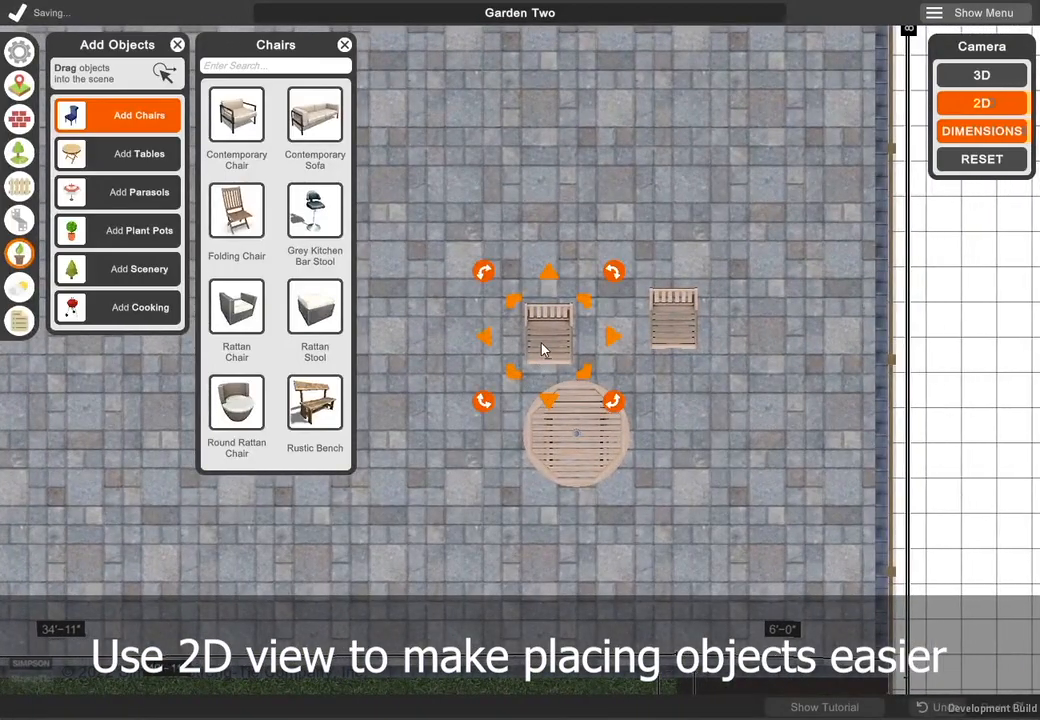
left_click_drag(541, 348, 494, 547)
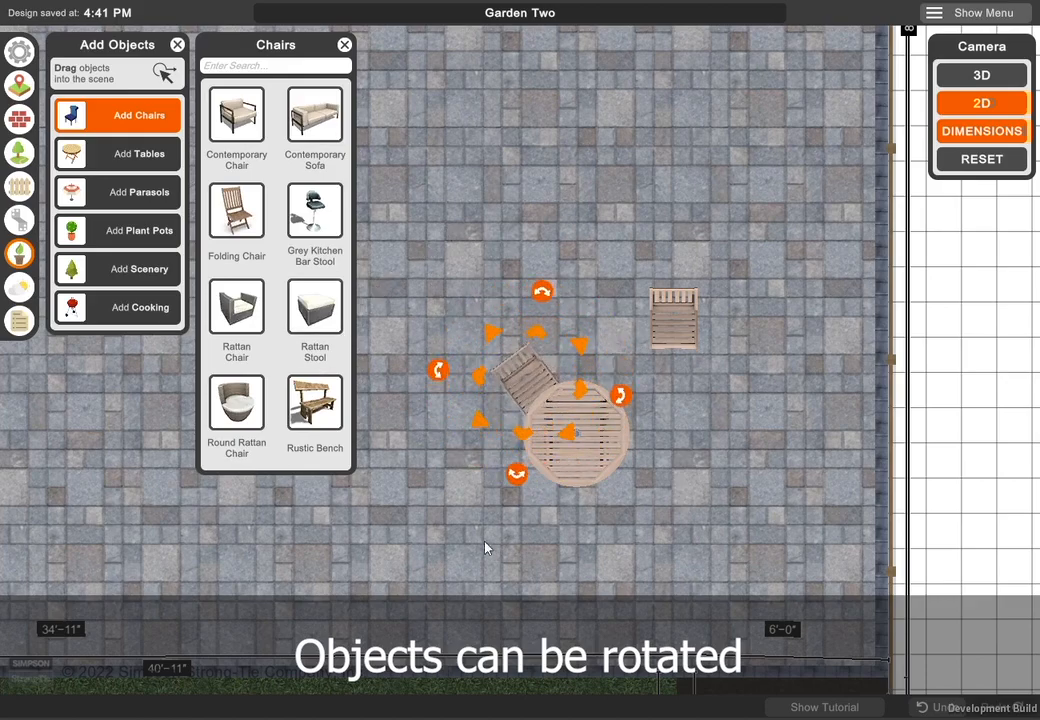
- Move the other folding chair to the table's upper-right edge and rotate it to face the table
left_click(673, 348)
left_click_drag(673, 348, 625, 412)
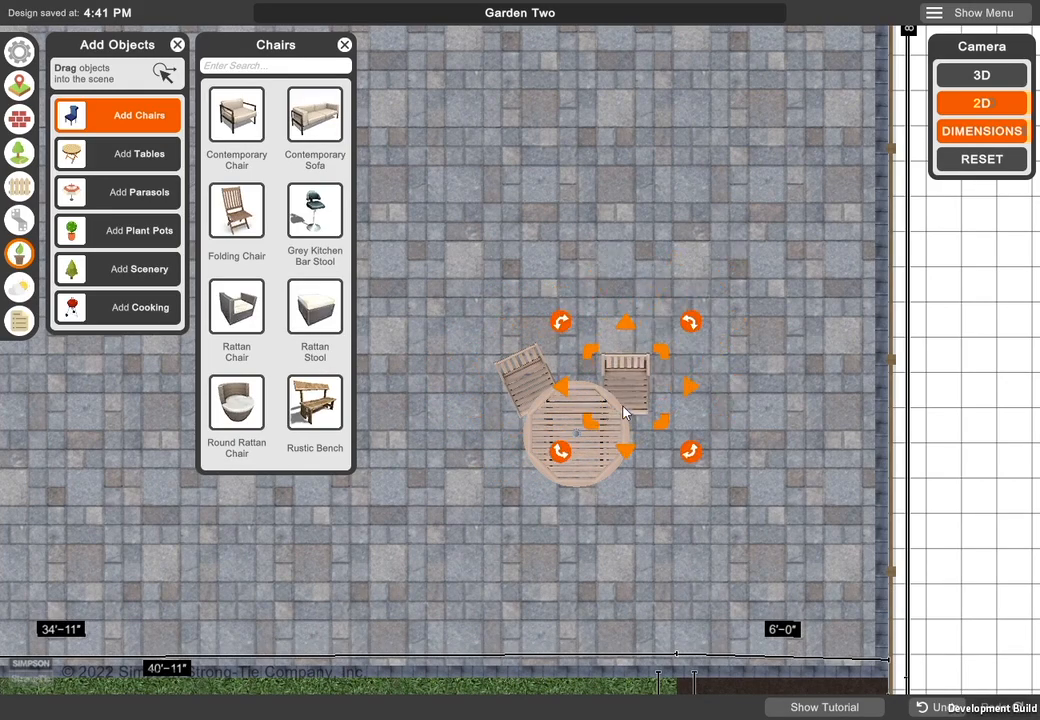
left_click_drag(690, 455, 647, 480)
- Add a third Folding Chair at the table's lower-left side, rotate it to face the table and pull it slightly away
left_click_drag(320, 313, 517, 478)
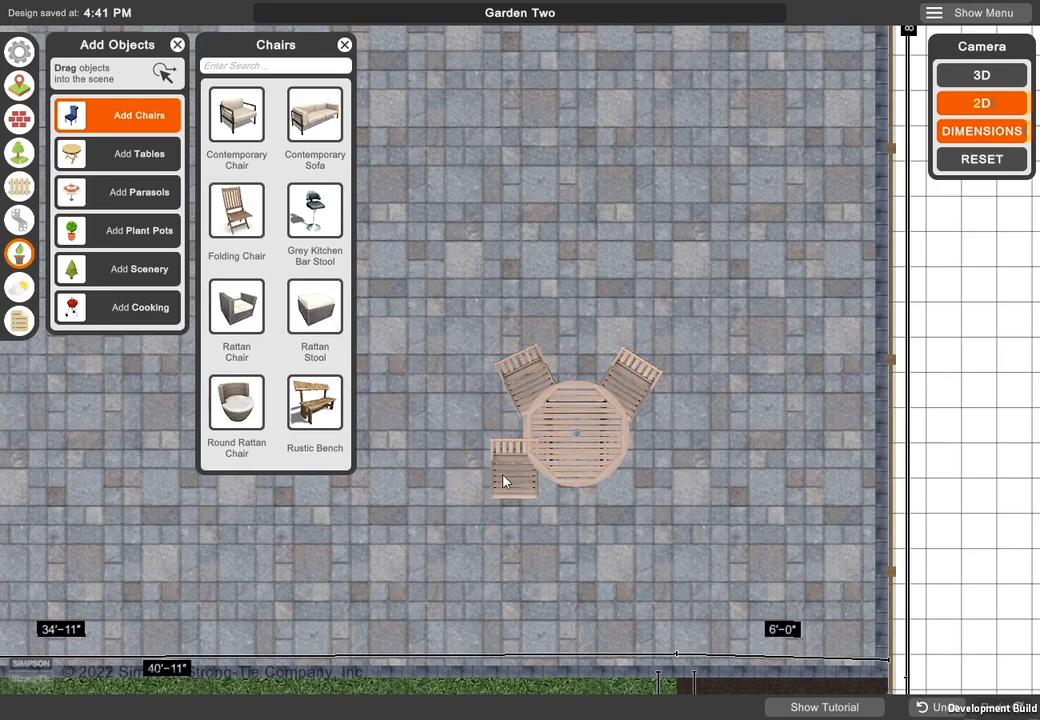
left_click(503, 482)
left_click_drag(580, 536, 612, 500)
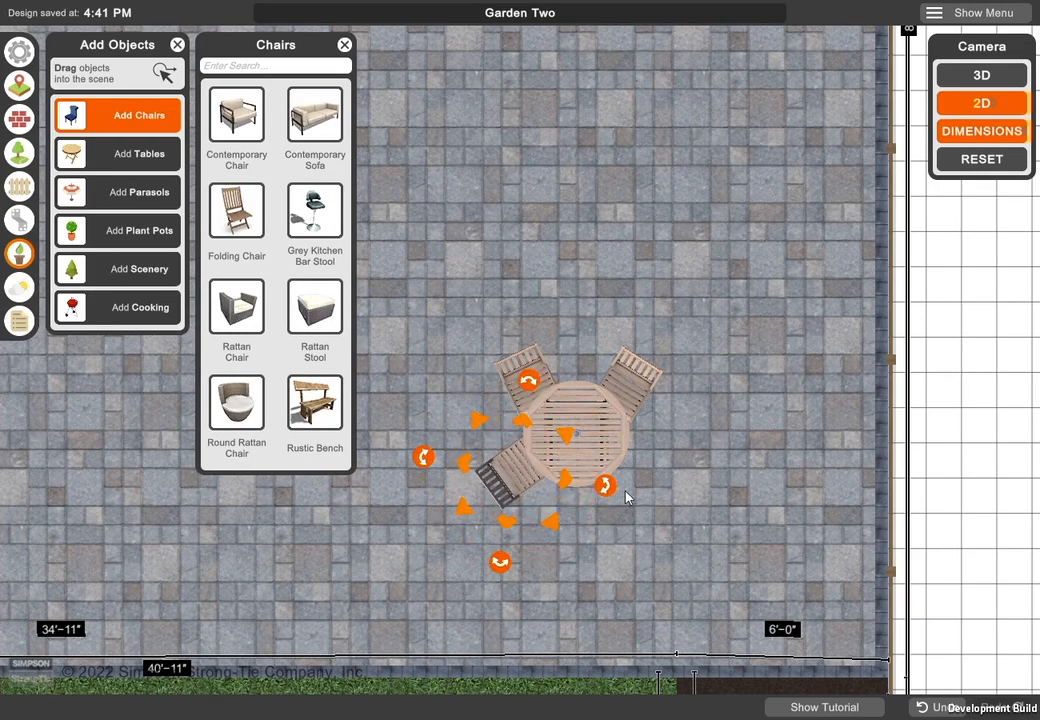
left_click_drag(519, 502, 437, 471)
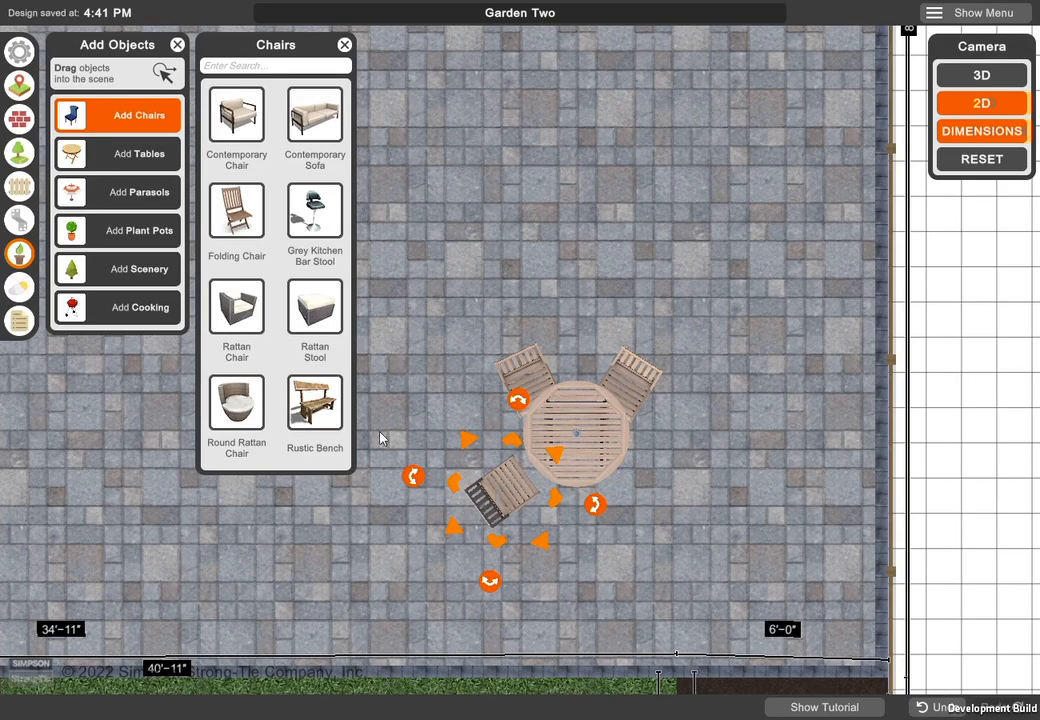
- Add a fourth Folding Chair at the table's lower-right side and rotate it to face the table
left_click_drag(248, 246, 641, 514)
left_click(651, 521)
left_click_drag(702, 570, 555, 544)
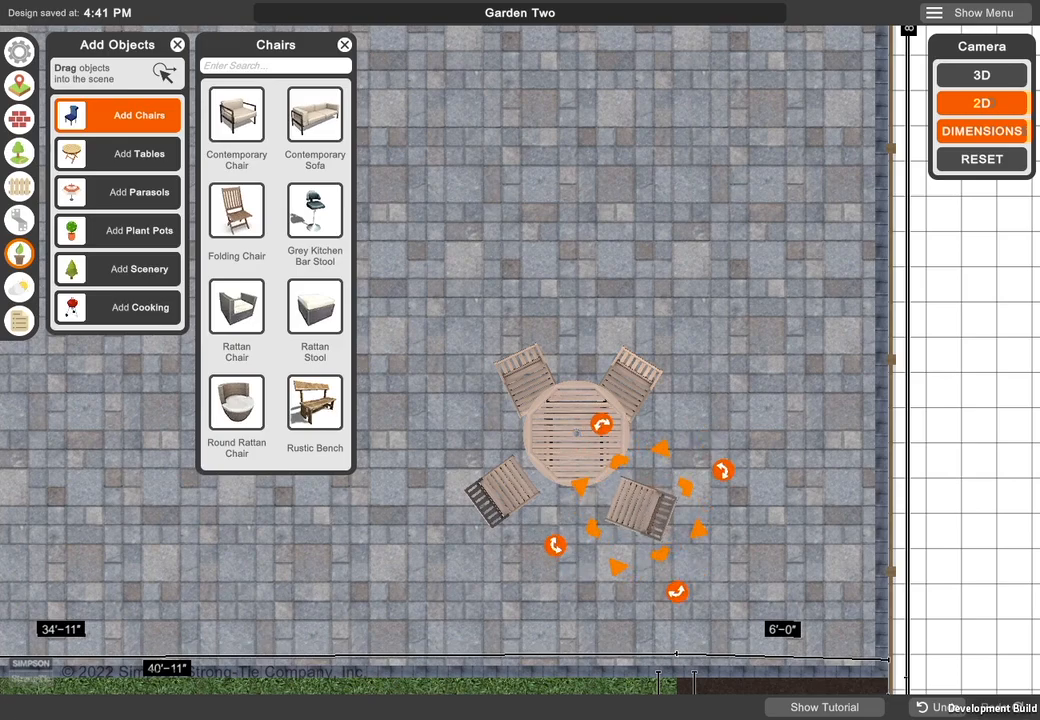
- Return to the 3D view and place a Cream Parasol centred over the folding table
left_click(982, 75)
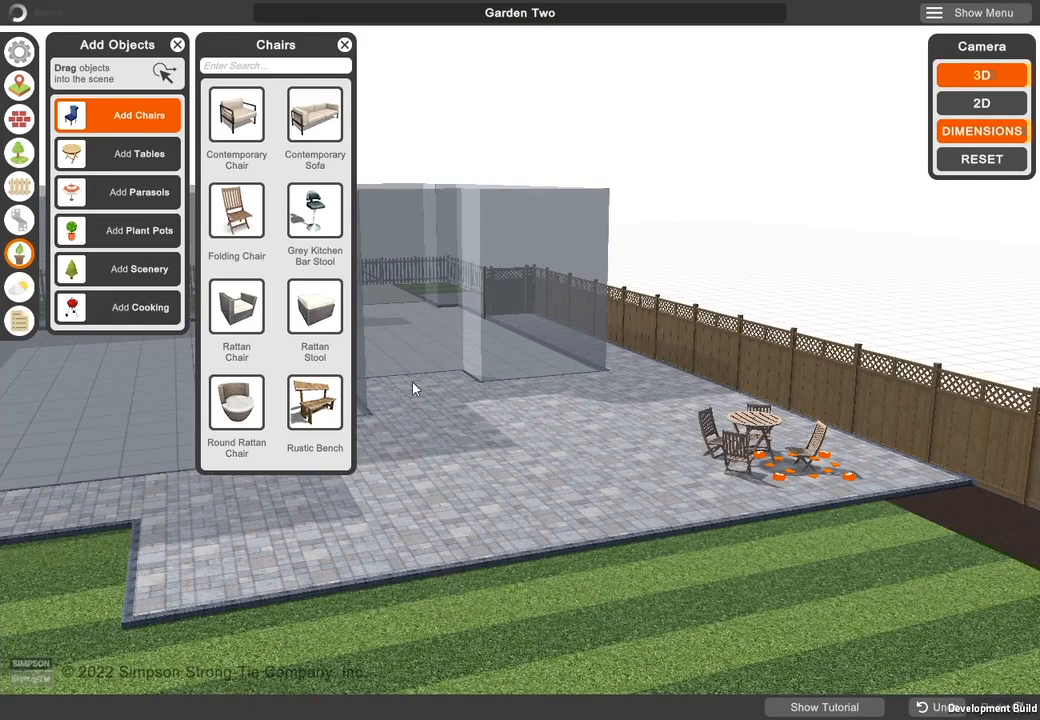
left_click(150, 192)
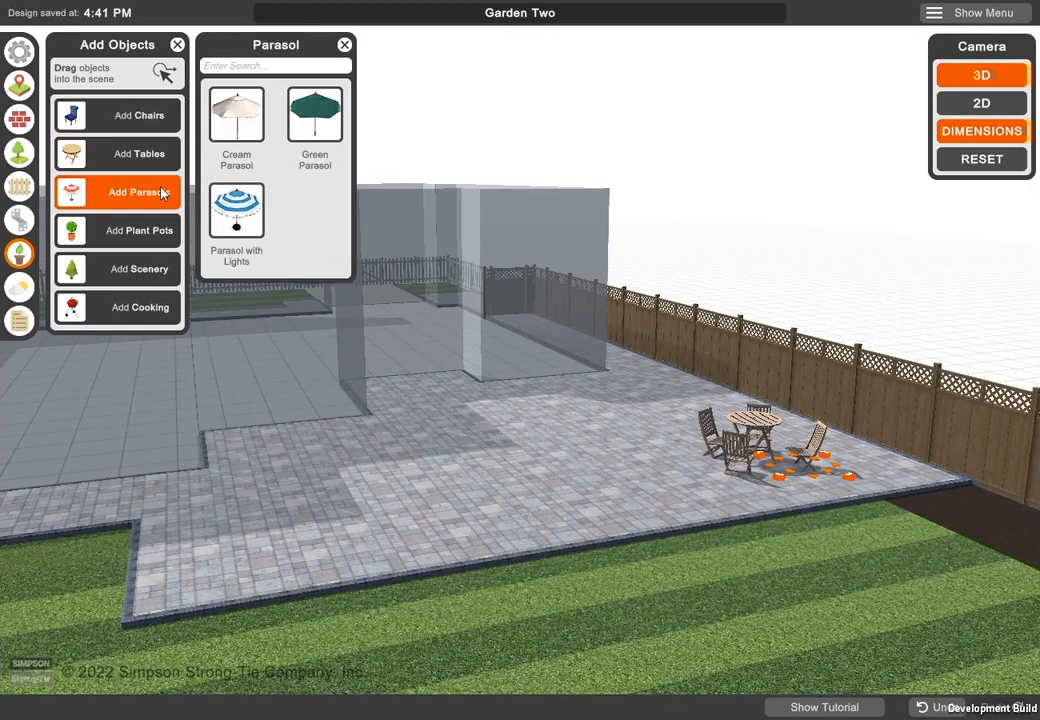
left_click_drag(257, 135, 752, 475)
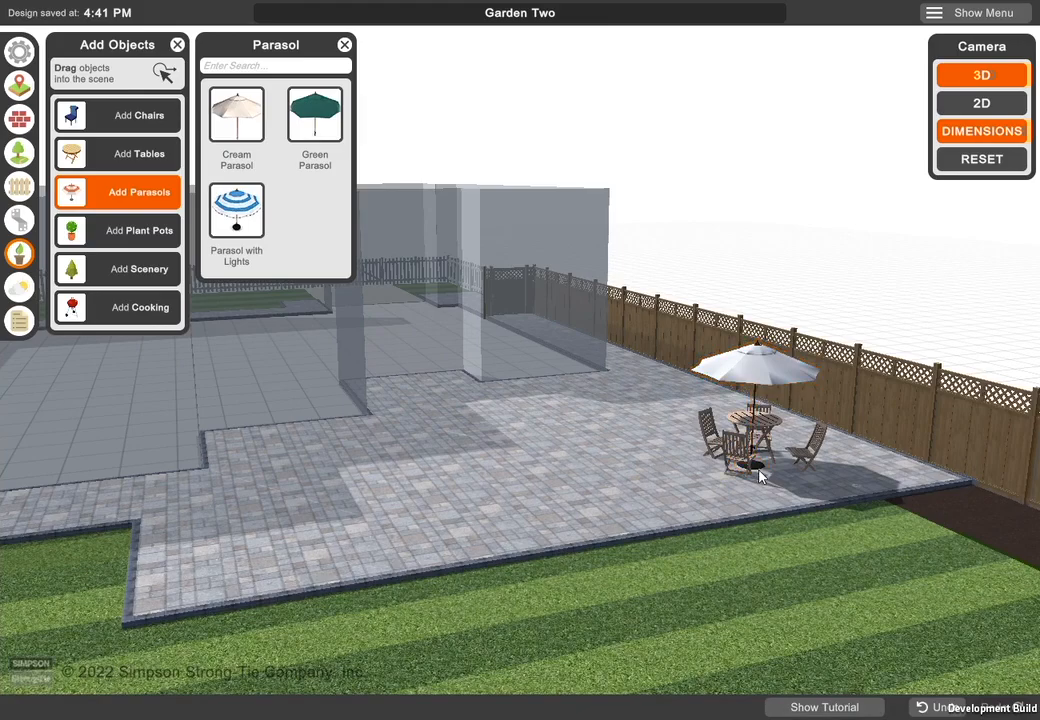
left_click(750, 373)
left_click_drag(737, 372, 739, 371)
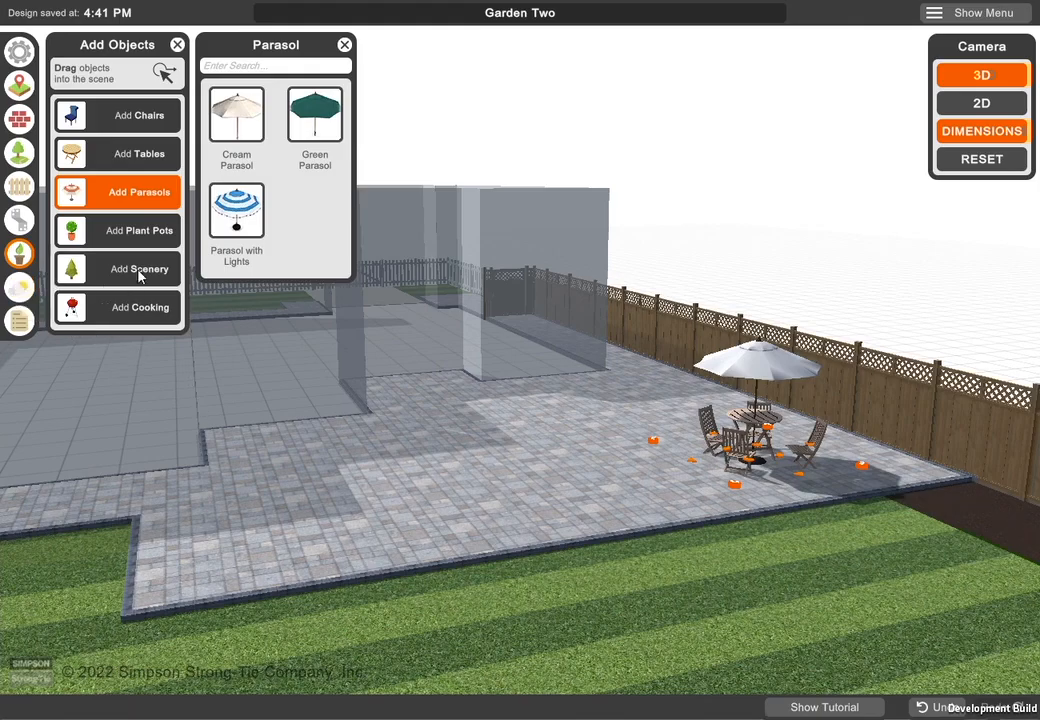
- Place a Potted Bamboo Plant and a Potted Thyme at the patio's front corner by the lawn
left_click(140, 232)
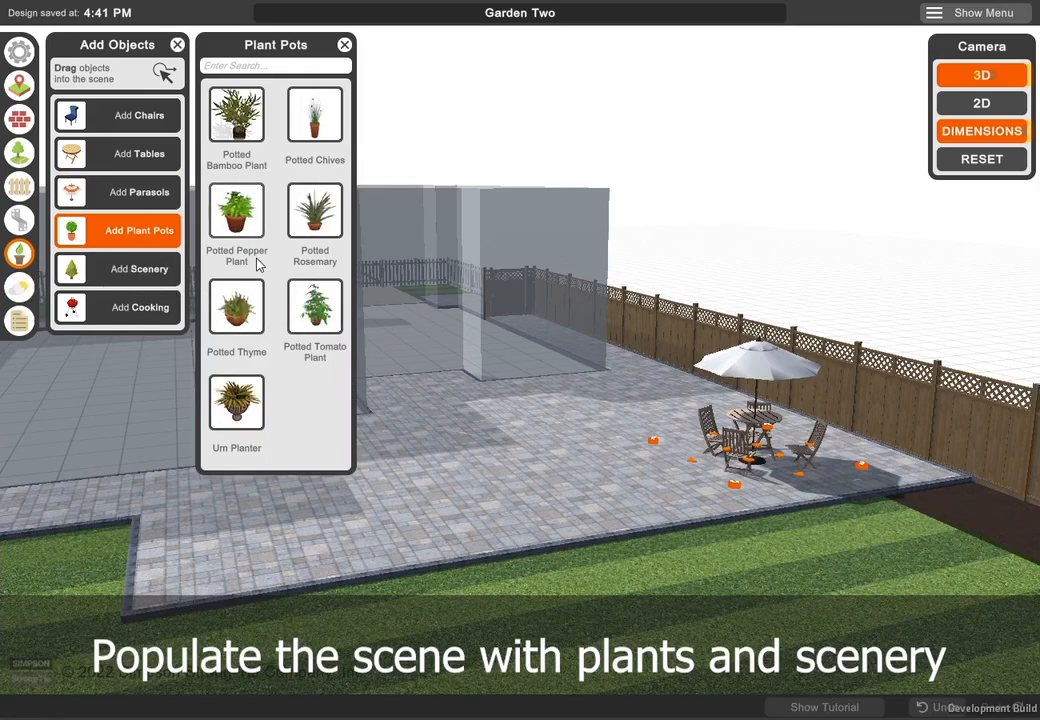
left_click_drag(240, 133, 155, 532)
left_click_drag(236, 305, 179, 541)
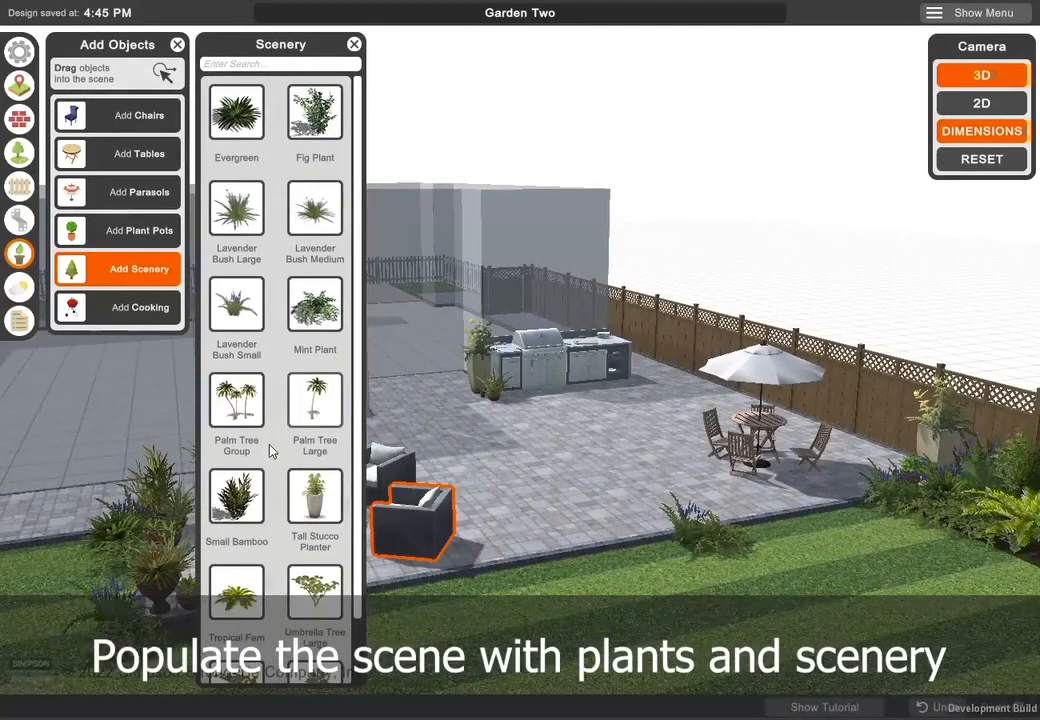
- Plant mint and lavender scenery along the lawn edge beside the nearest rattan chair and close the object library
left_click_drag(303, 333, 485, 577)
left_click_drag(318, 318, 508, 577)
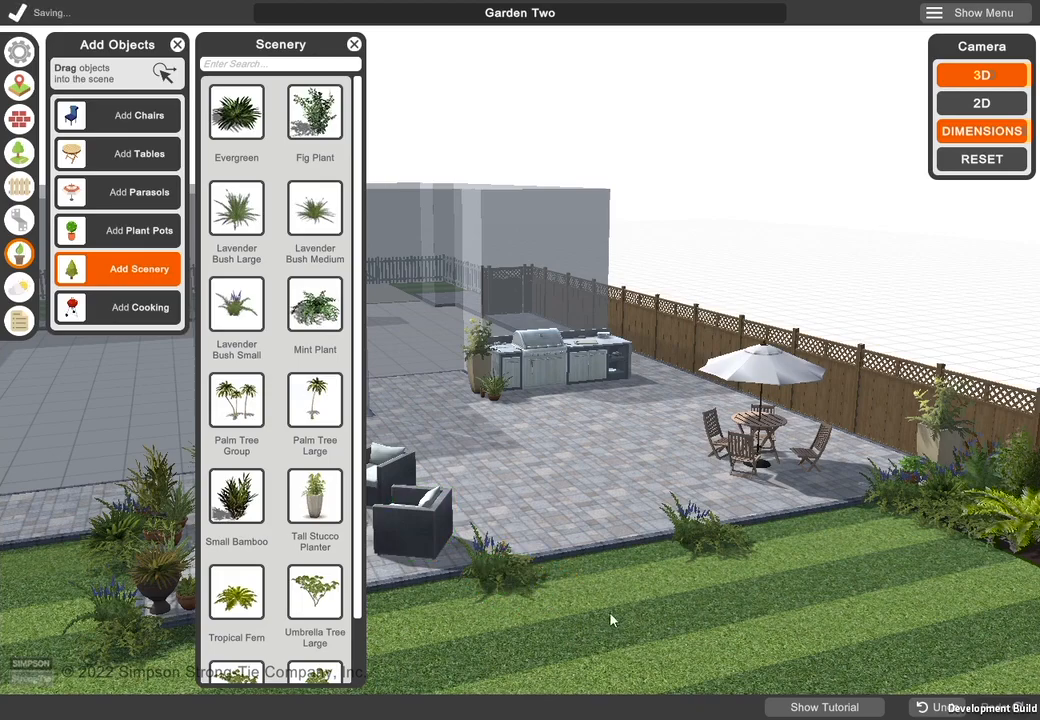
left_click(353, 45)
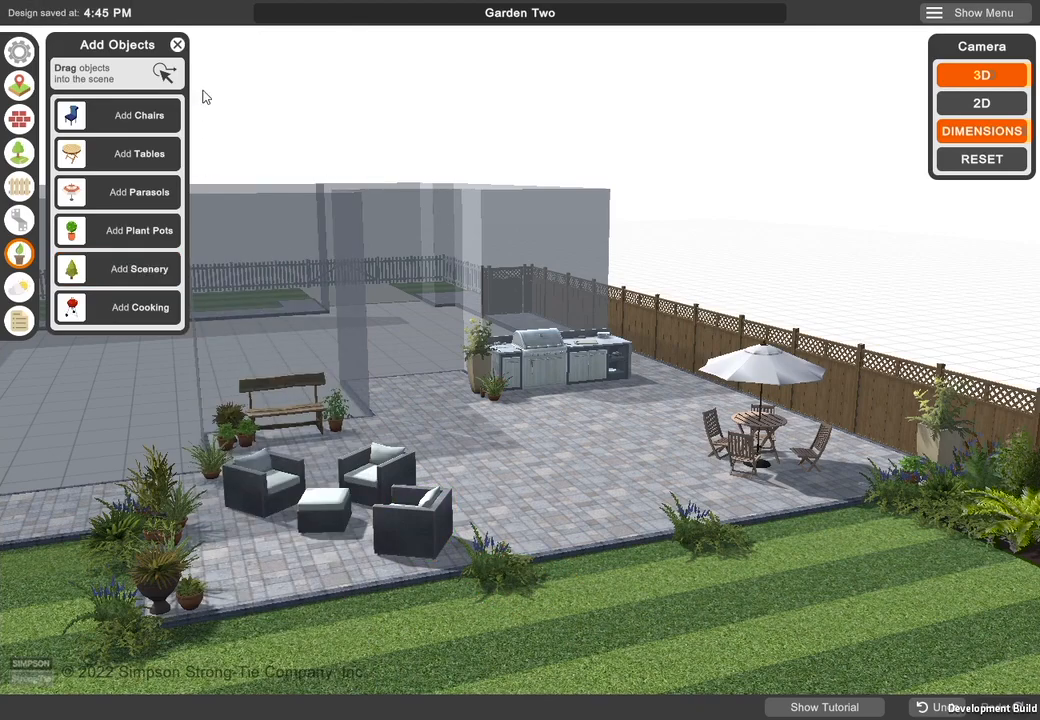
left_click(177, 45)
scroll(590, 510, "up", 2)
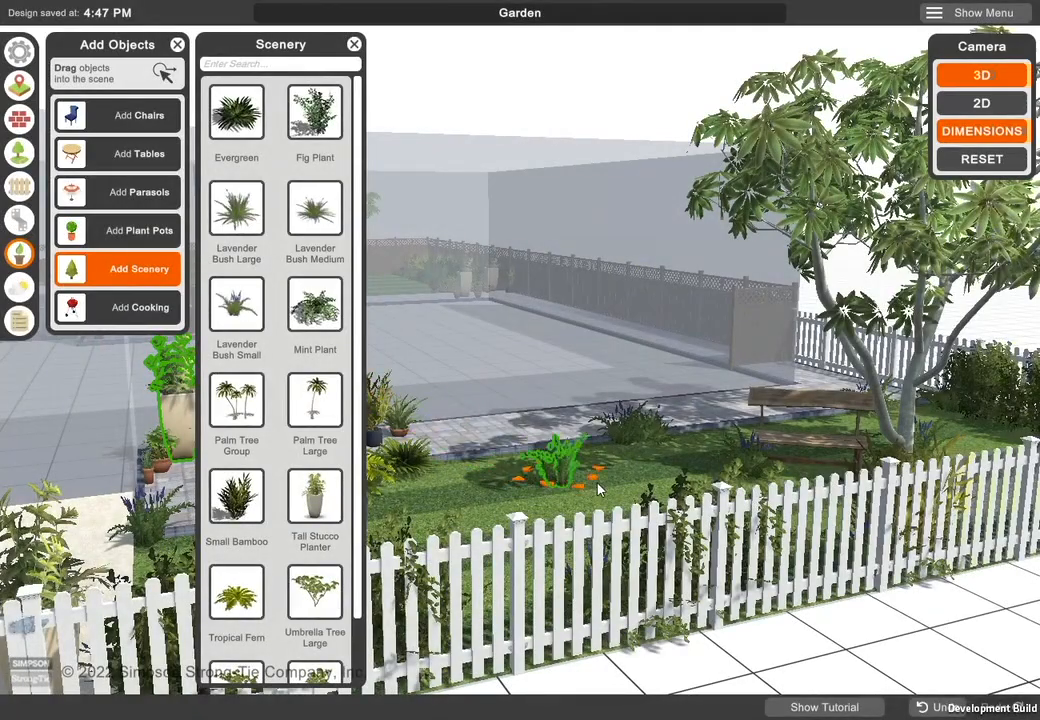
- In the Garden design, place a scenery plant beside the lavender bush along the paved path and close the object library
left_click_drag(598, 488, 617, 453)
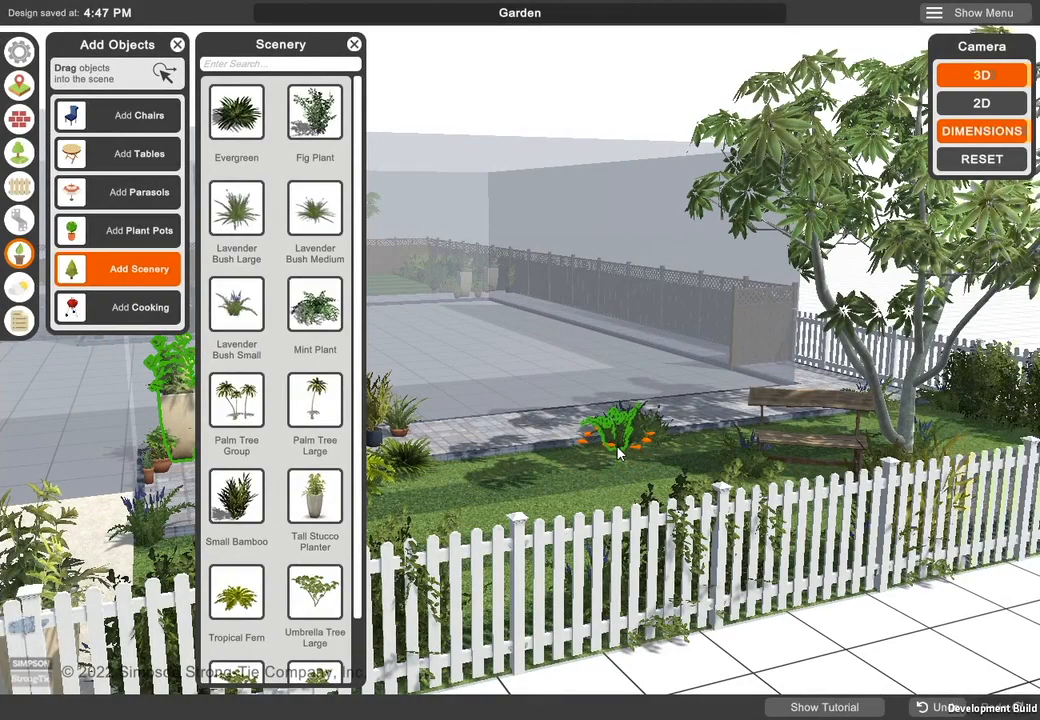
left_click(700, 490)
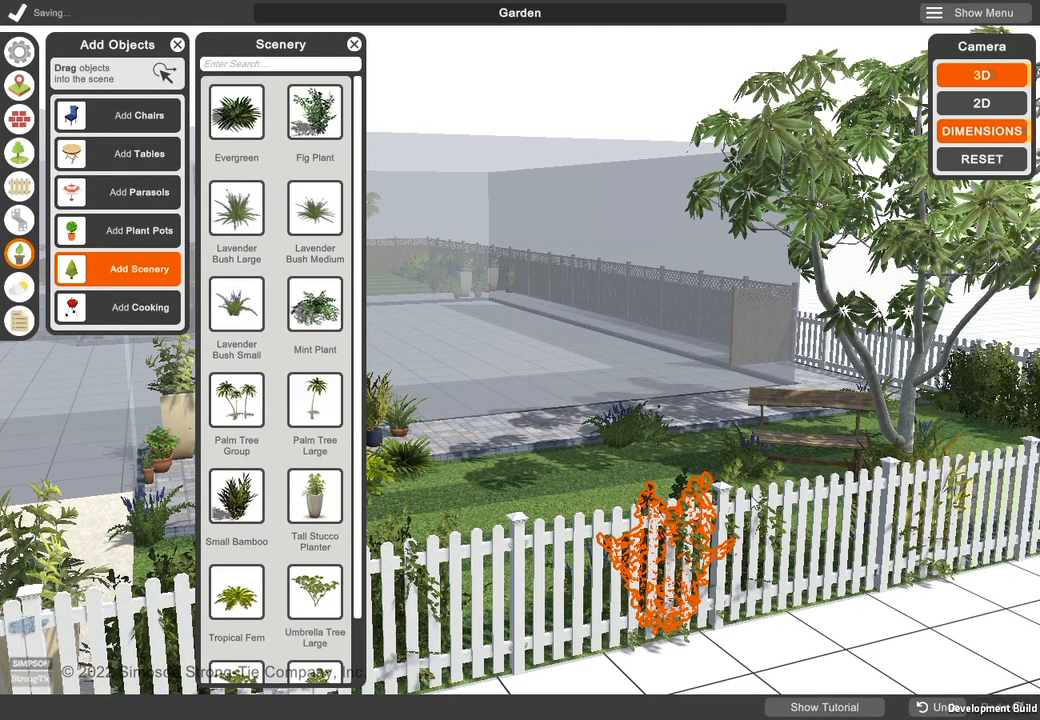
left_click(354, 45)
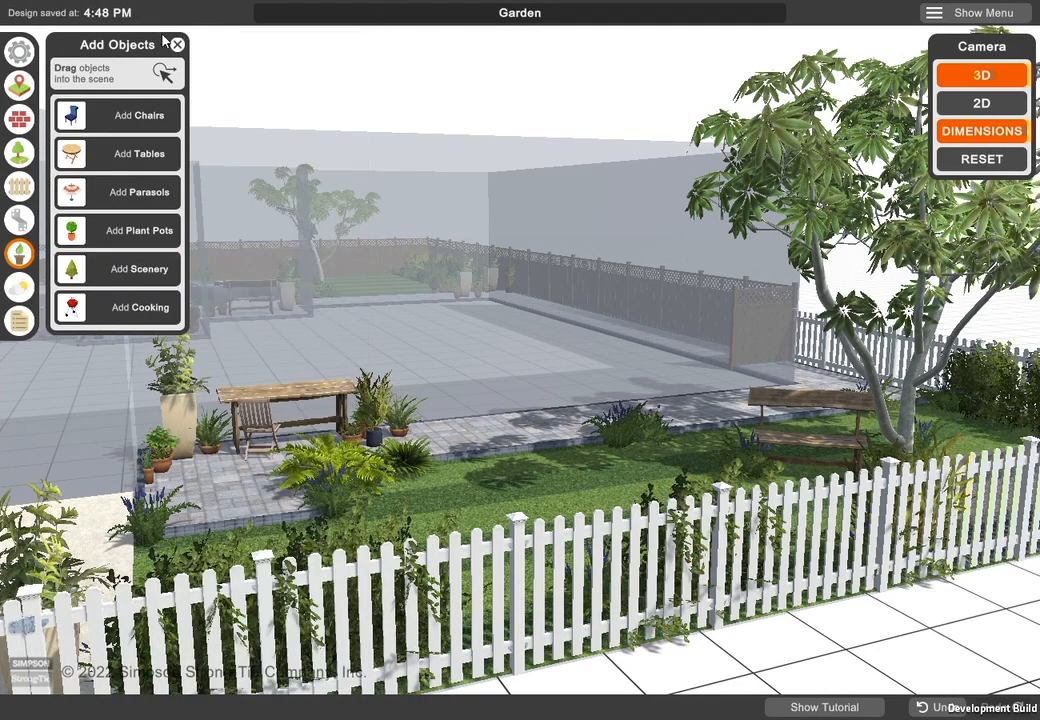
left_click(178, 46)
scroll(423, 281, "down", 4)
left_click_drag(398, 310, 488, 246)
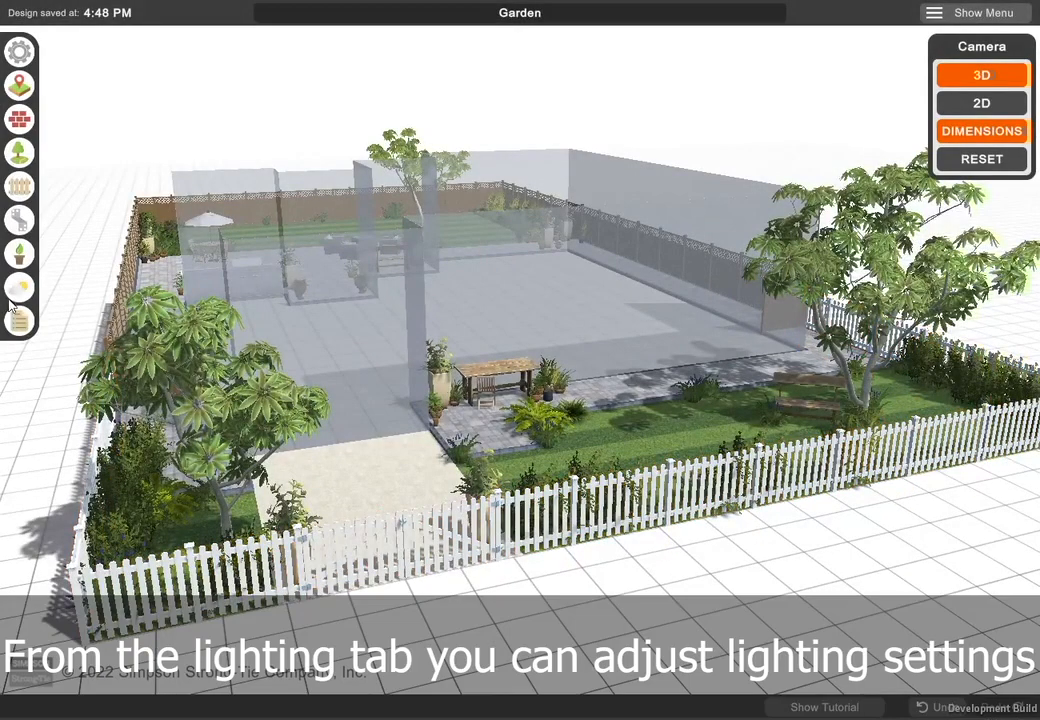
- Shift the scene's lighting direction slightly and raise its brightness in the visualization settings
left_click(20, 288)
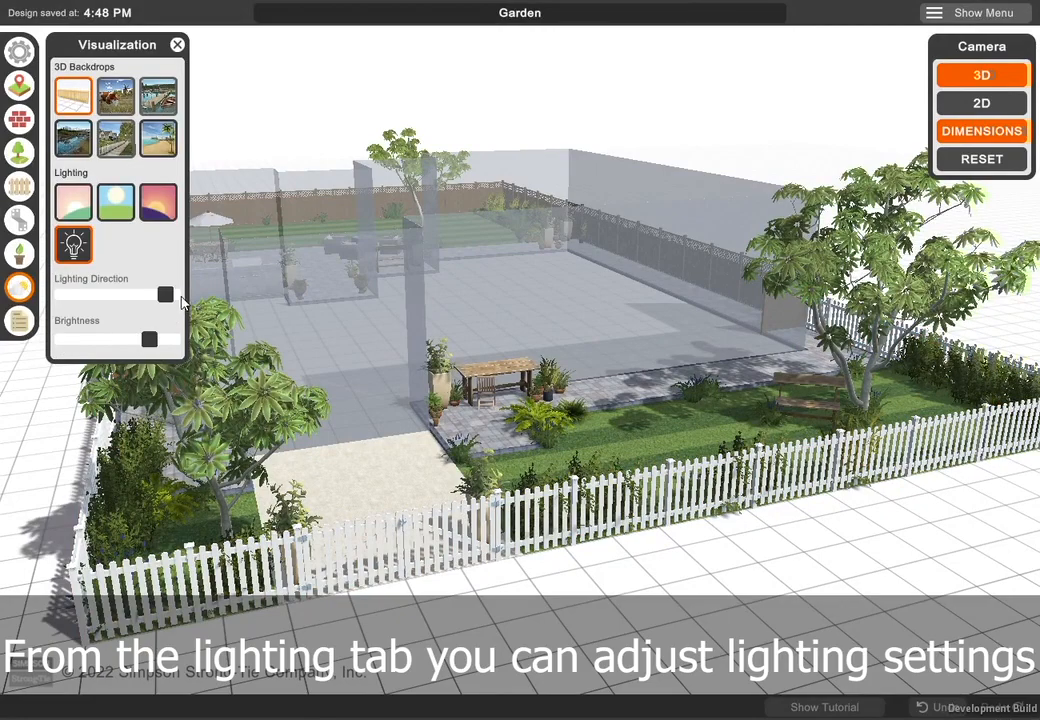
mouse_move(166, 299)
left_mouse_down()
mouse_move(58, 297)
mouse_move(157, 299)
left_mouse_up()
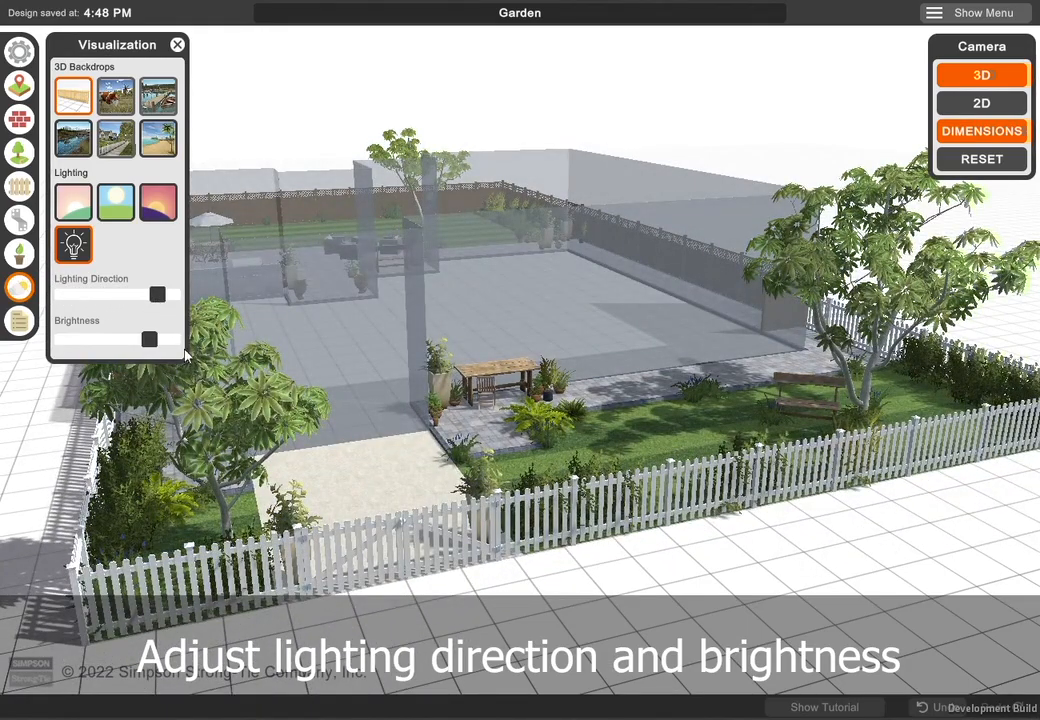
mouse_move(148, 341)
left_mouse_down()
mouse_move(58, 340)
mouse_move(163, 337)
left_mouse_up()
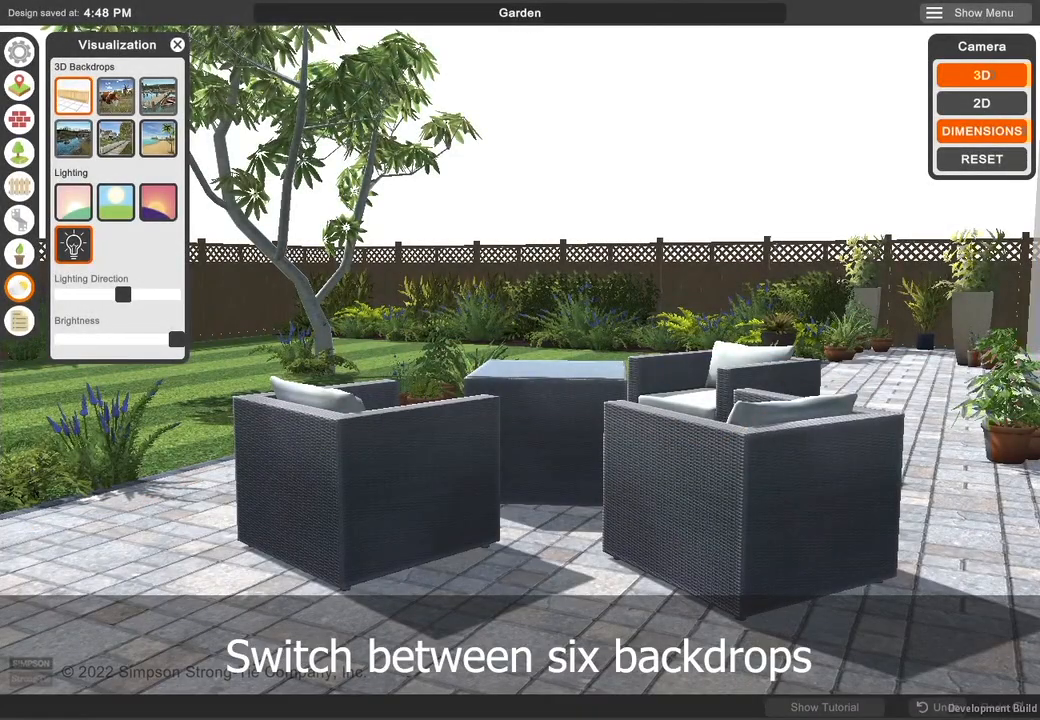
- Try the countryside, lakeside, mountain river and beach backdrops, finishing on the residential neighbourhood backdrop
left_click(115, 105)
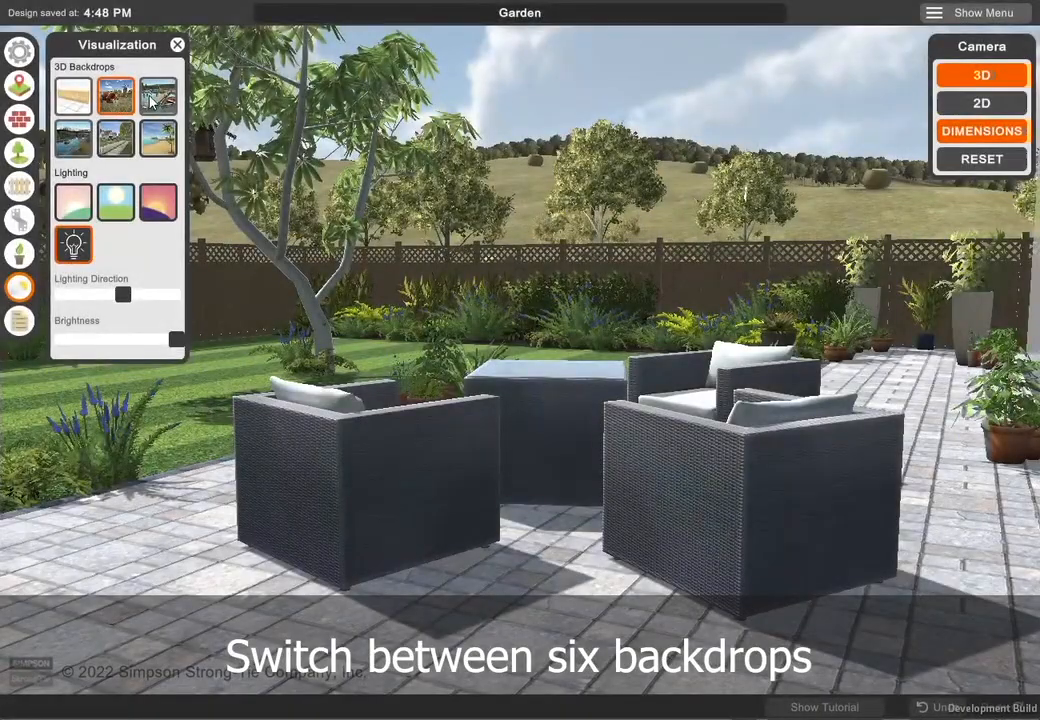
left_click(156, 98)
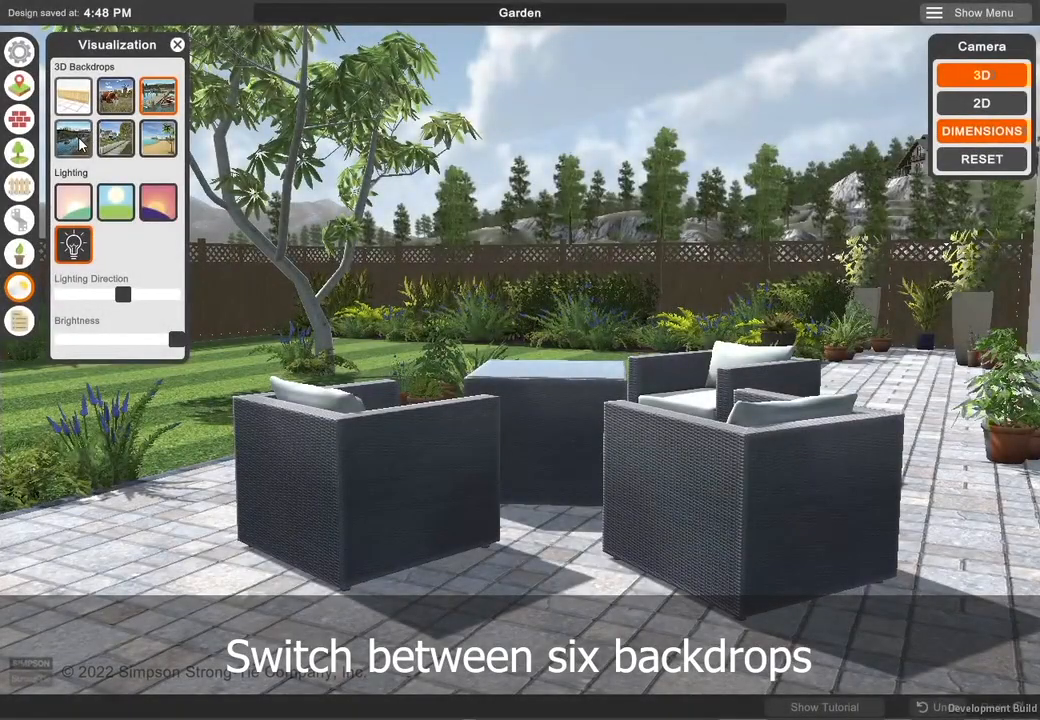
left_click(79, 142)
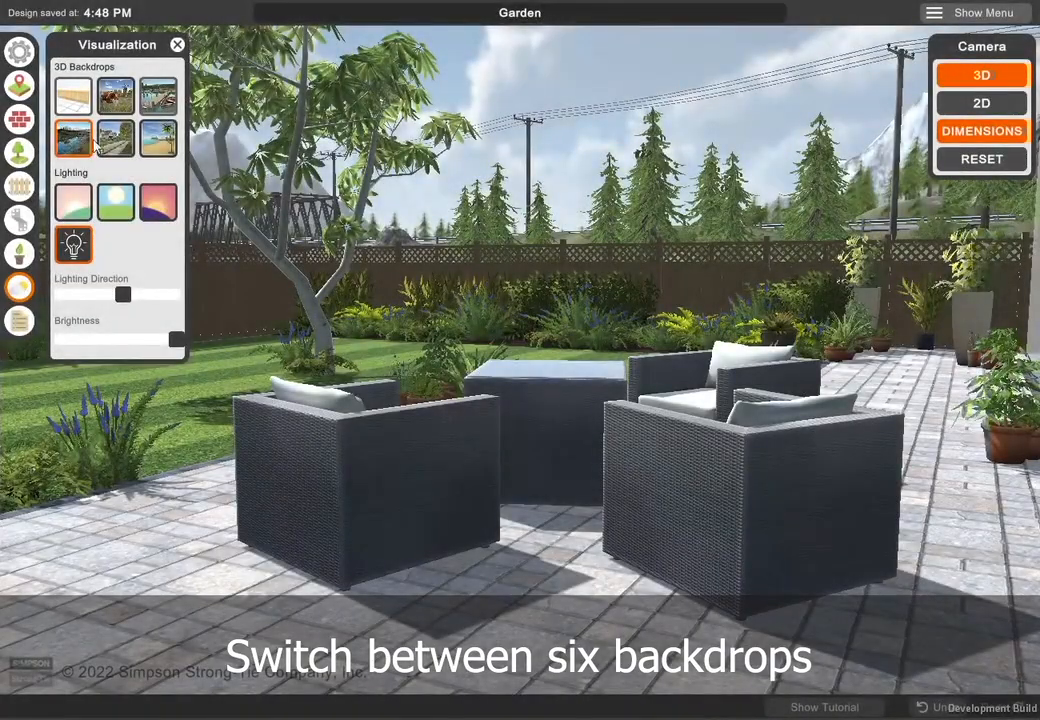
left_click(166, 146)
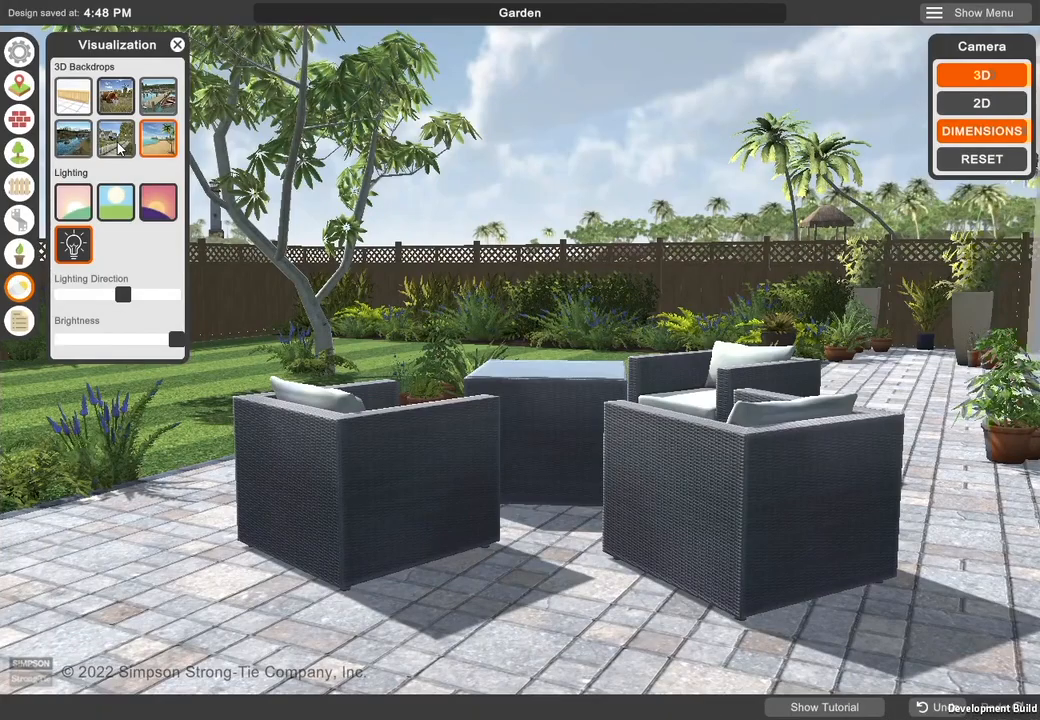
left_click(119, 147)
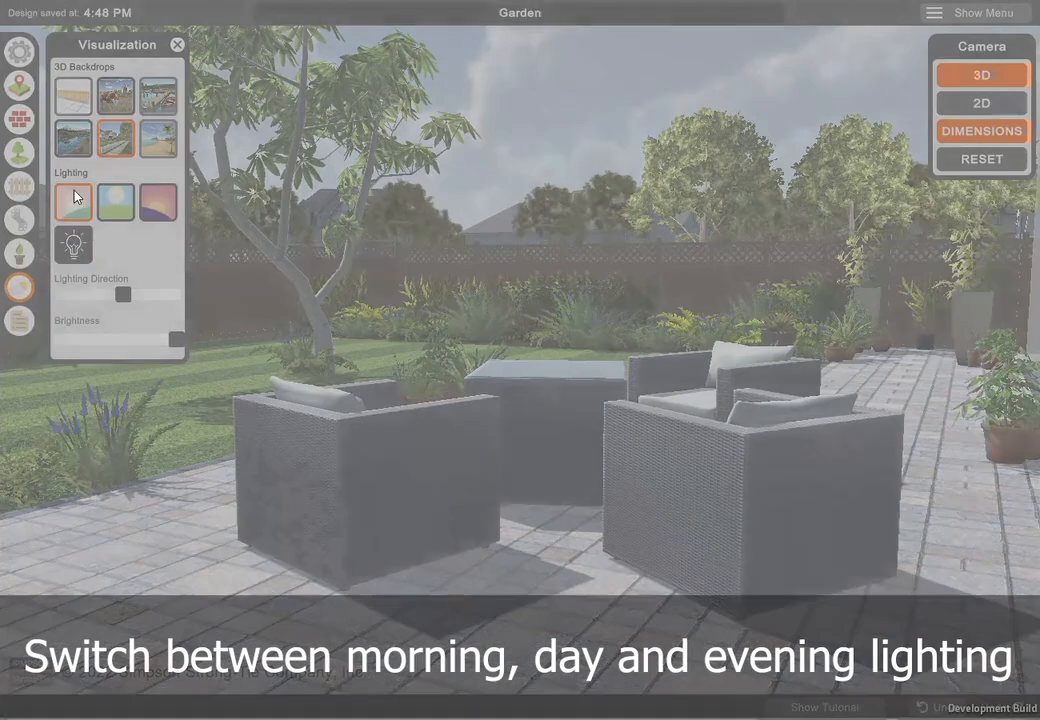
- Preview the morning and day lighting, set the scene to evening lighting and close the visualization settings
left_click(76, 197)
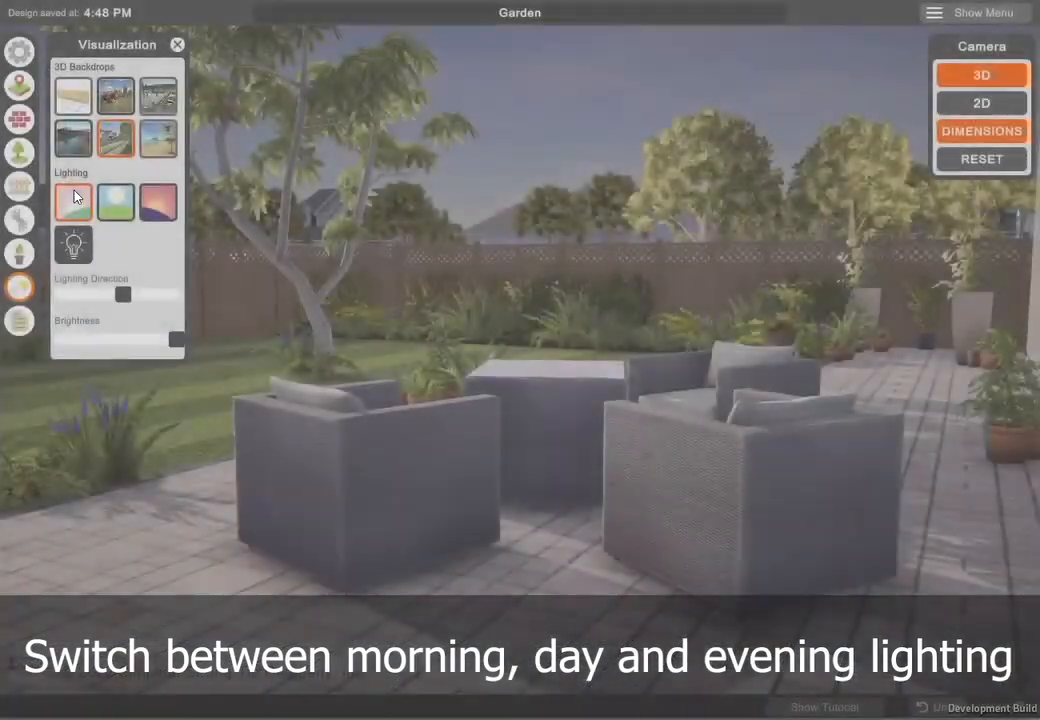
left_click(117, 203)
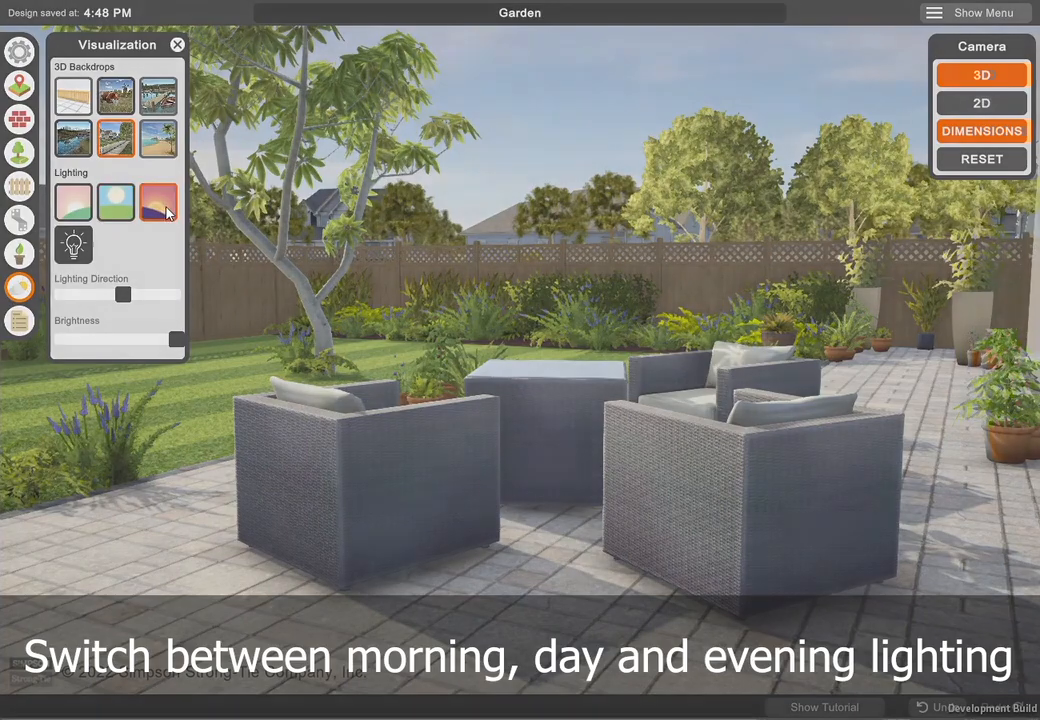
left_click(160, 203)
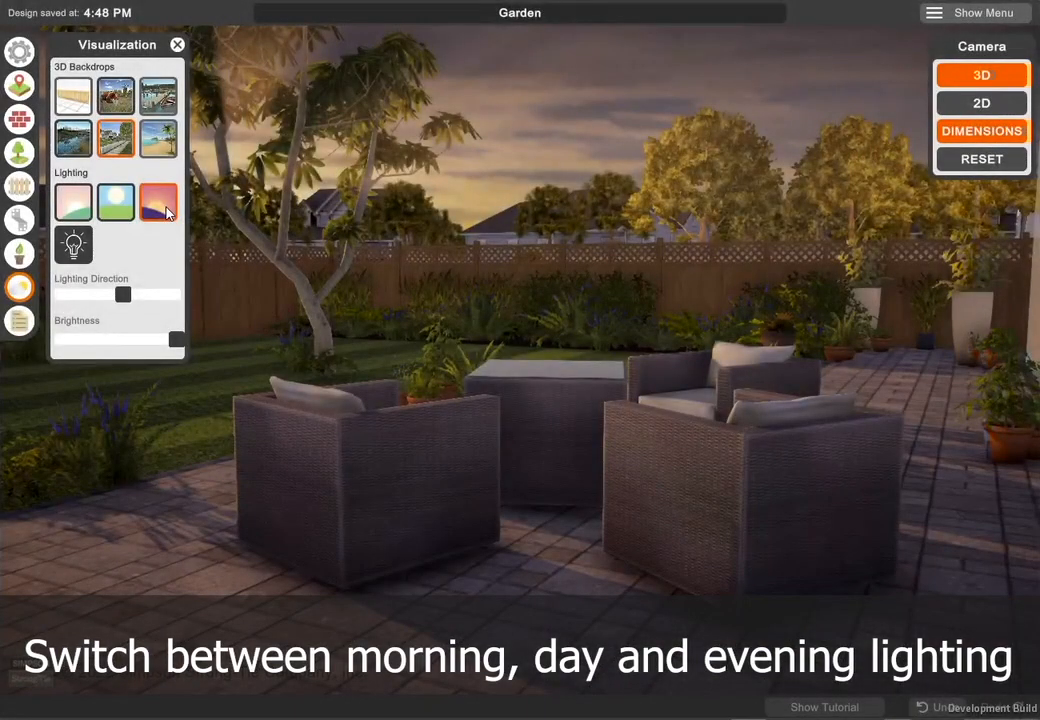
left_click(176, 46)
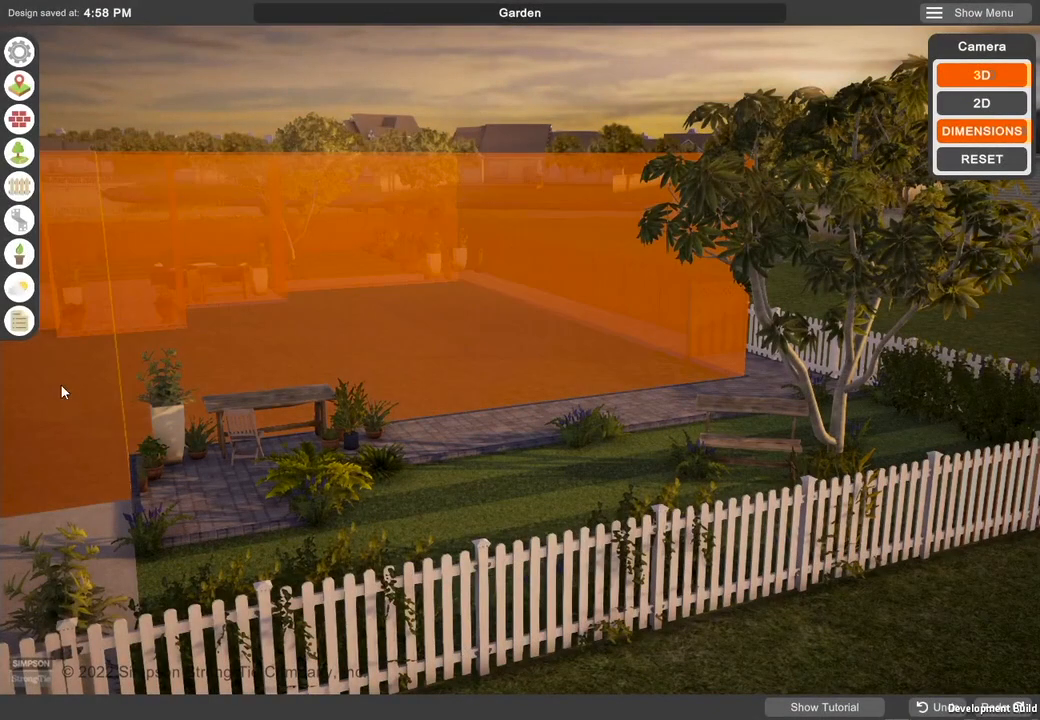
- Open the report's Material List and look through the combined materials of all fences in the scene
left_click(30, 320)
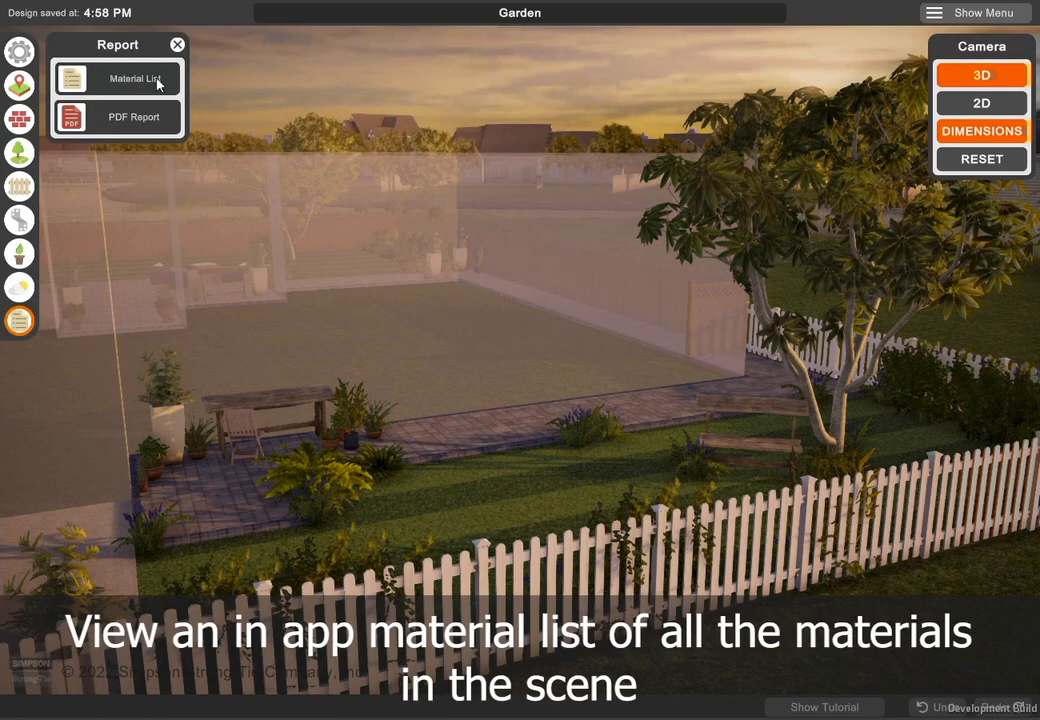
left_click(155, 84)
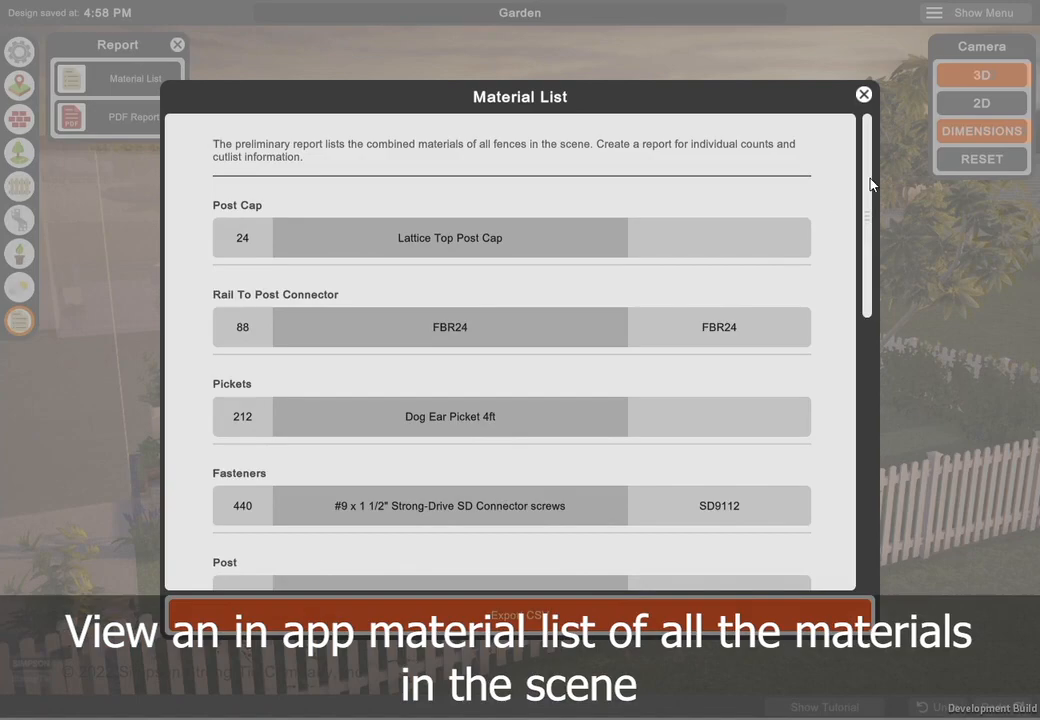
left_click_drag(870, 185, 866, 498)
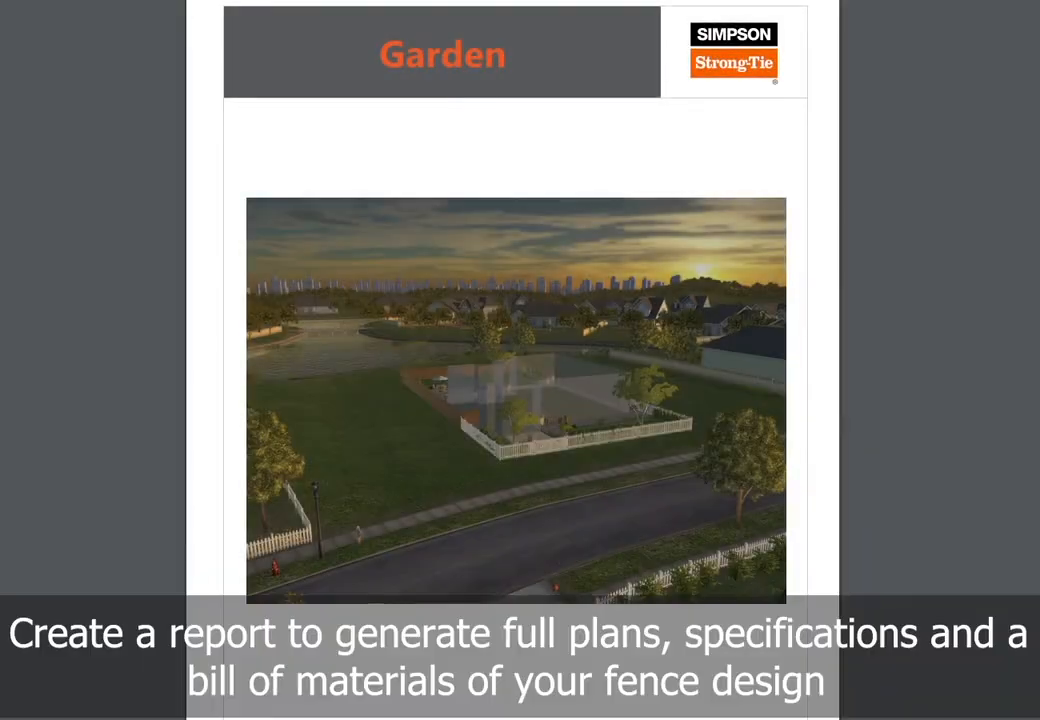
- Look through the Garden PDF report, from the perspective view, post-center plans and elevations to the materials, connector schedule, cut list and dealer locations
scroll(512, 360, "down", 12)
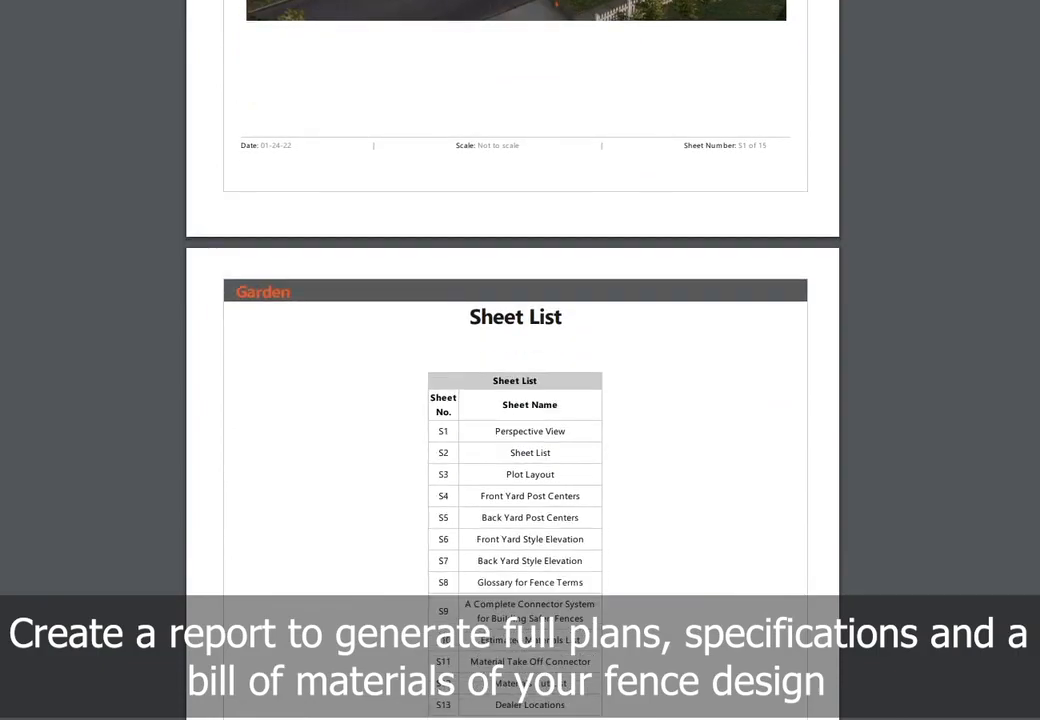
scroll(512, 360, "down", 15)
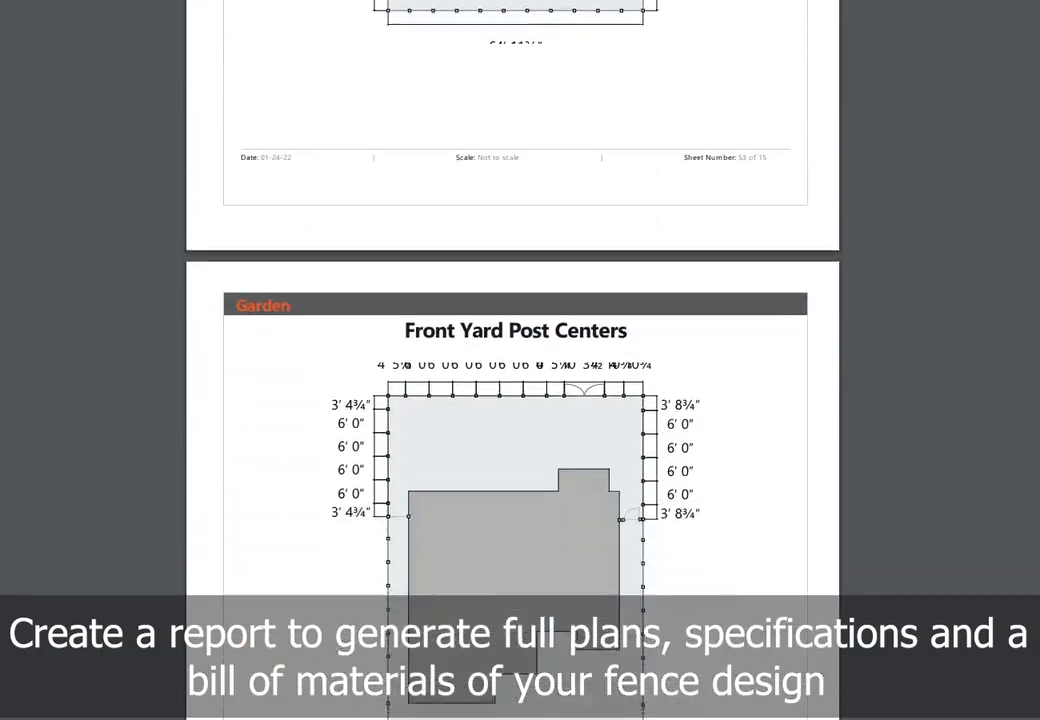
scroll(512, 360, "down", 15)
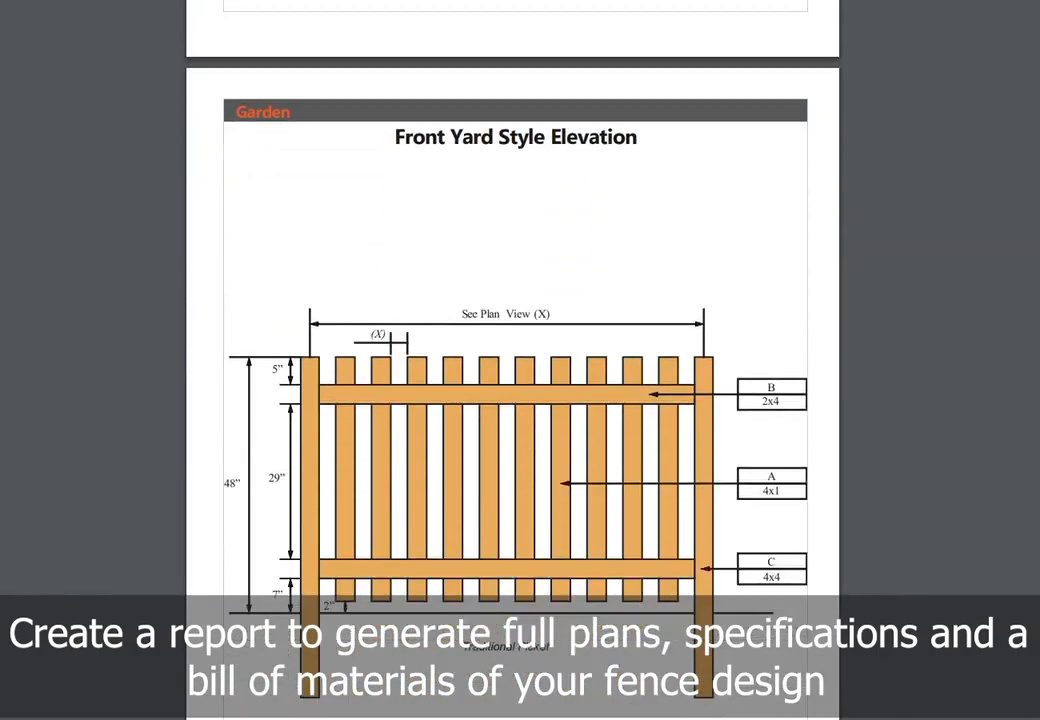
scroll(512, 360, "down", 15)
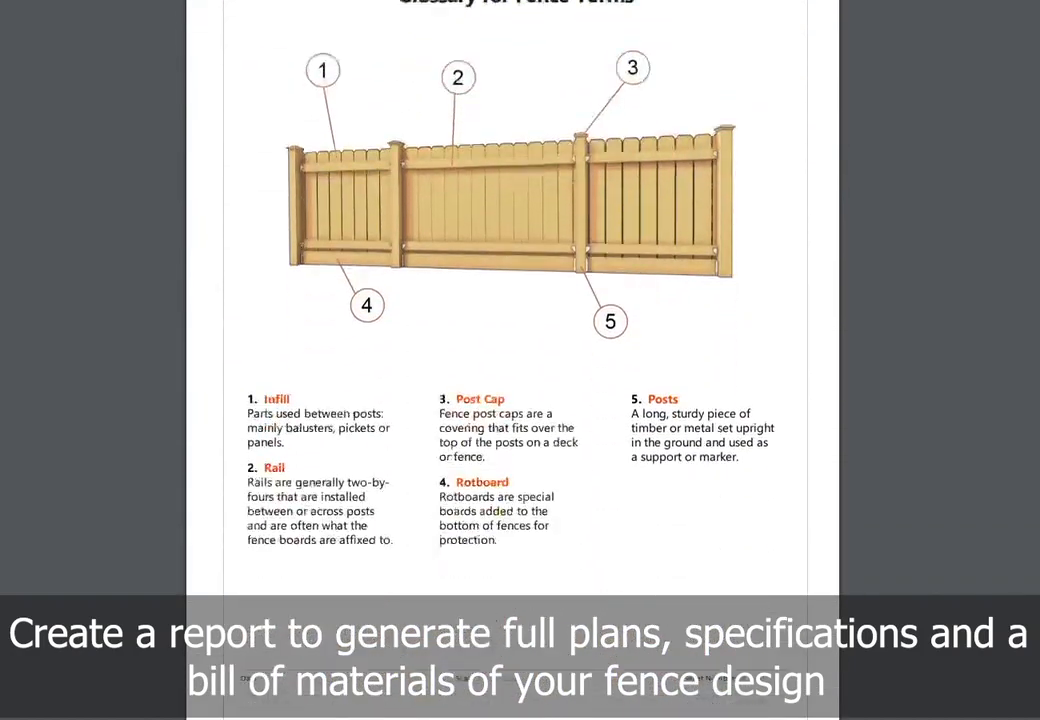
scroll(512, 360, "down", 10)
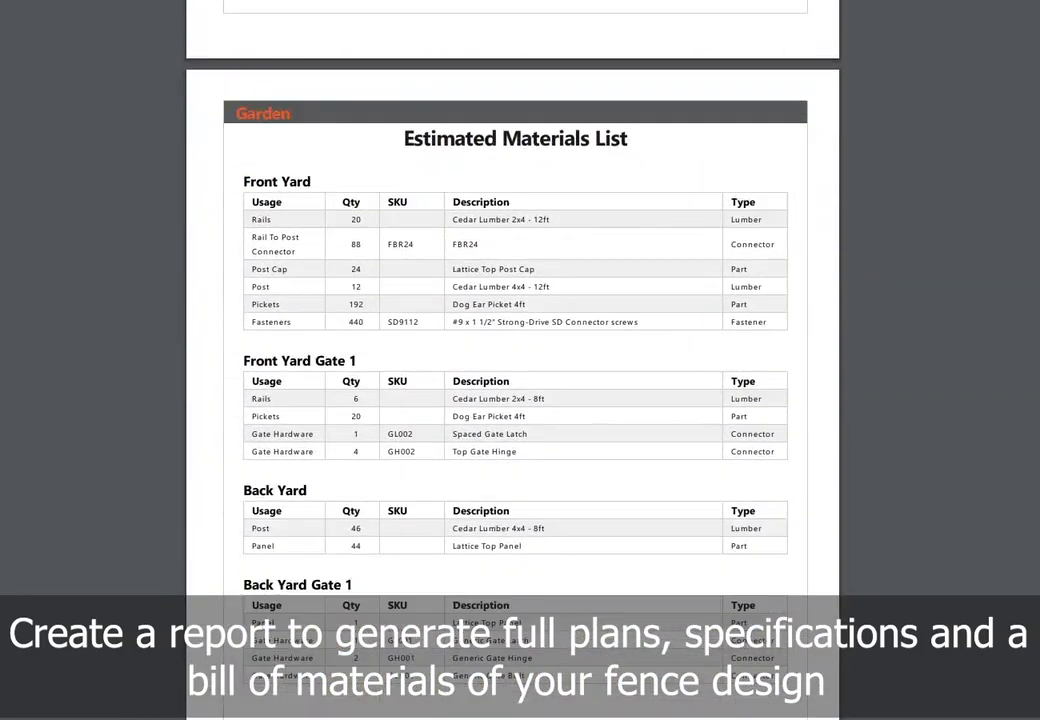
scroll(512, 360, "down", 10)
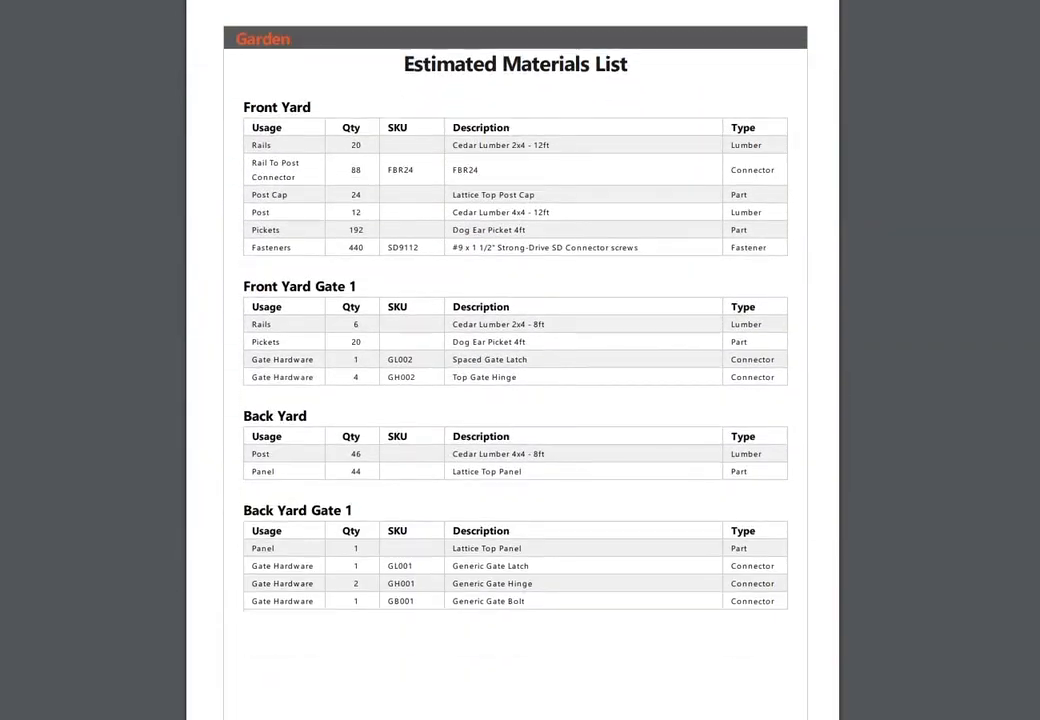
scroll(512, 360, "down", 1)
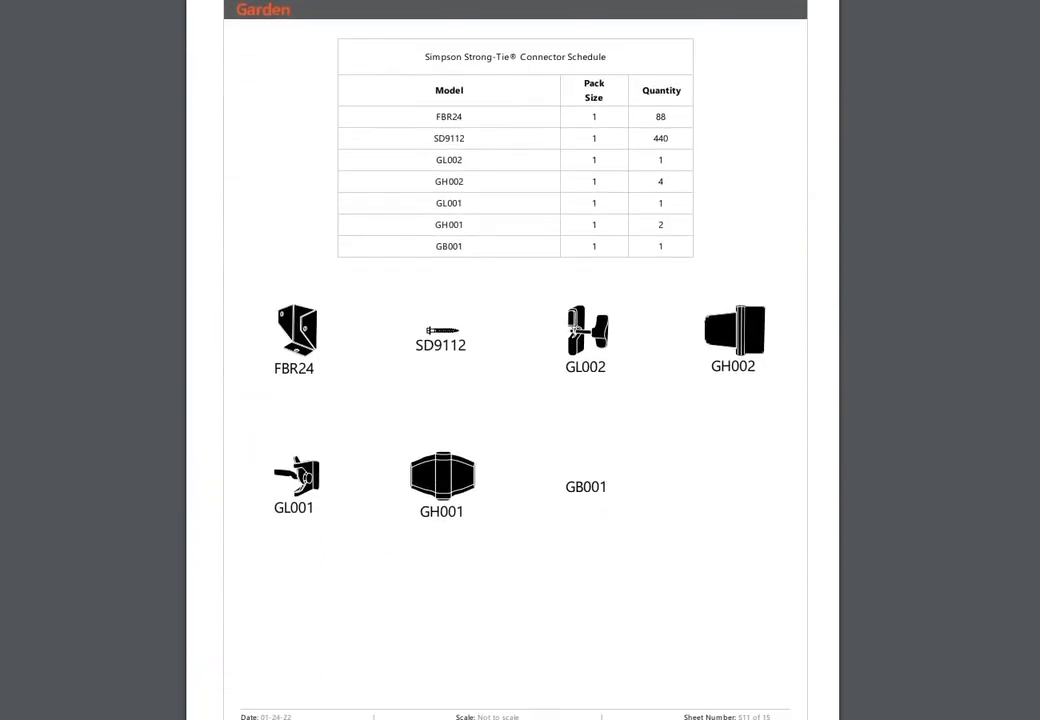
scroll(512, 360, "down", 10)
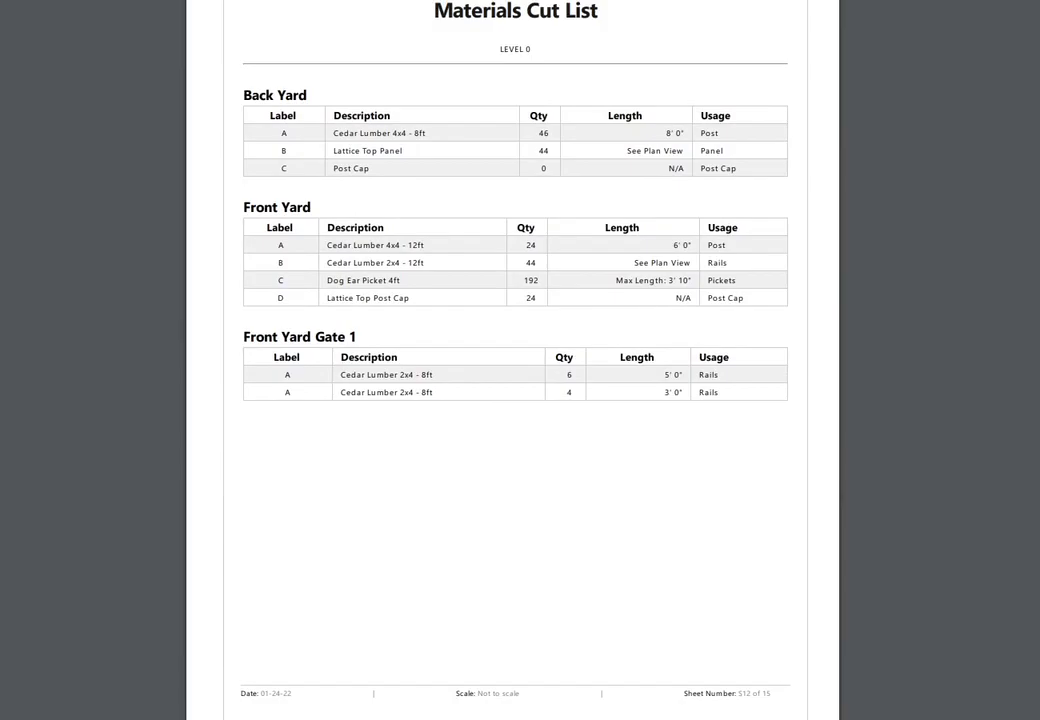
scroll(512, 360, "down", 10)
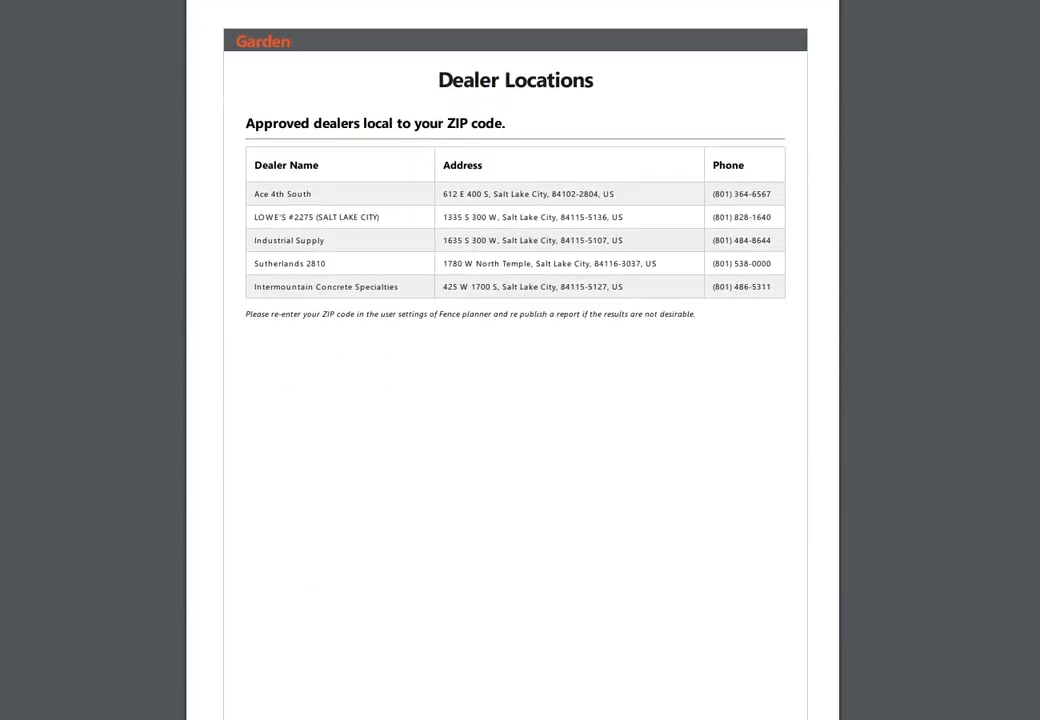
scroll(512, 360, "down", 20)
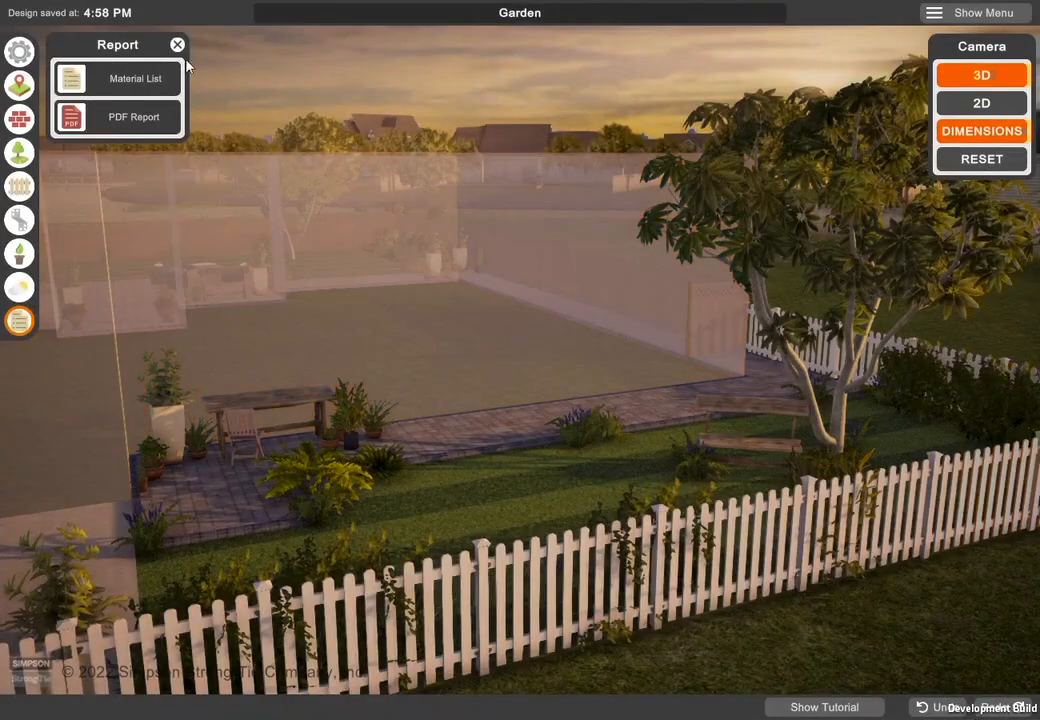
- Close the report options and view the whole front yard fence with its gate from farther outside the garden
left_click(177, 44)
scroll(461, 371, "down", 4)
right_click_drag(577, 550, 669, 540)
right_click_drag(765, 632, 780, 604)
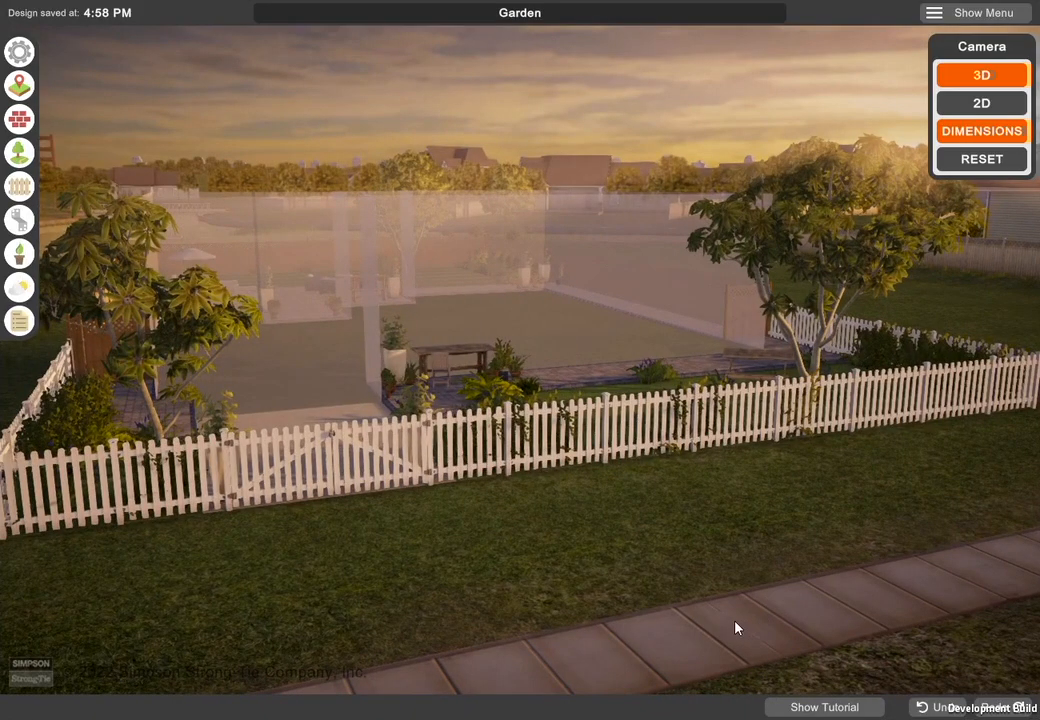